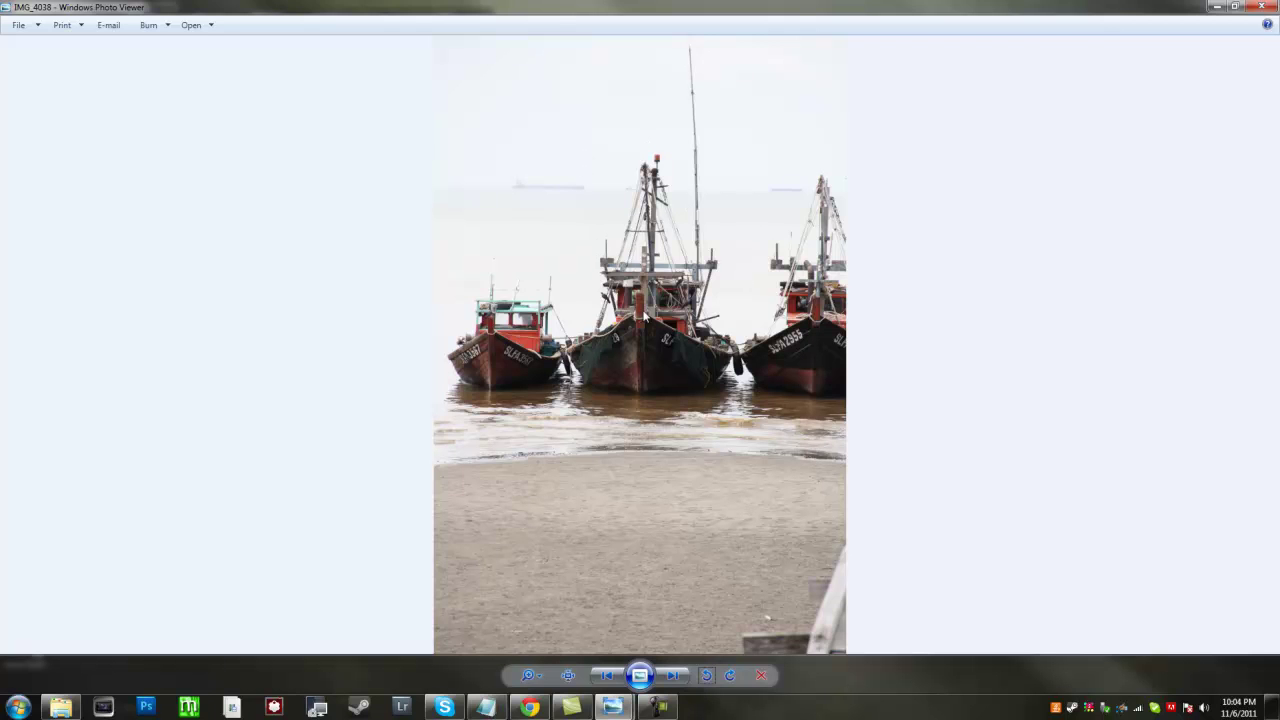
Step: Zoom in and out on the IMG_4038 boat photo to inspect it
scroll(660, 298, "up", 1)
scroll(666, 440, "up", 1)
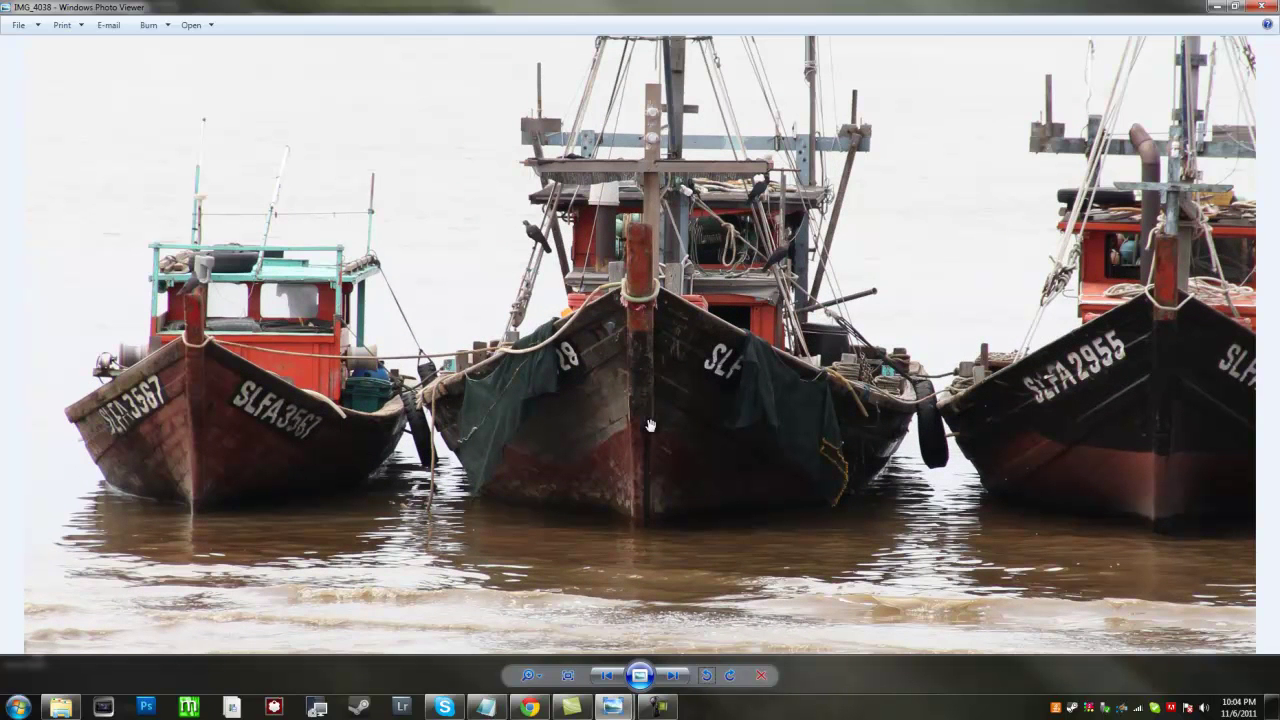
scroll(694, 323, "down", 1)
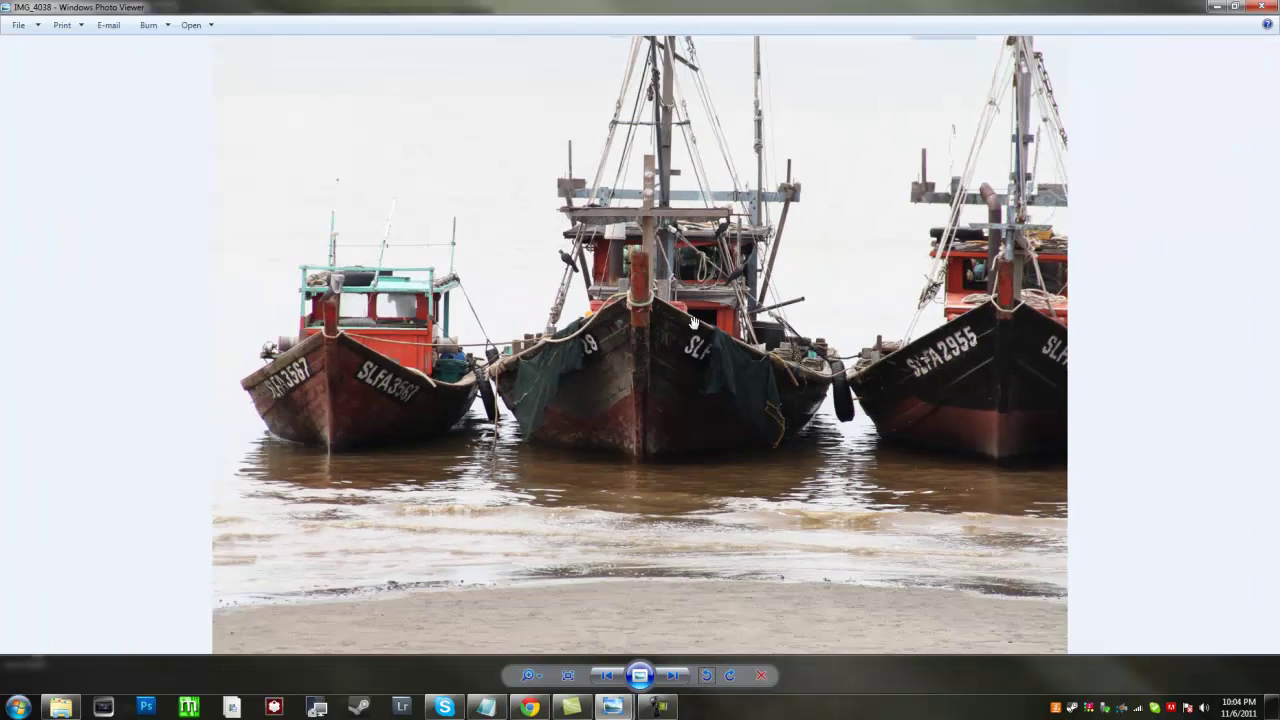
scroll(694, 323, "down", 1)
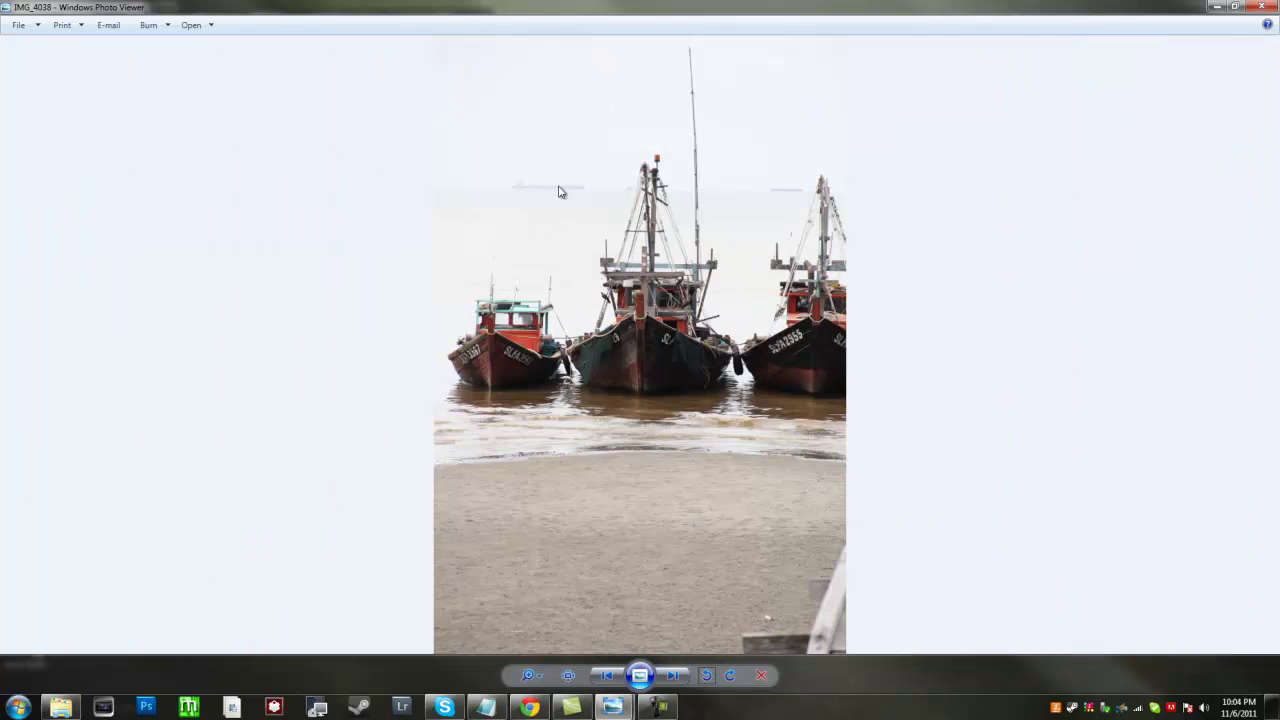
scroll(557, 196, "up", 1)
scroll(557, 191, "up", 1)
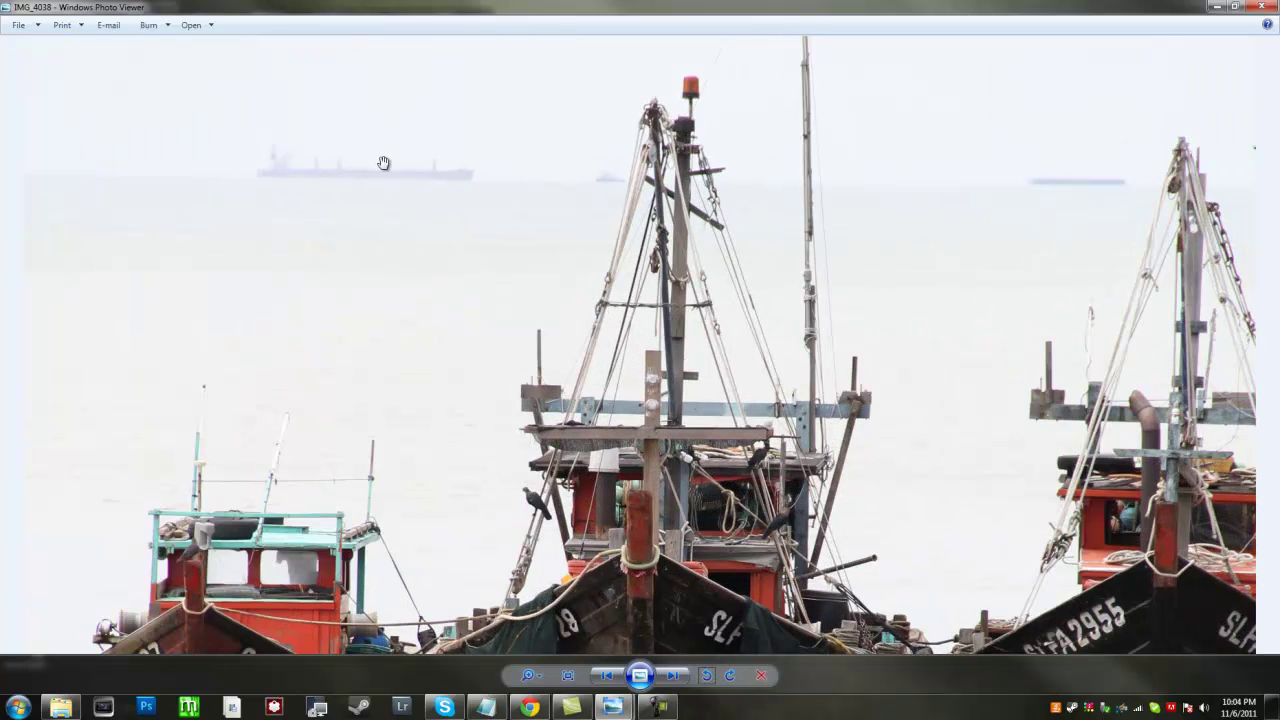
scroll(635, 222, "up", 2)
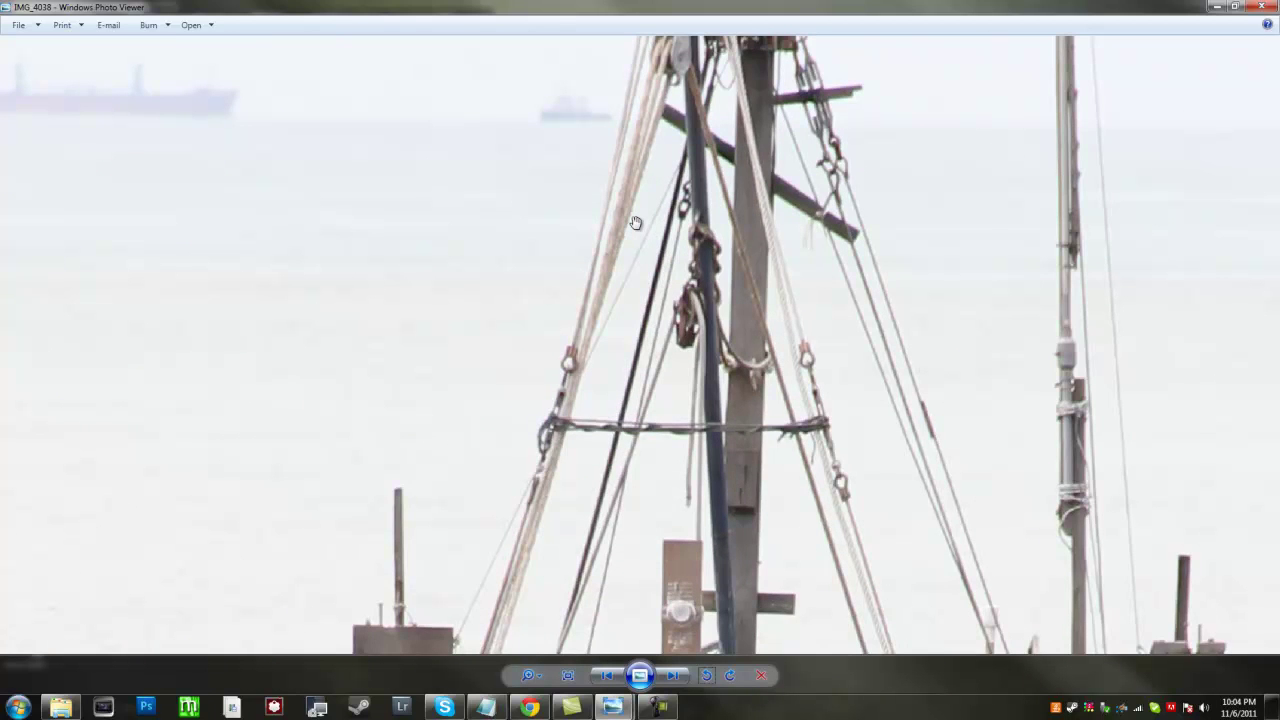
scroll(635, 222, "down", 3)
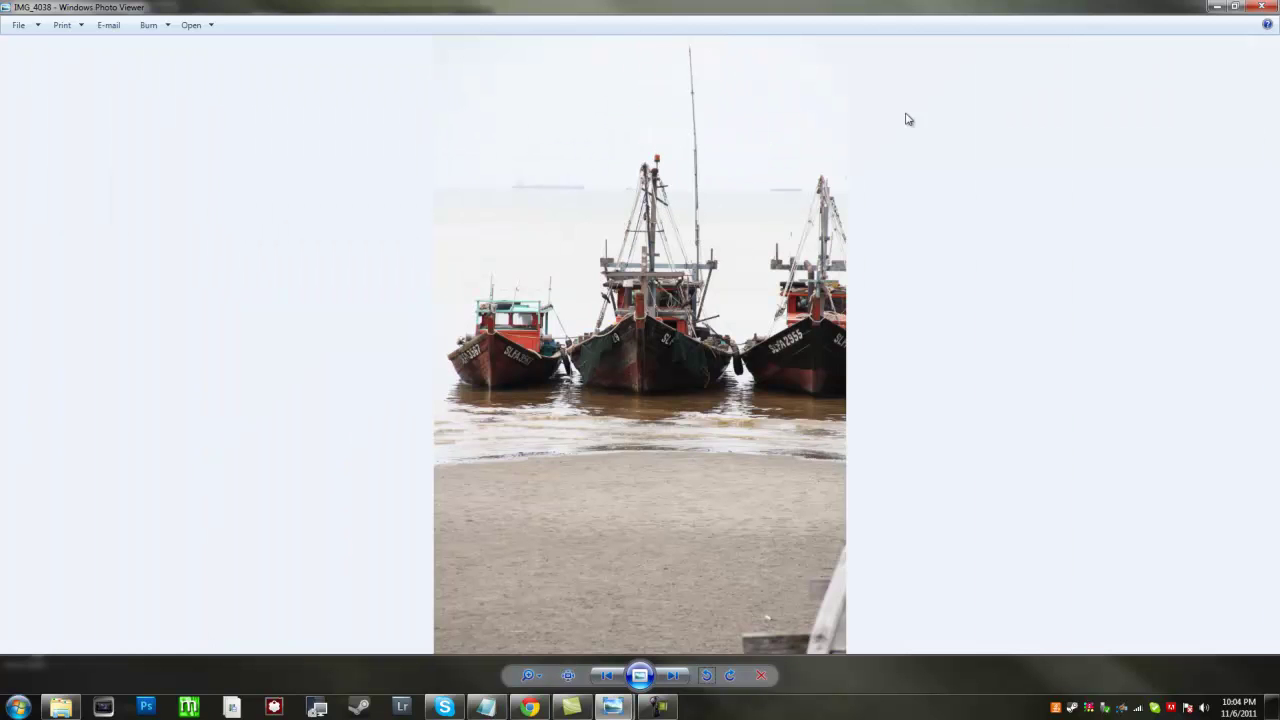
Step: Minimize the original IMG_4038 to reveal the edited Tanjung Sepak-35 photo, then zoom around it
left_click(1217, 7)
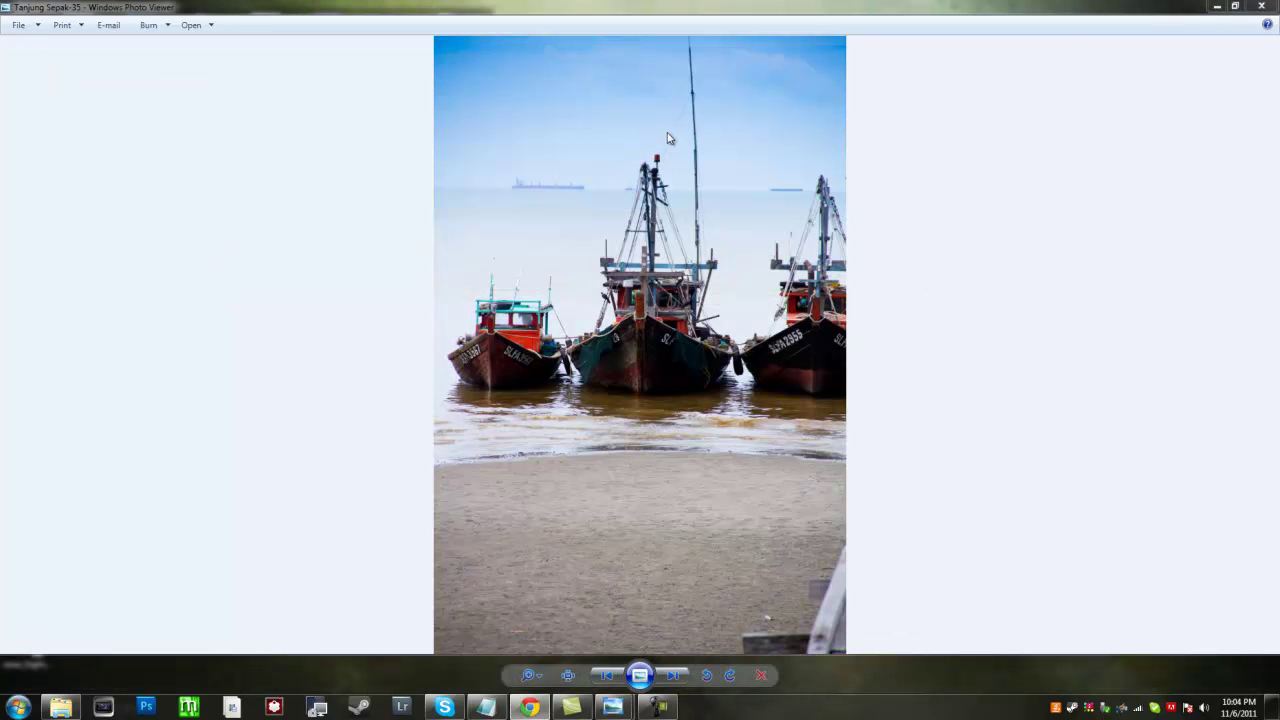
scroll(686, 114, "up", 3)
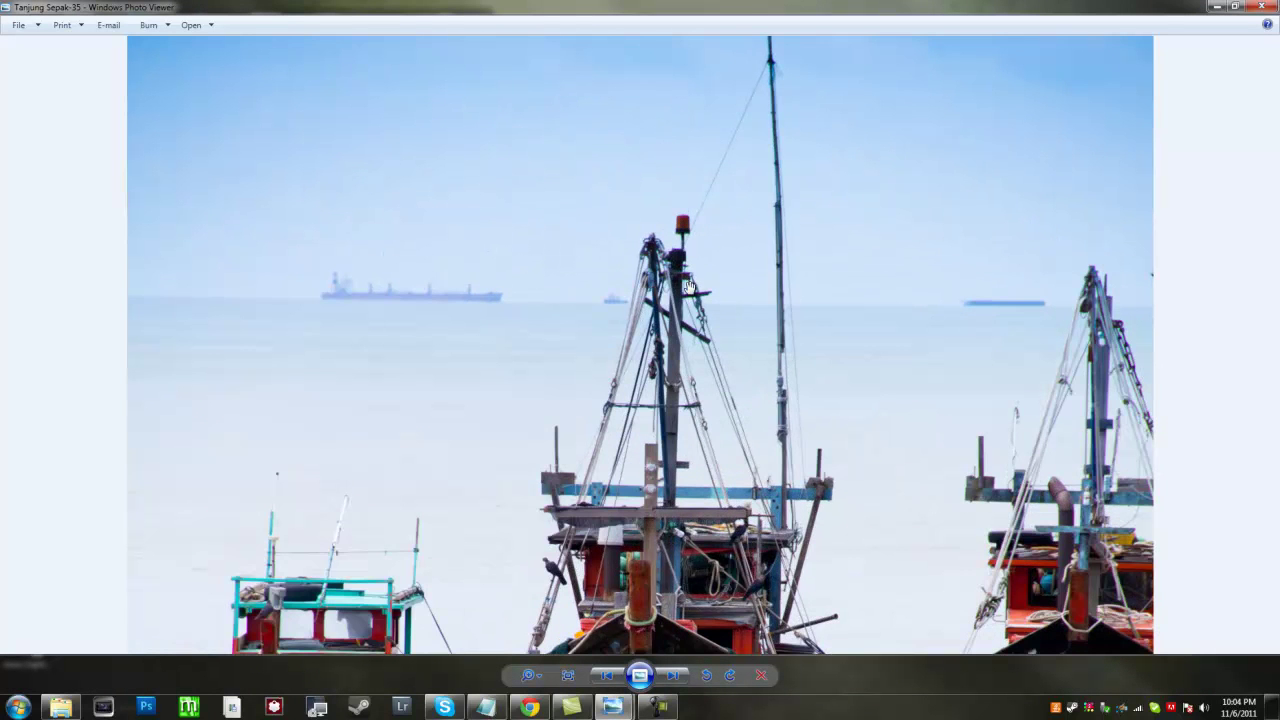
scroll(692, 290, "down", 2)
scroll(515, 387, "down", 1)
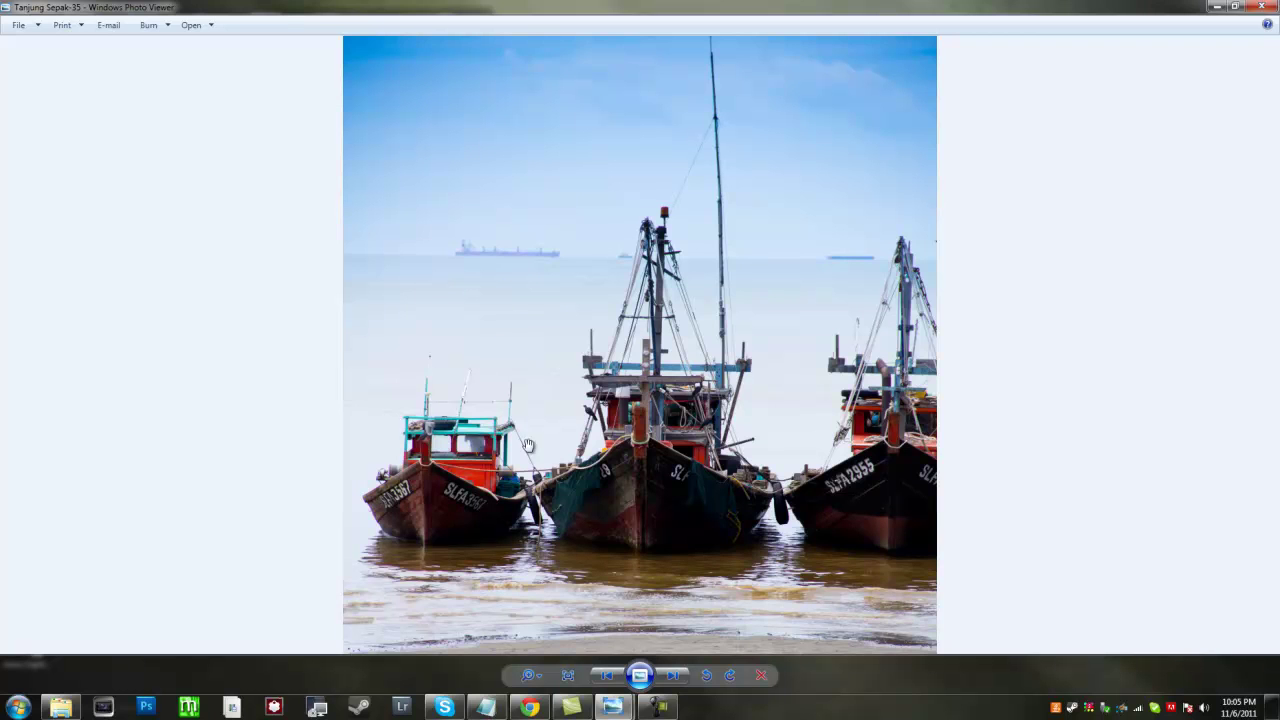
scroll(587, 260, "down", 2)
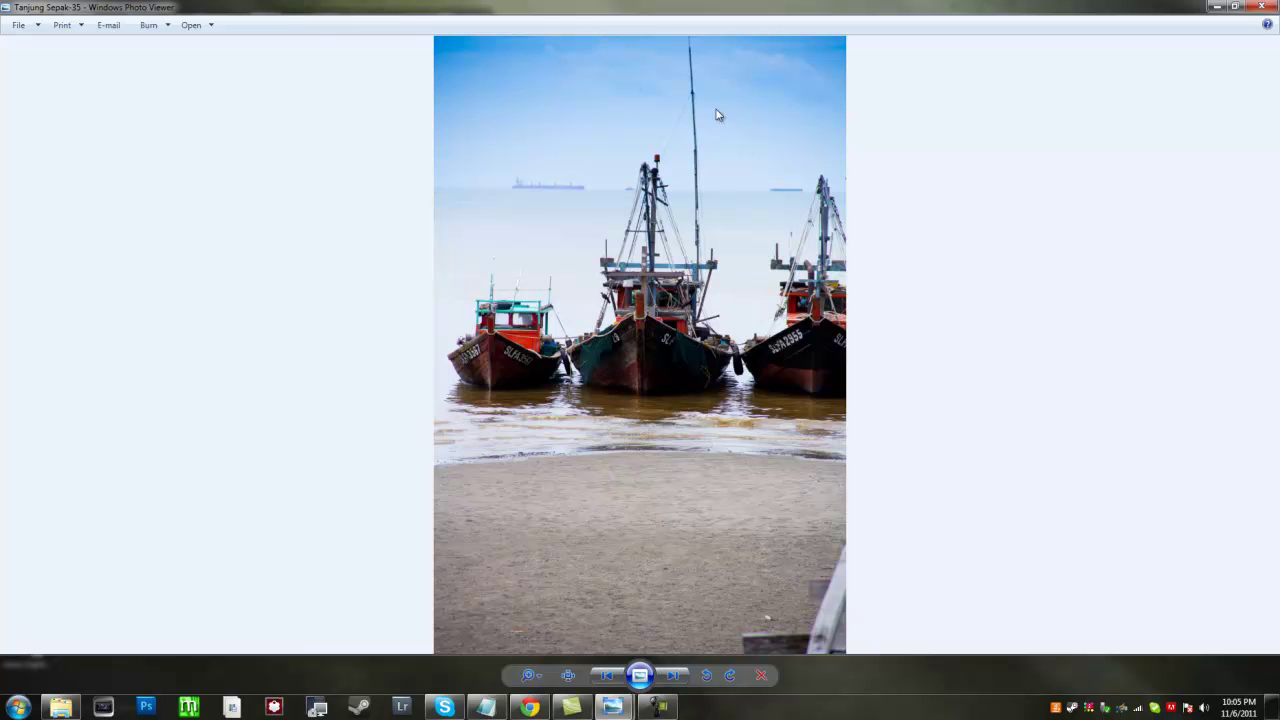
scroll(718, 117, "up", 1)
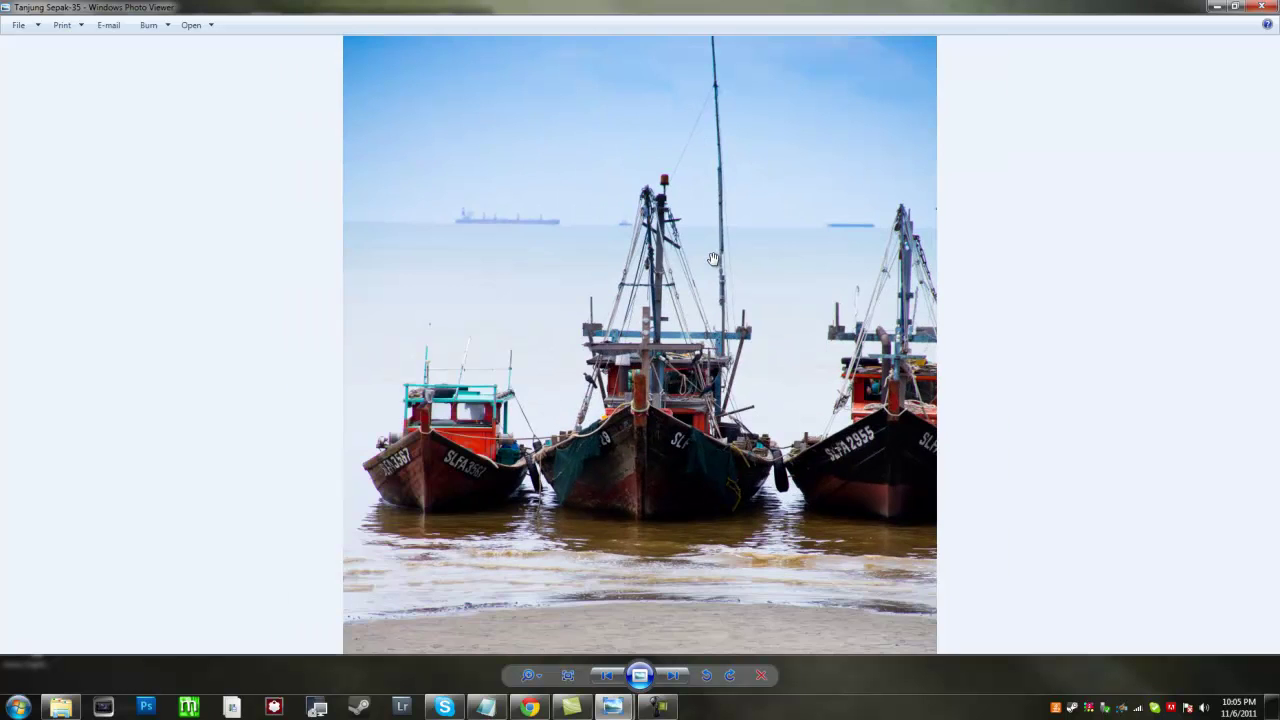
scroll(710, 258, "down", 1)
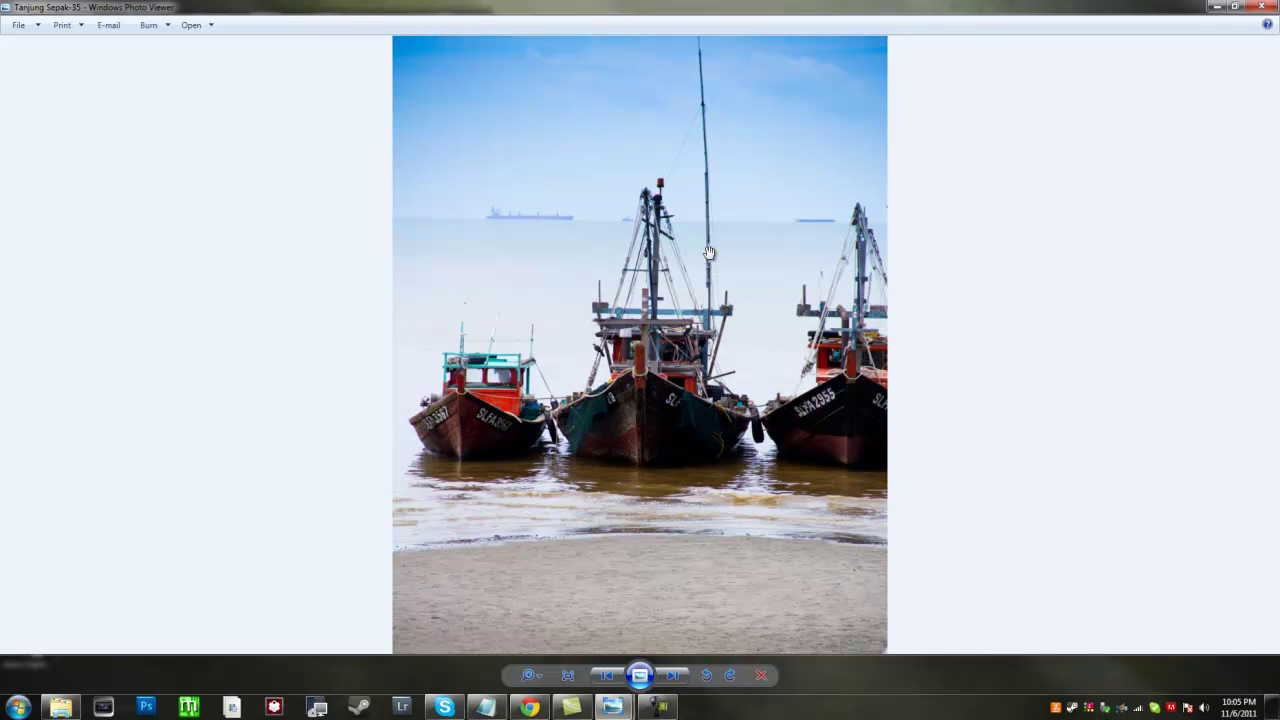
scroll(708, 253, "down", 1)
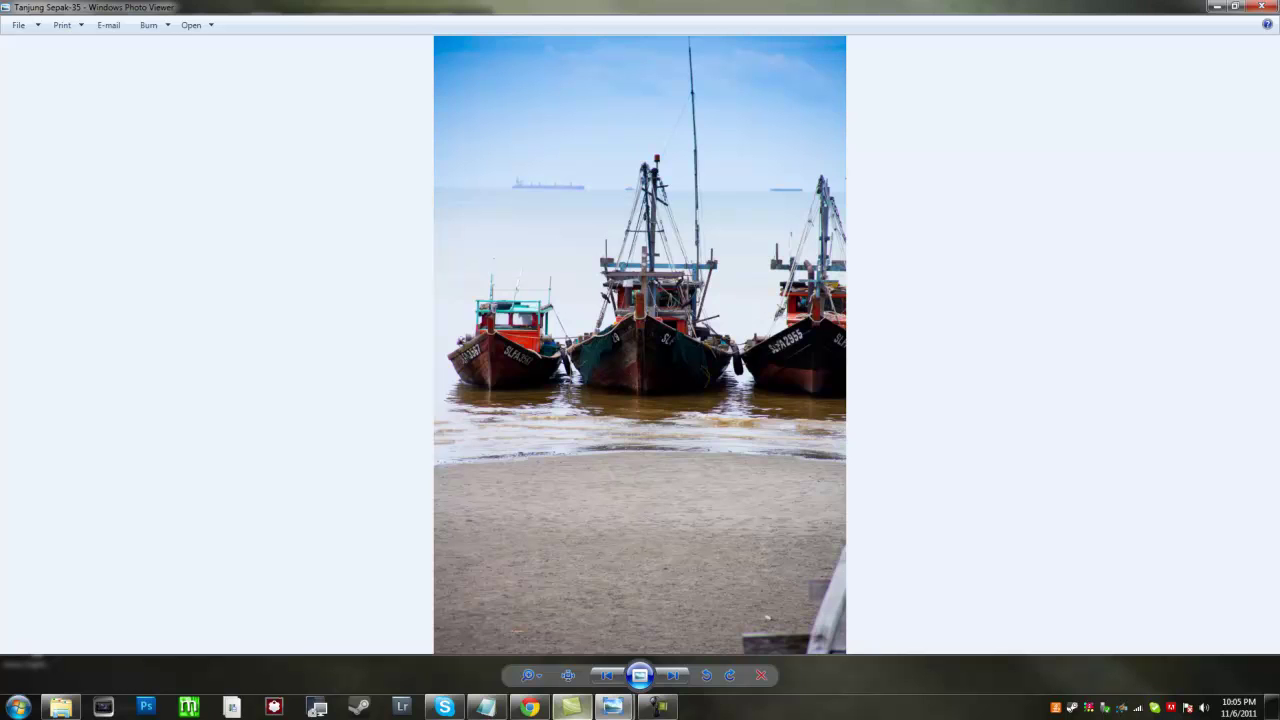
Step: Switch between the IMG_4038 and Tanjung Sepak-35 viewers, then close the Tanjung Sepak-35 picture
mouse_move(612, 707)
left_click(560, 635)
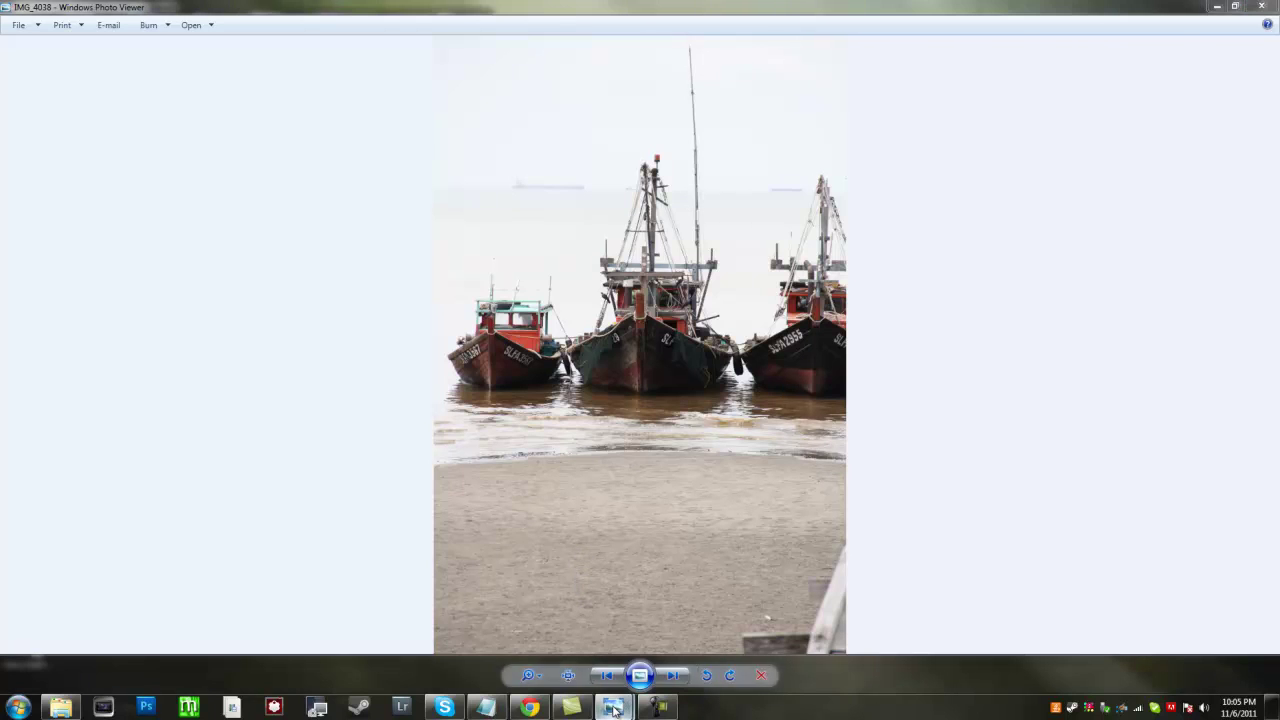
mouse_move(612, 706)
left_click(684, 628)
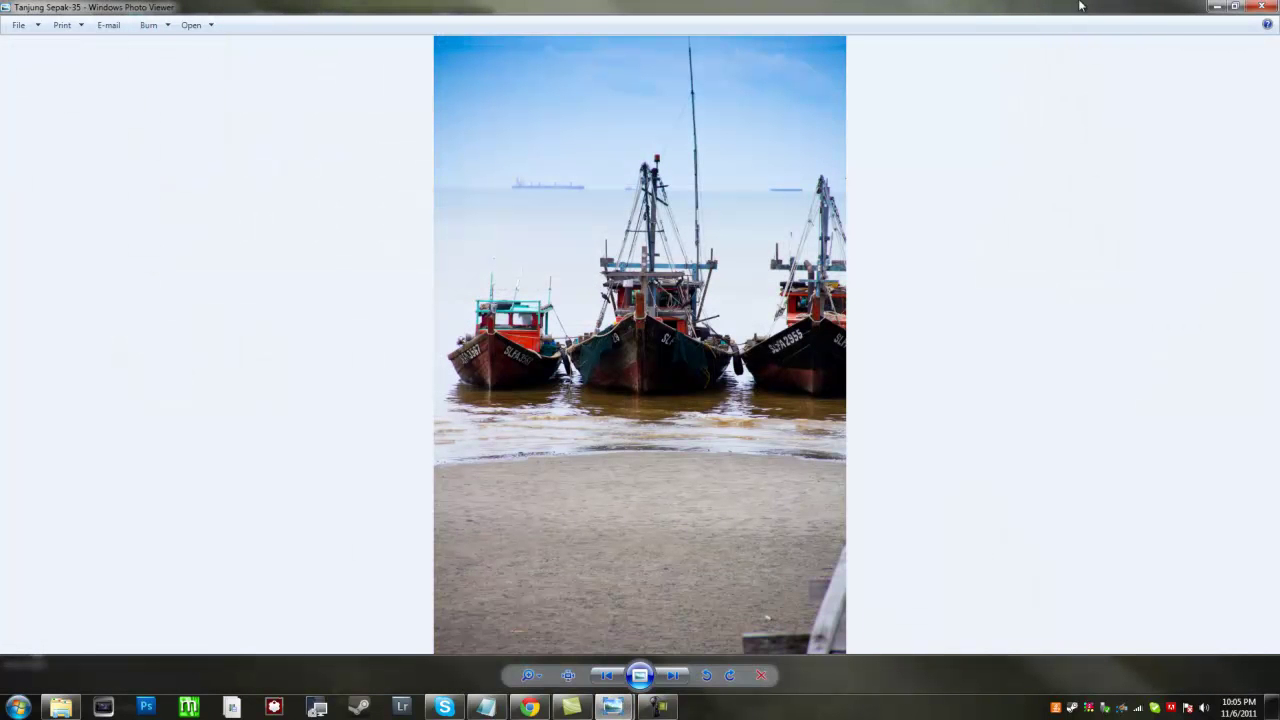
left_click(1262, 6)
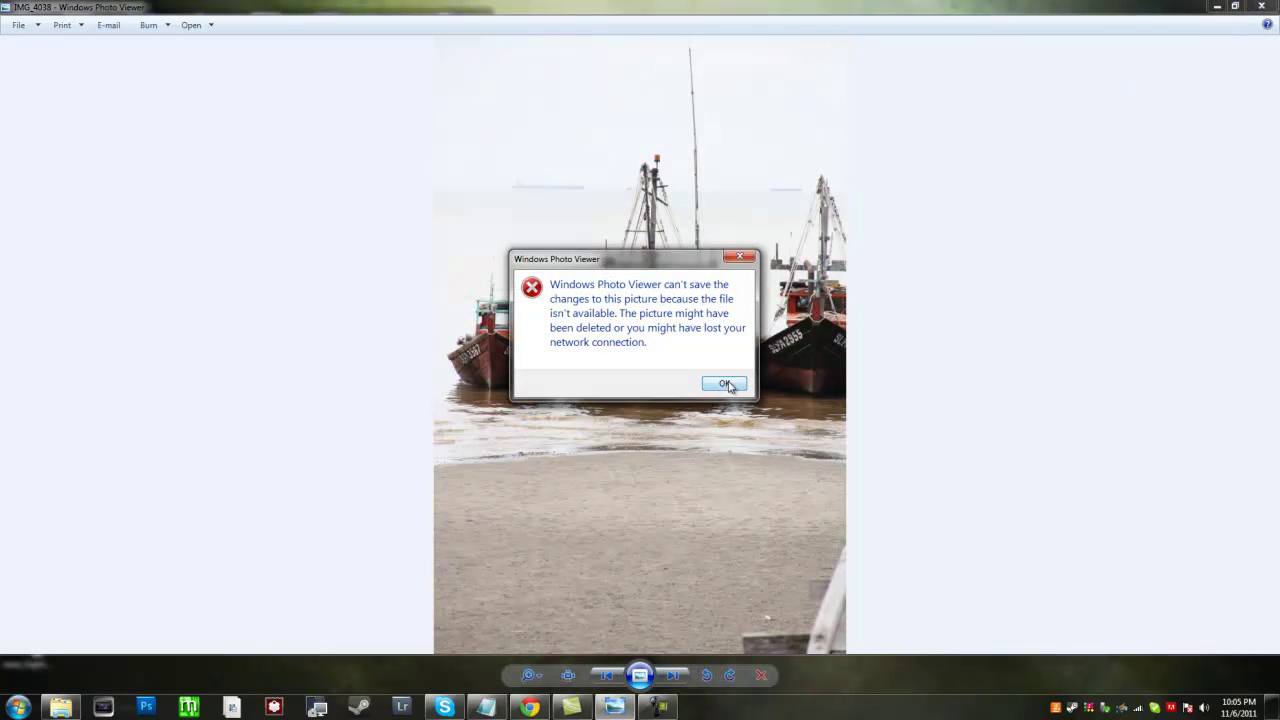
Step: Dismiss the save error and open the Tanjung Sepat RAW folder from the Pictures library
left_click(724, 384)
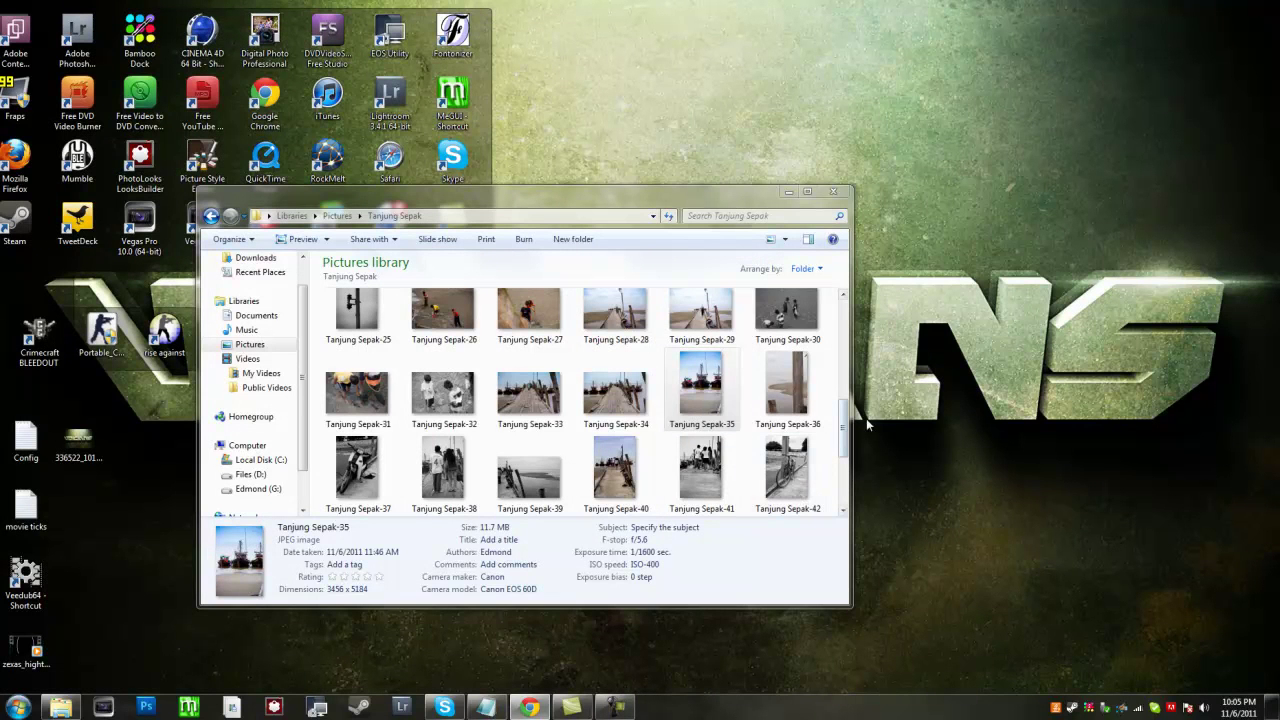
left_click(337, 216)
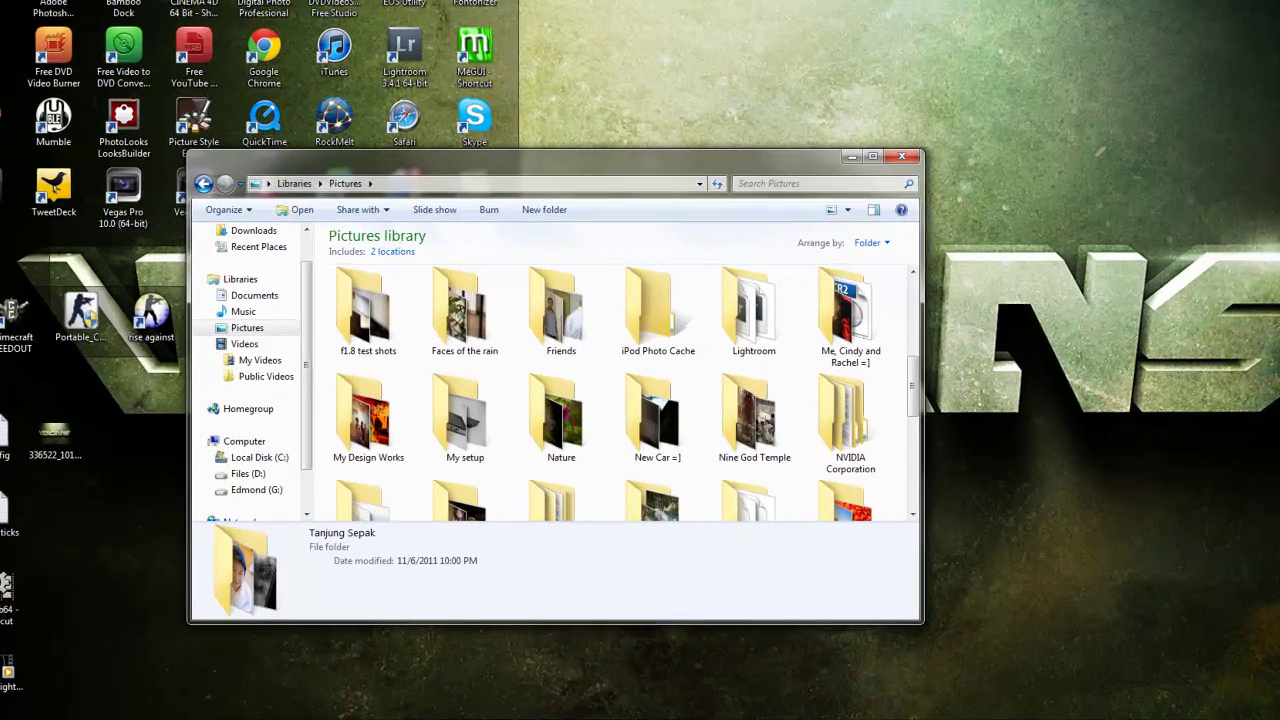
scroll(772, 390, "up", 3)
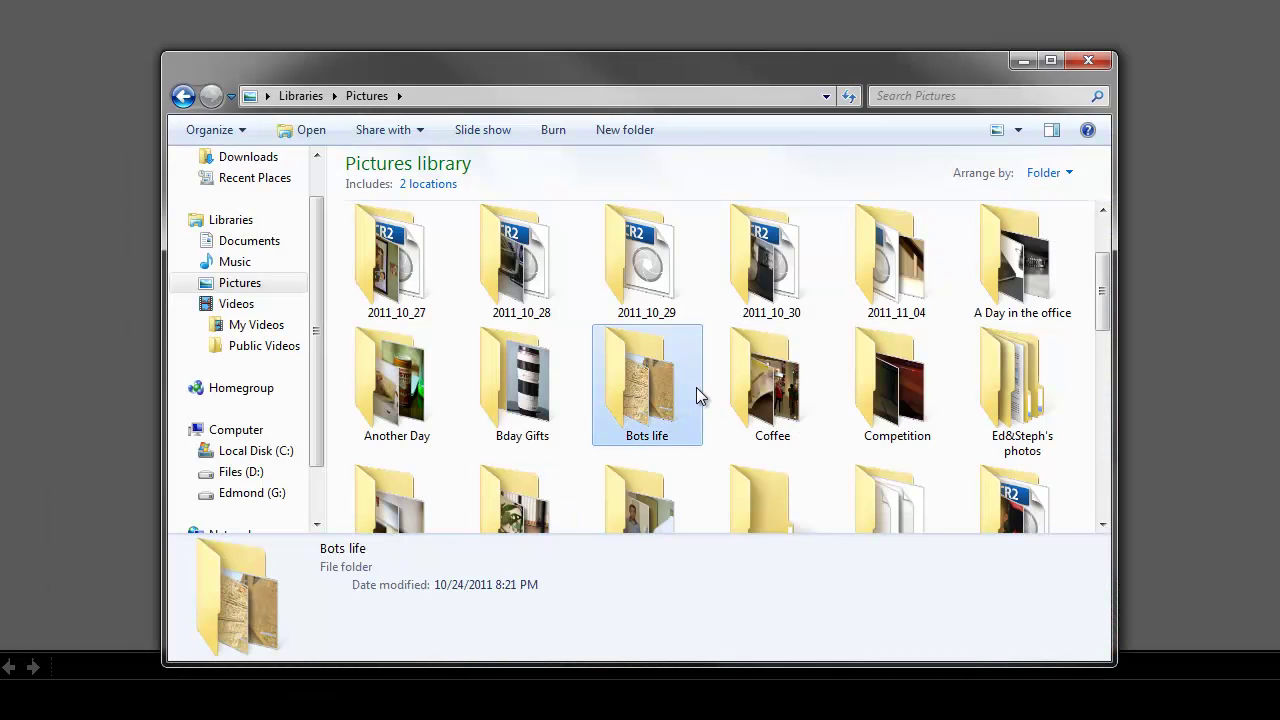
key("t")
left_click(513, 410)
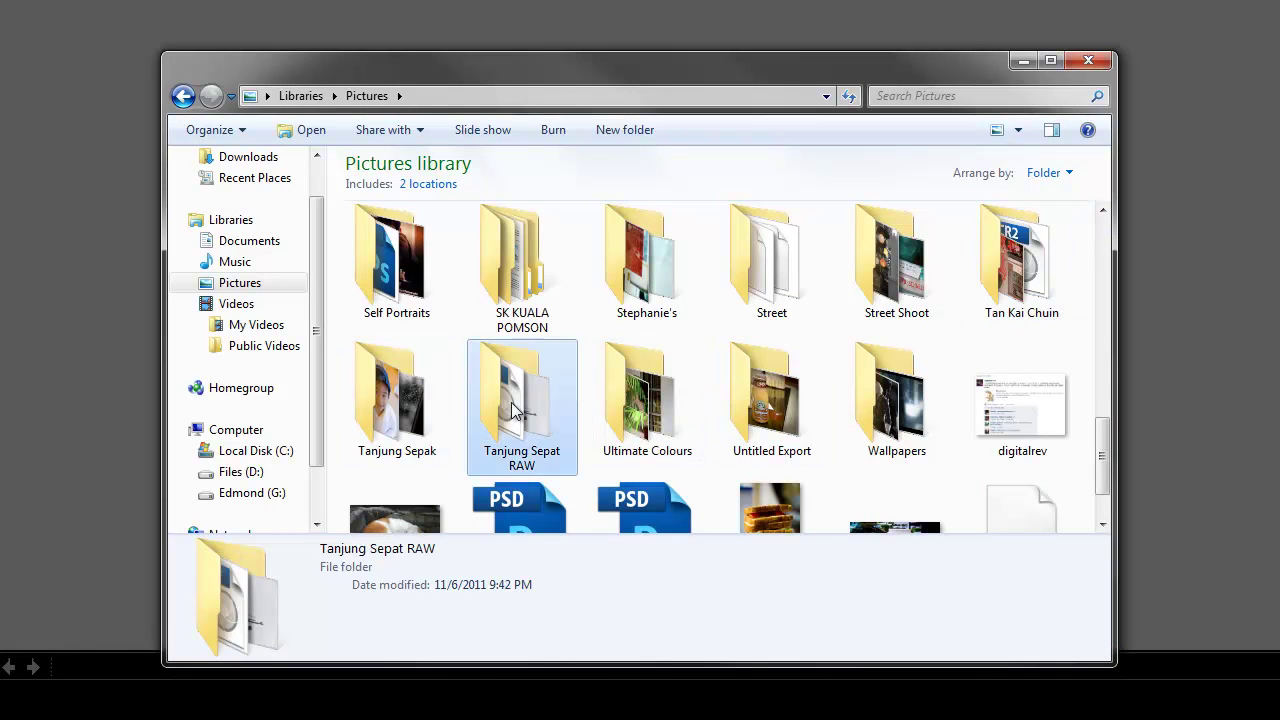
double_click(513, 410)
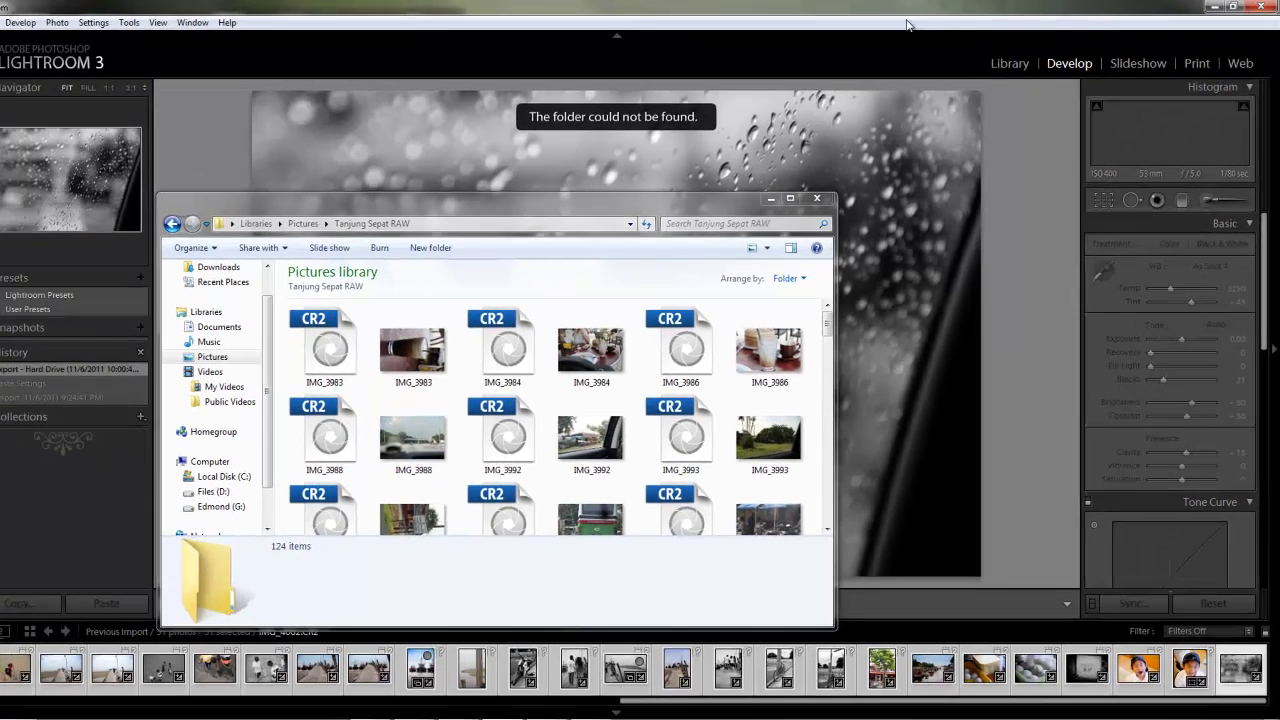
left_click(630, 278)
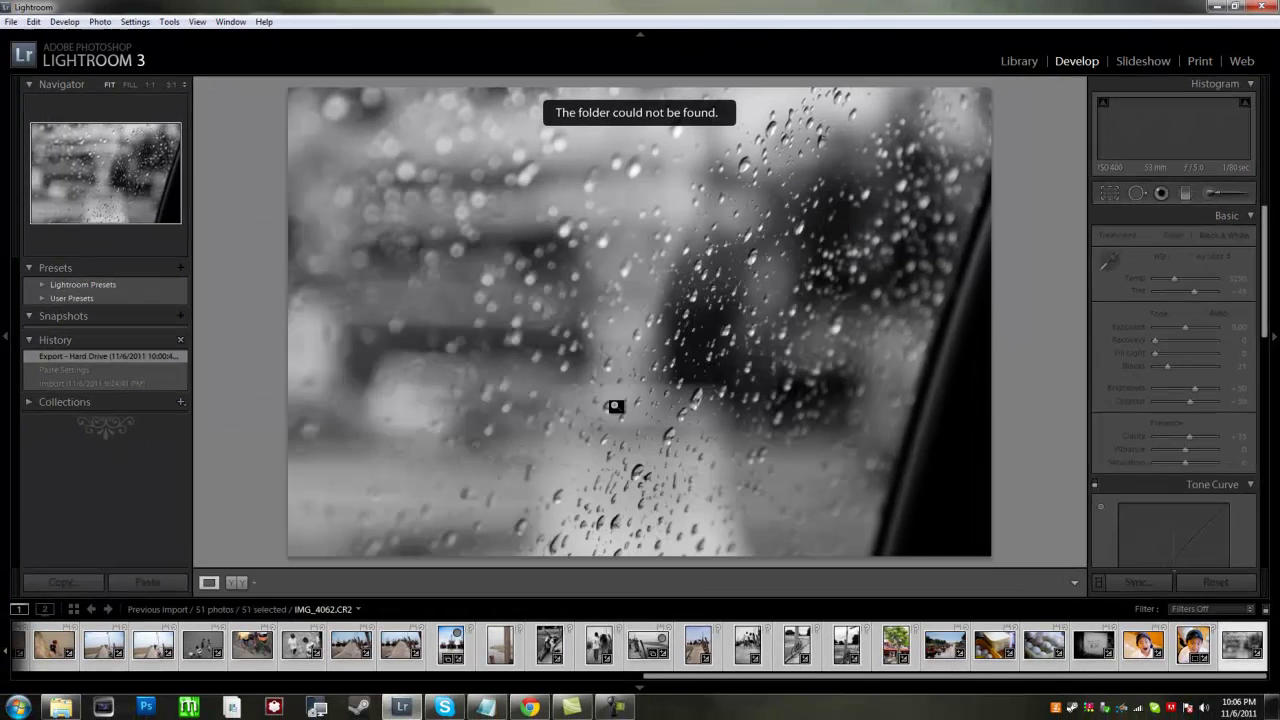
left_click(10, 22)
left_click(429, 221)
left_click(429, 221)
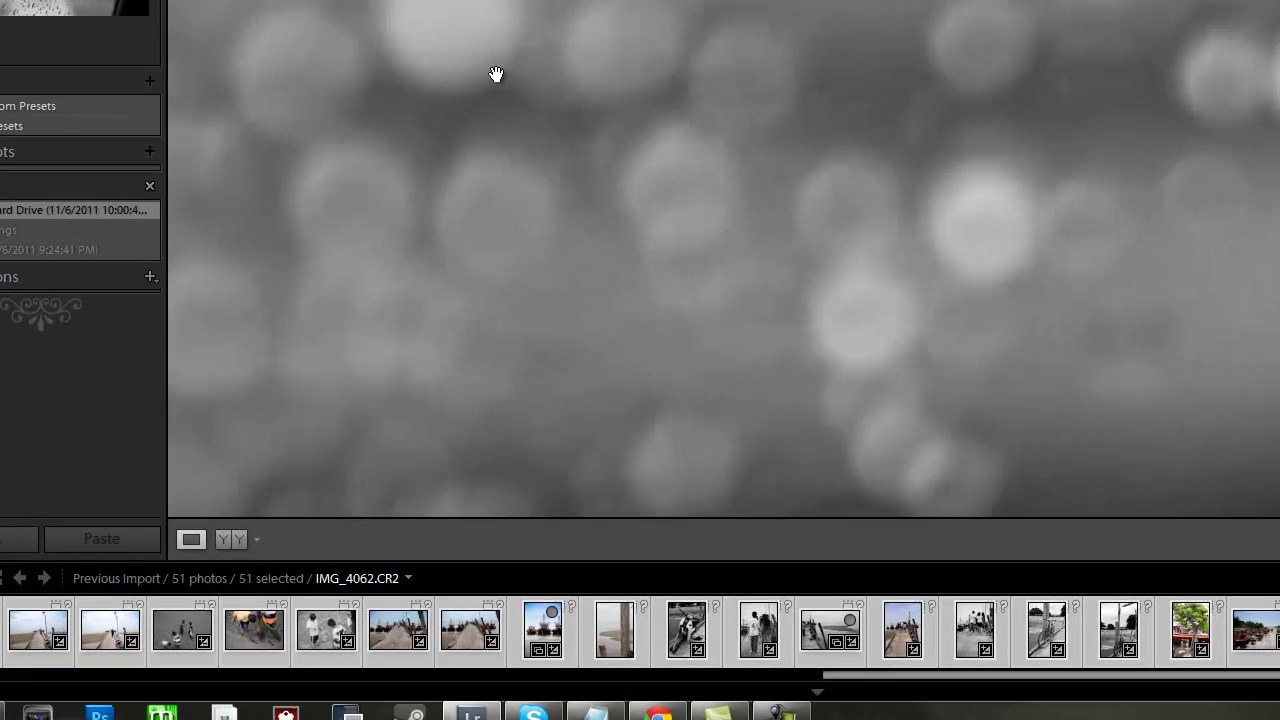
right_click(496, 74)
left_click_drag(490, 120, 394, 97)
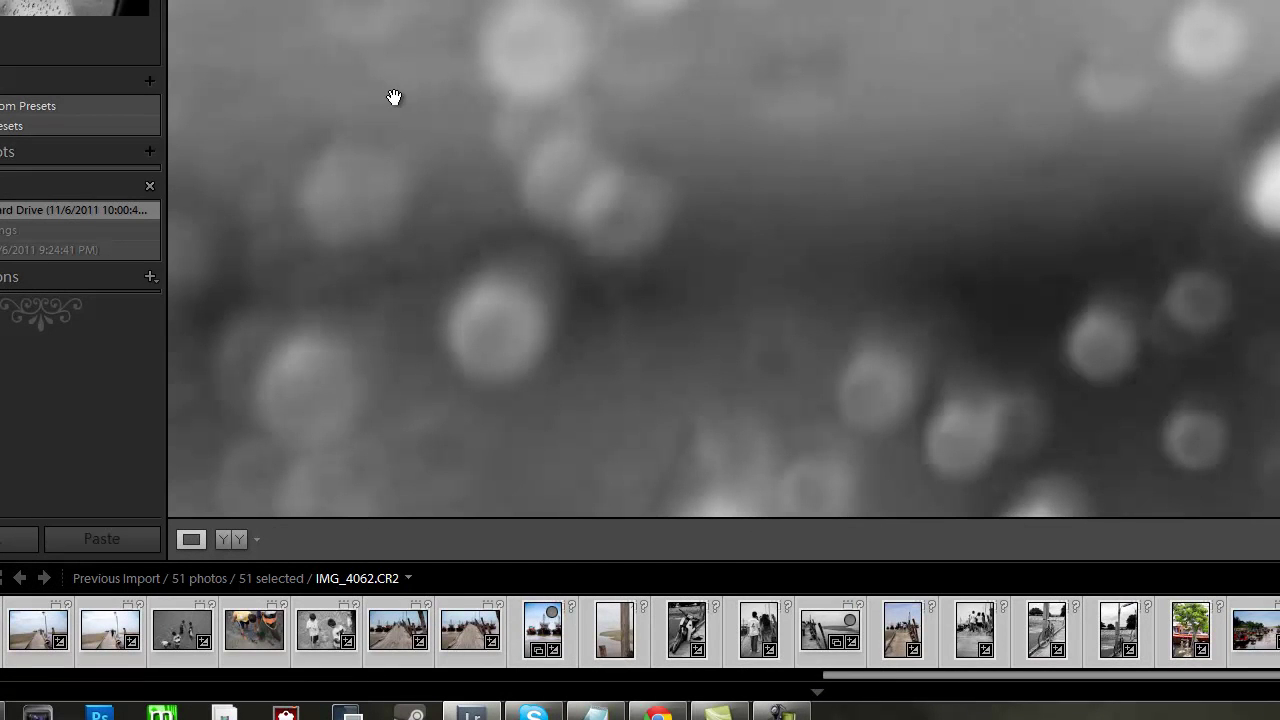
left_click(377, 63)
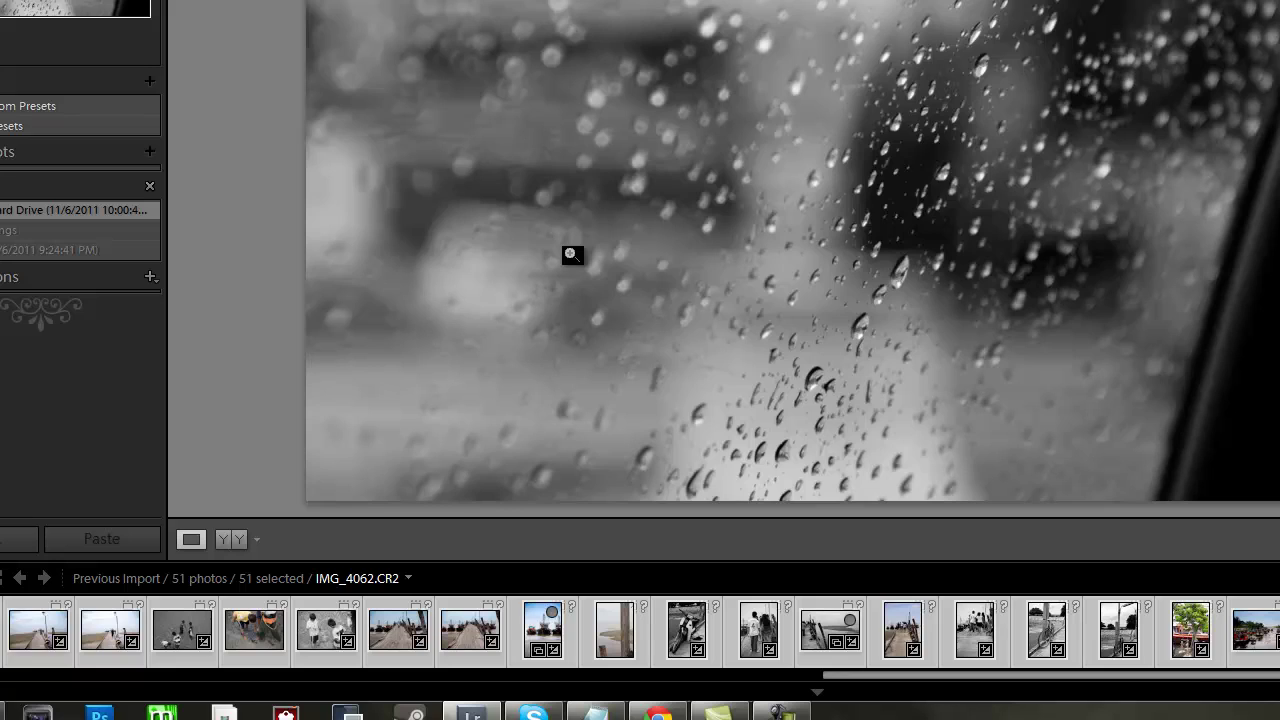
Step: Return to the Tanjung Sepat RAW folder and compare details of the IMG_4031 and IMG_4032 files
left_click(40, 710)
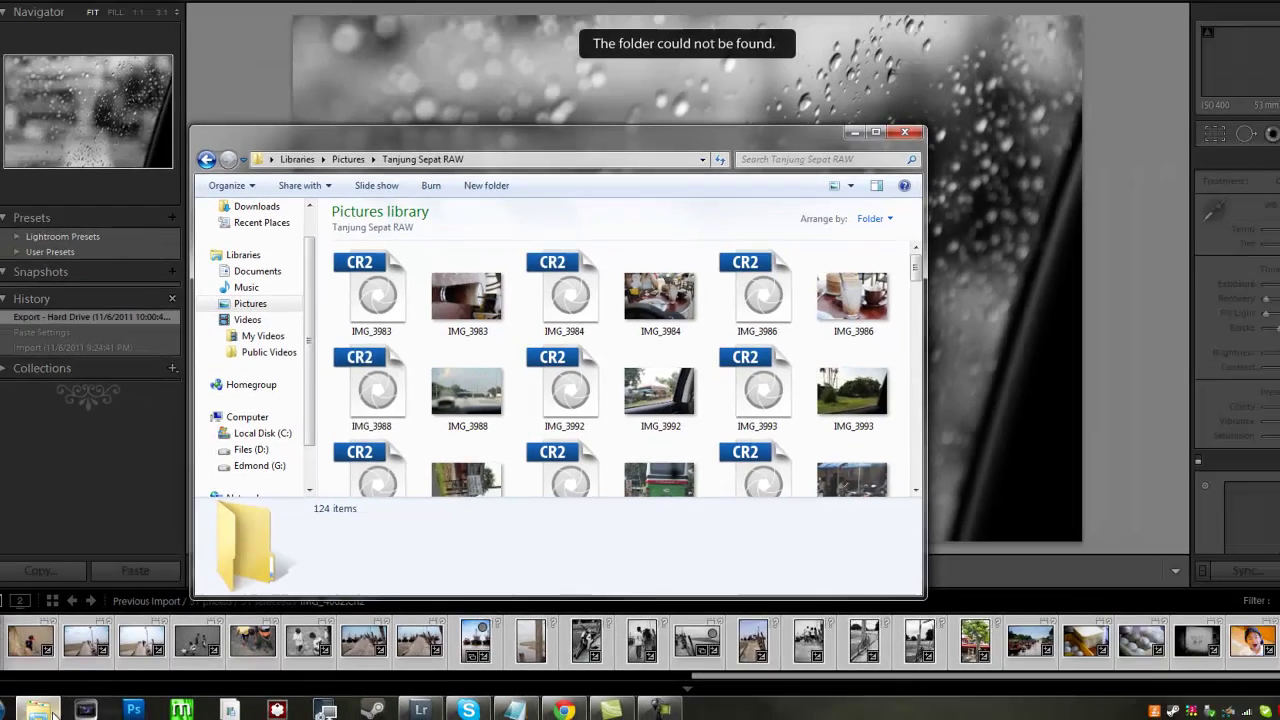
scroll(647, 387, "down", 5)
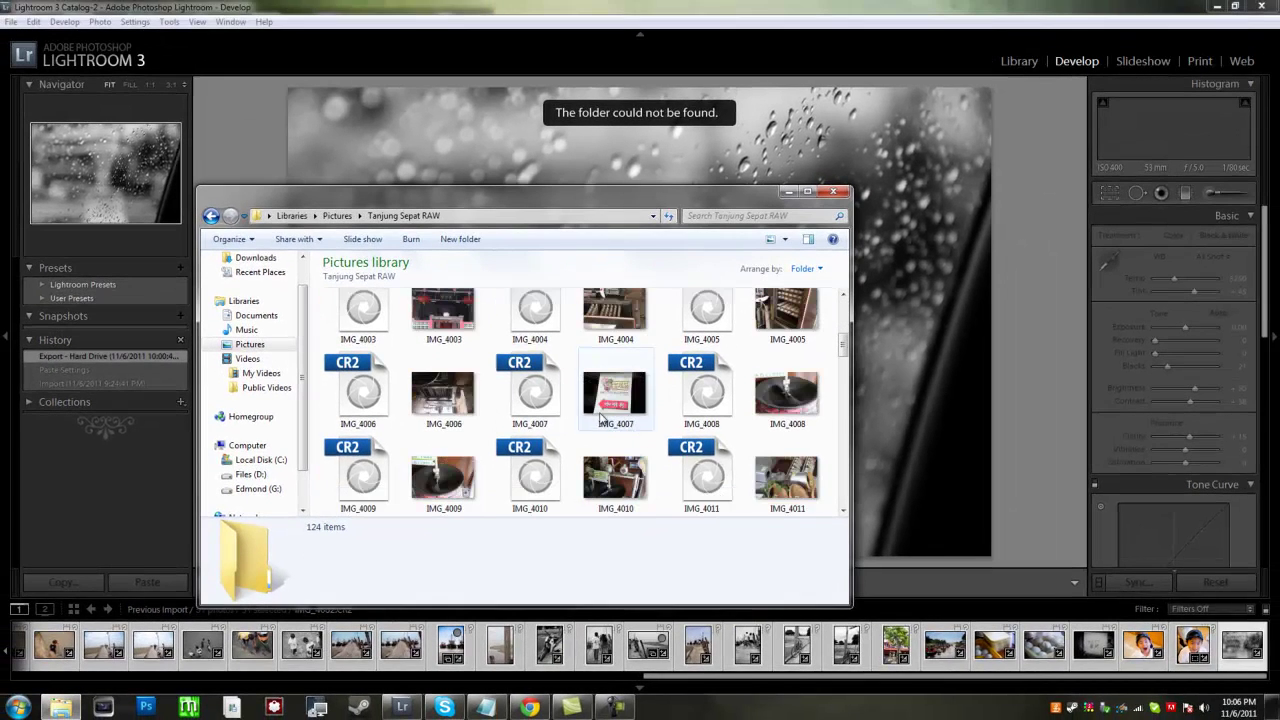
scroll(620, 420, "down", 2)
scroll(641, 412, "down", 1)
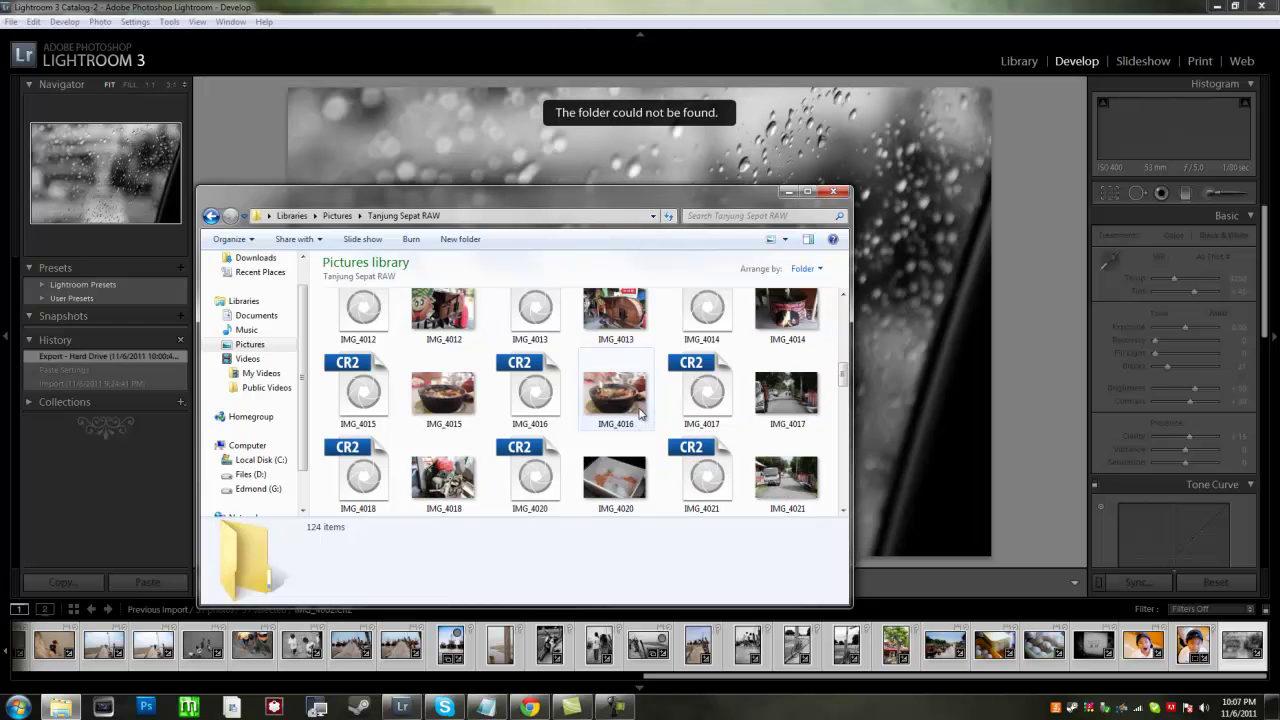
scroll(641, 412, "down", 3)
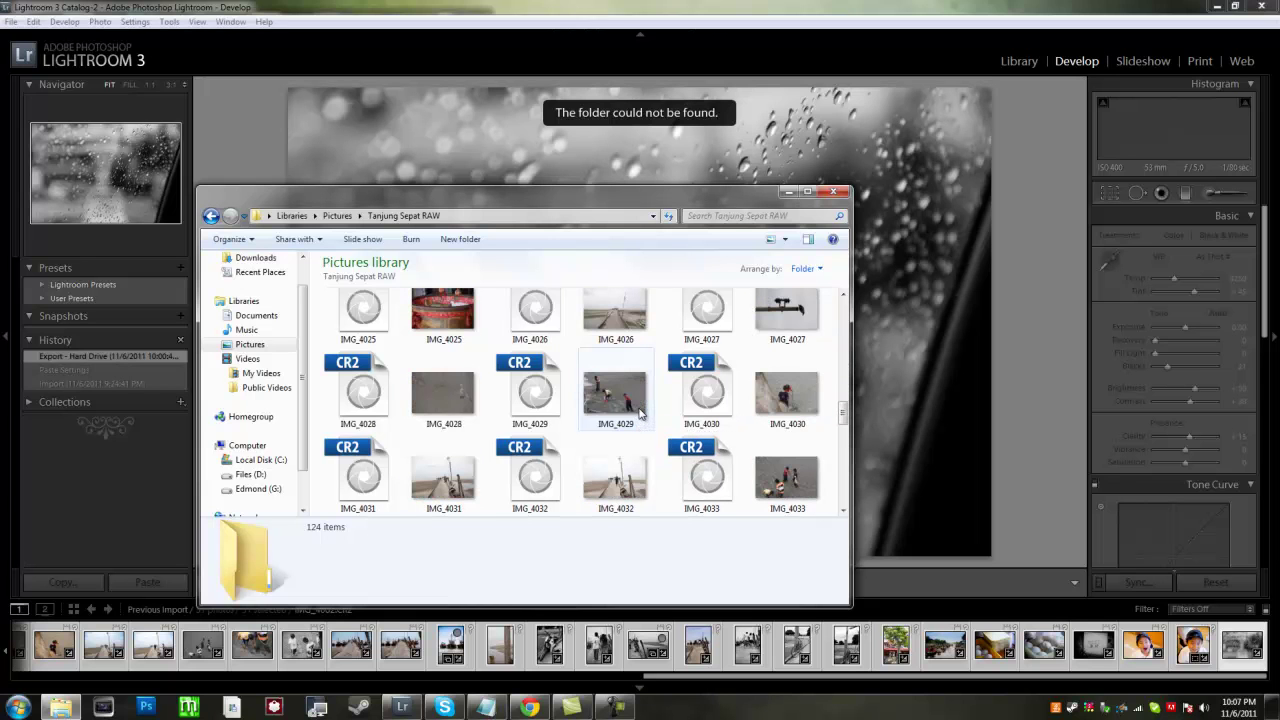
scroll(560, 430, "down", 2)
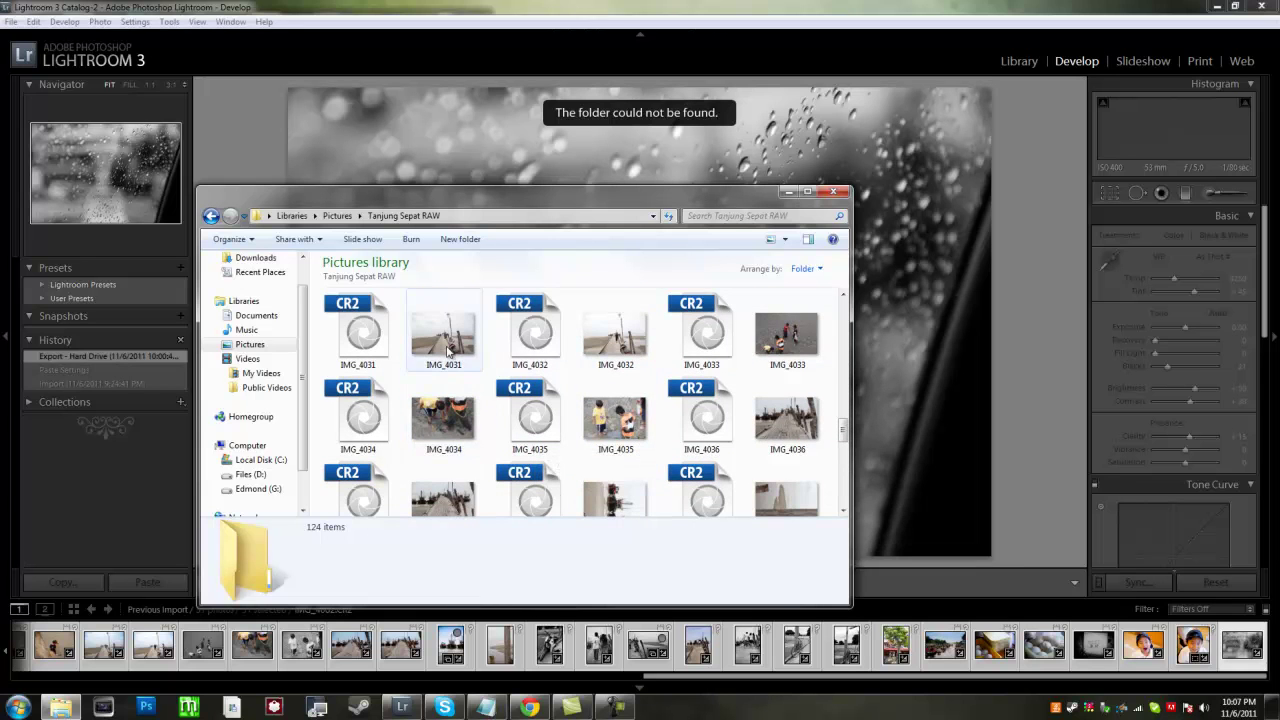
left_click(448, 350)
left_click(586, 340)
left_click(540, 340)
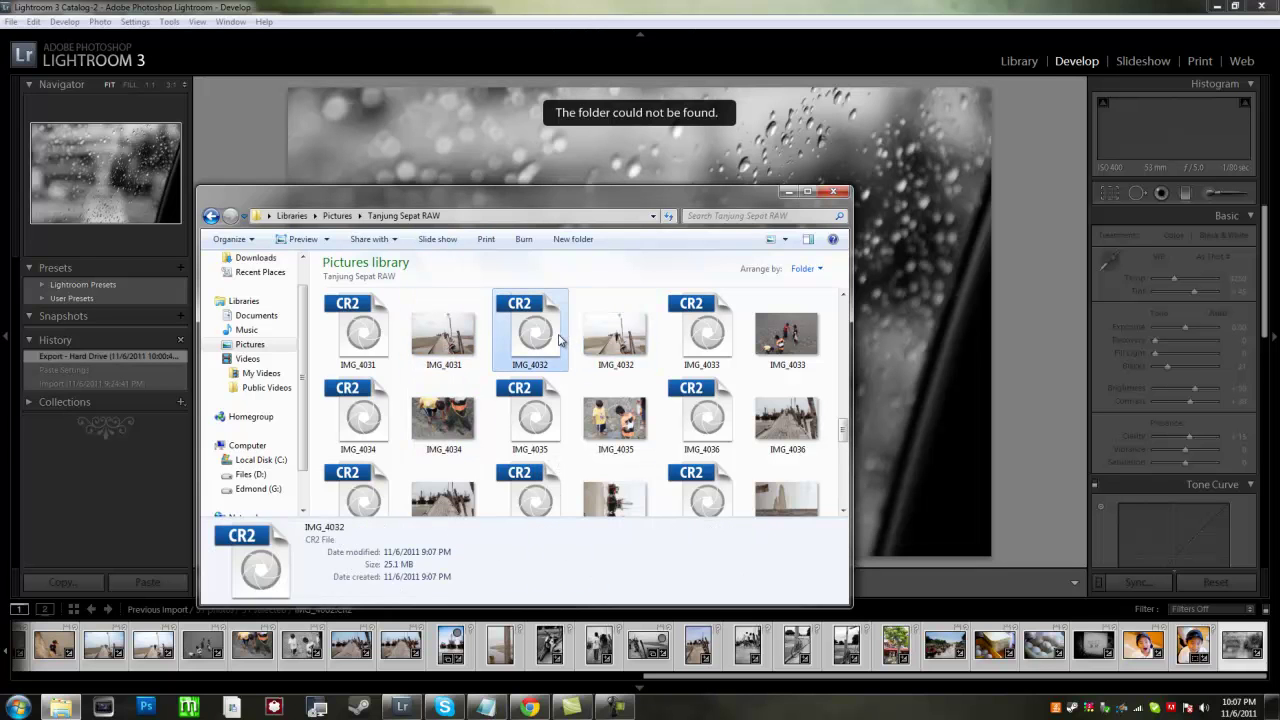
left_click(590, 337)
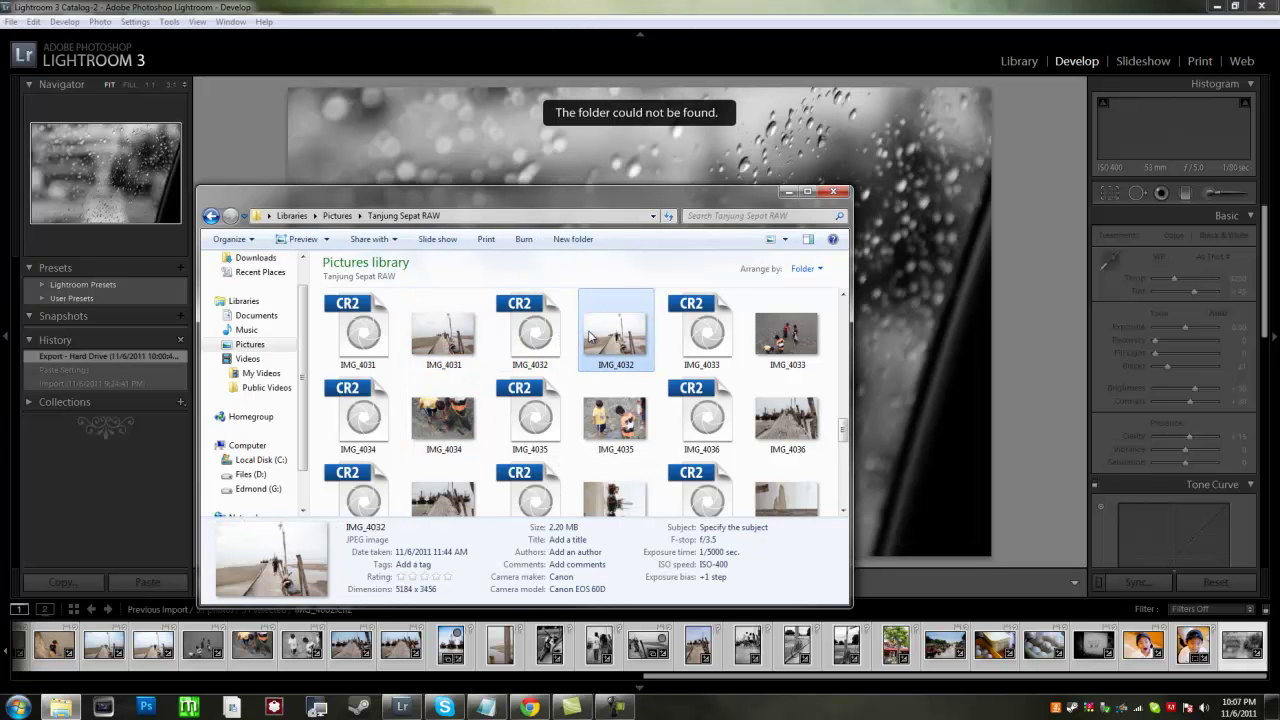
left_click(518, 343)
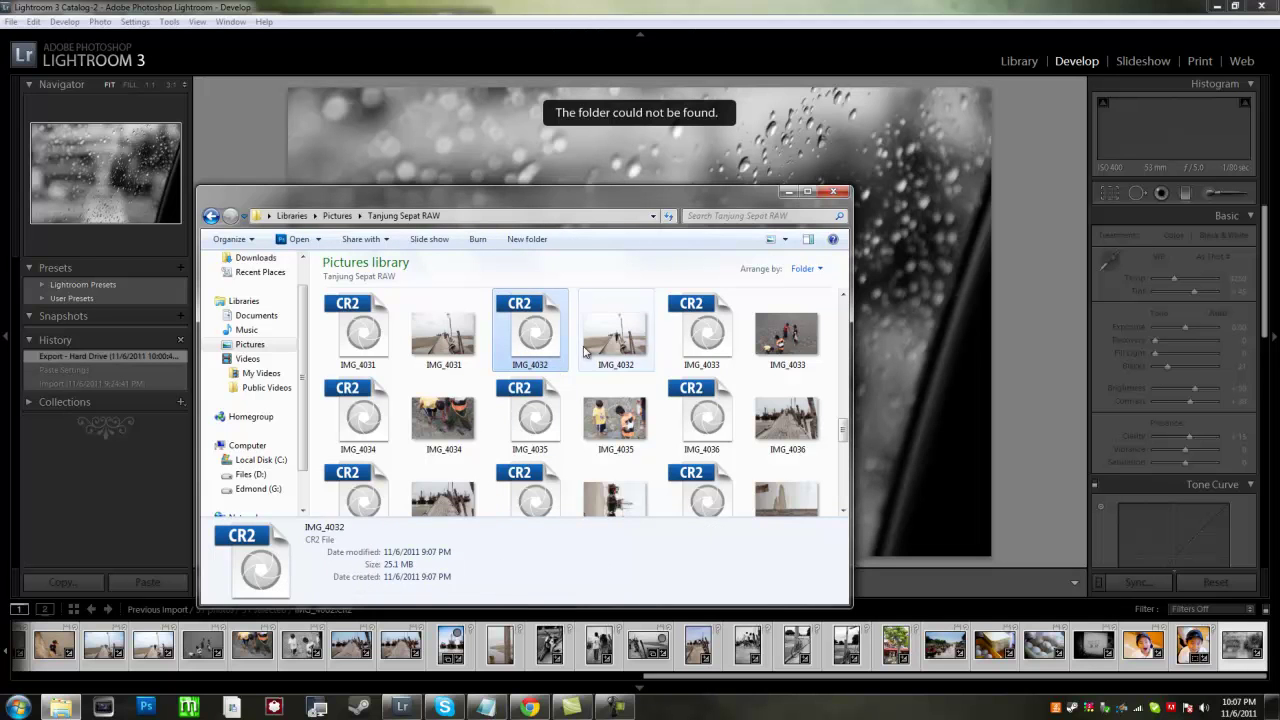
left_click(595, 352)
Step: Open the IMG_4038 JPEG, rotate it counter-clockwise to portrait, and close the viewer
scroll(595, 352, "down", 1)
scroll(595, 352, "down", 1)
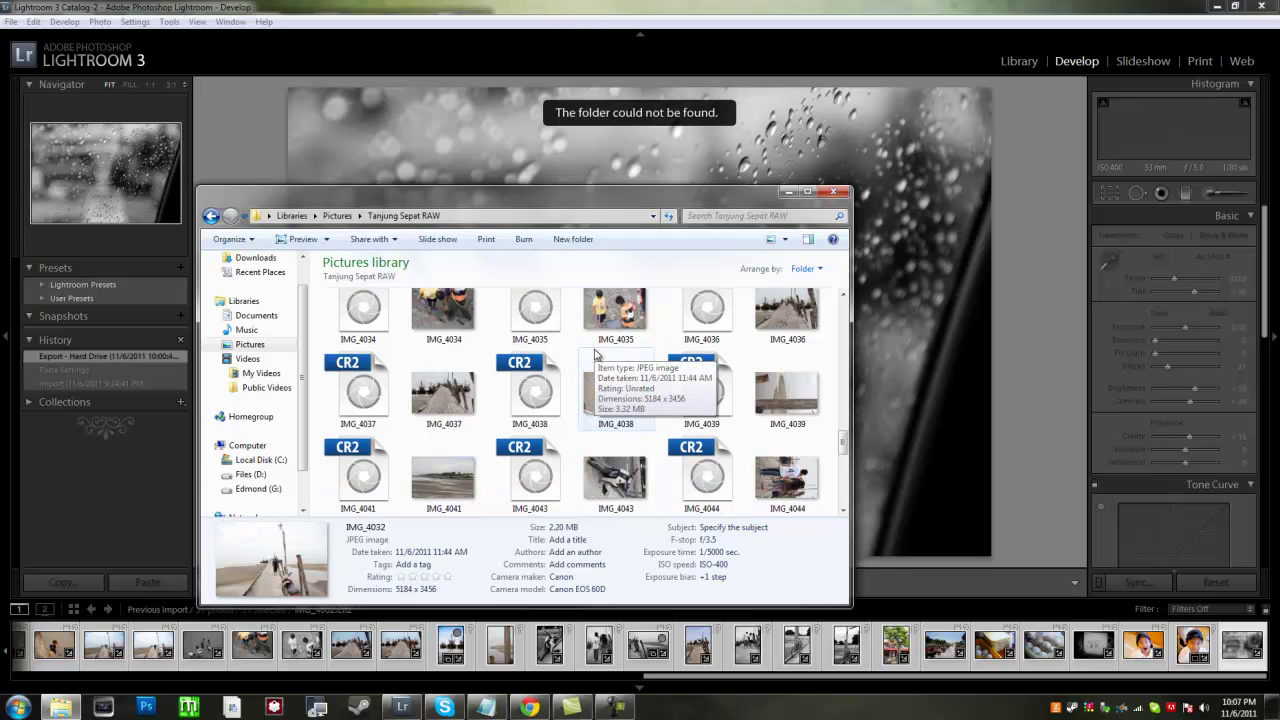
scroll(659, 428, "down", 1)
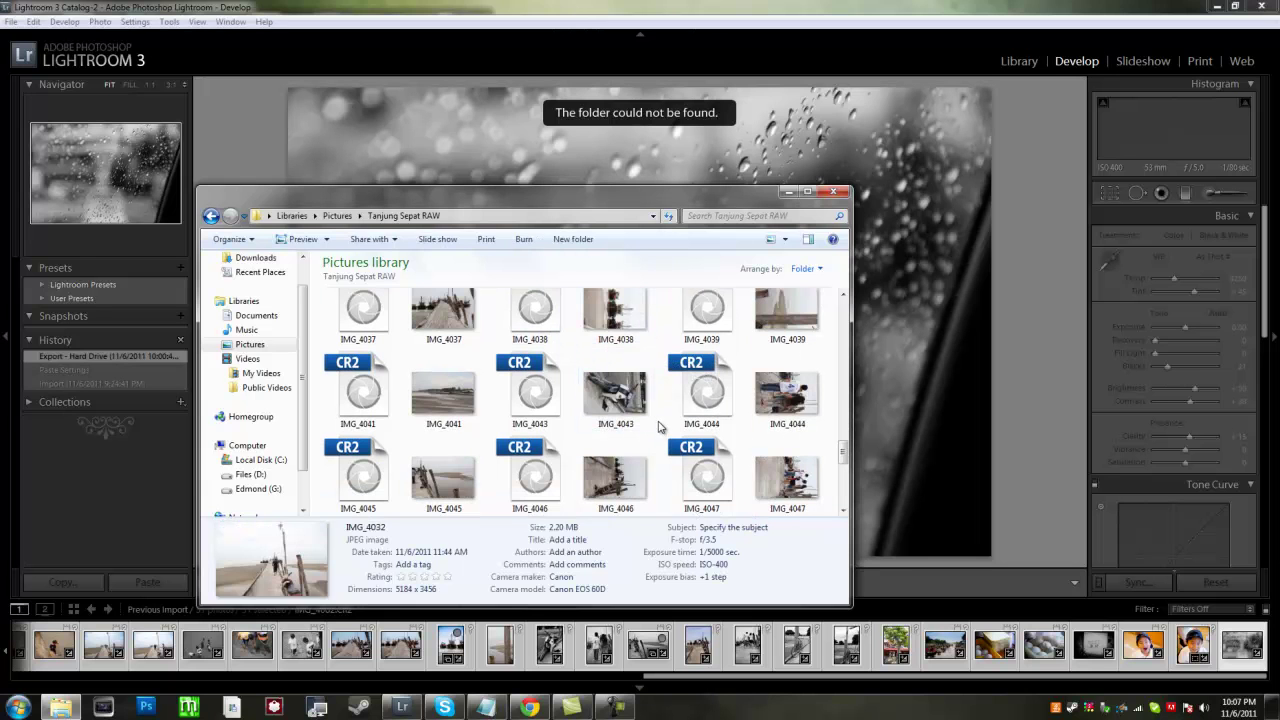
scroll(659, 428, "up", 1)
left_click(530, 330)
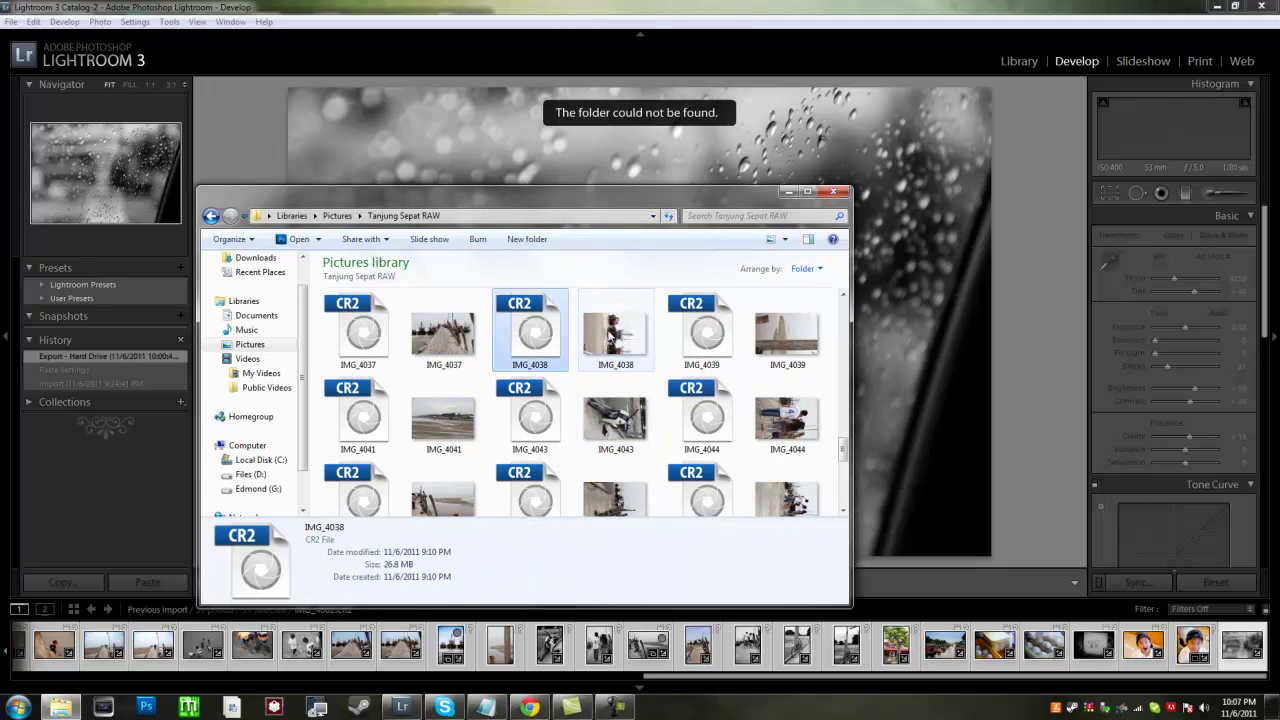
left_click(615, 335)
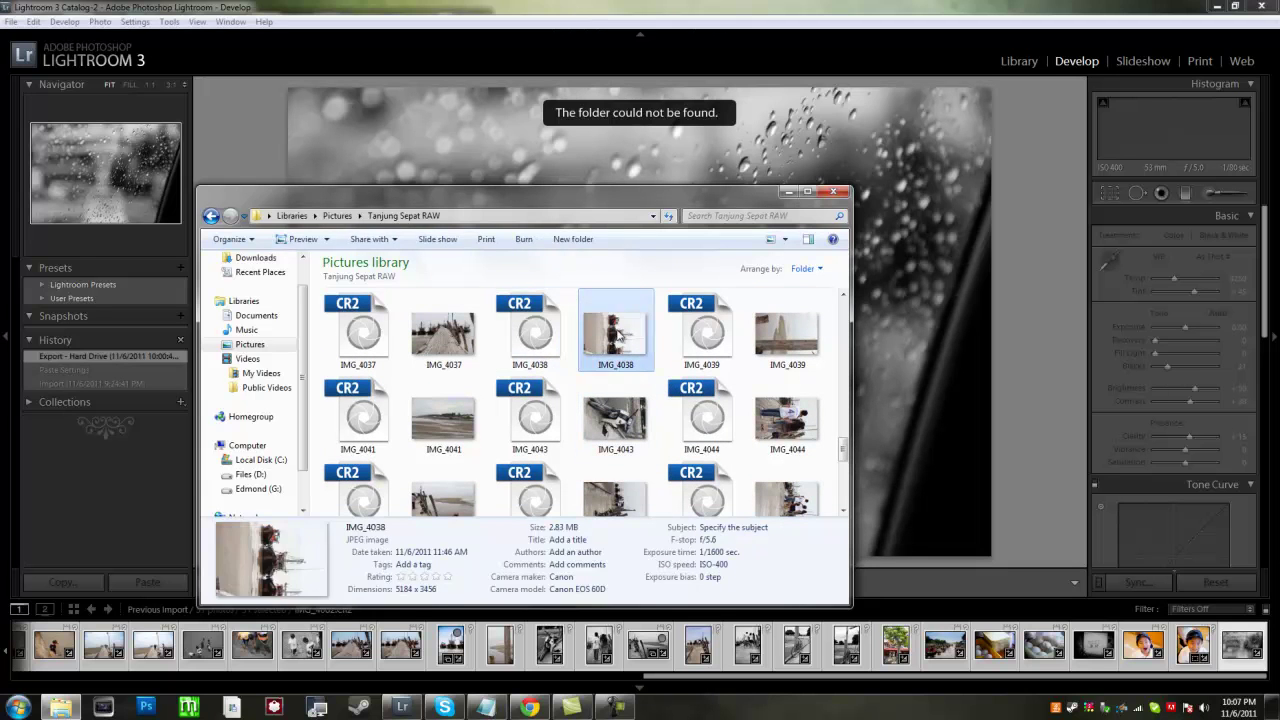
double_click(612, 335)
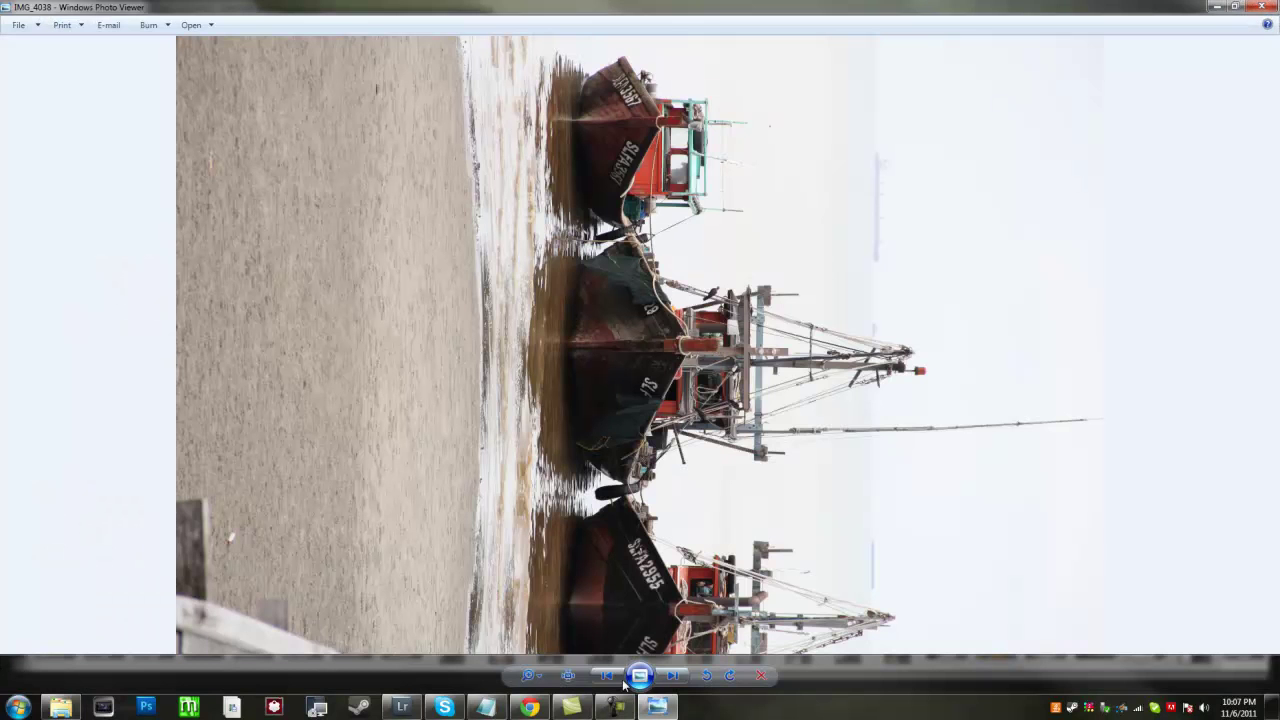
left_click(706, 677)
left_click(1262, 6)
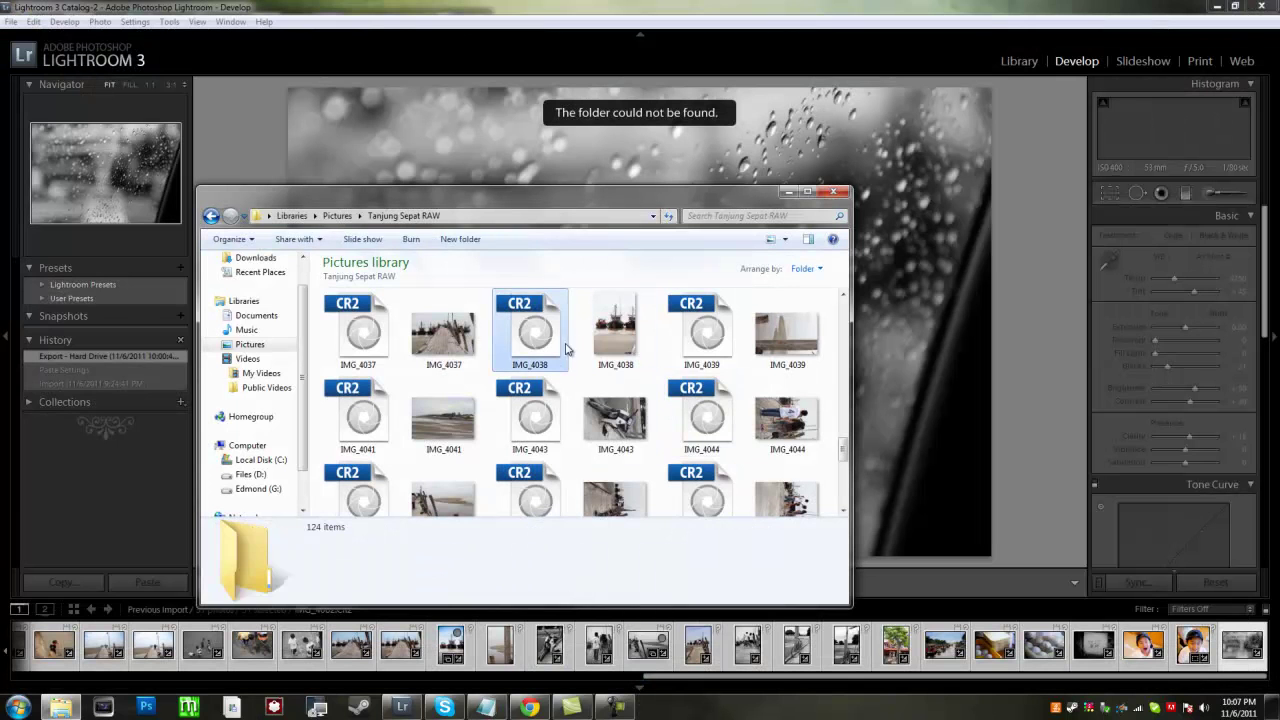
Step: Try dragging both IMG_4038 files into Lightroom, then restore Lightroom's window to full screen
left_click(532, 335)
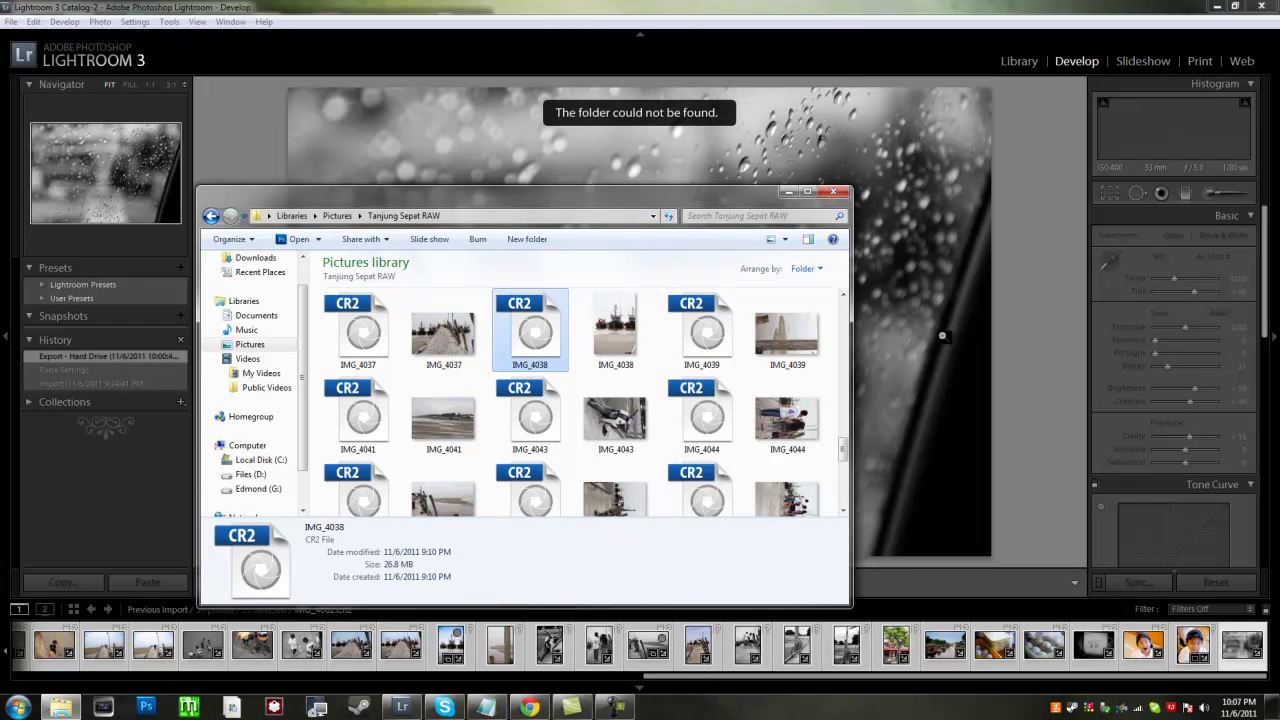
left_click(951, 5)
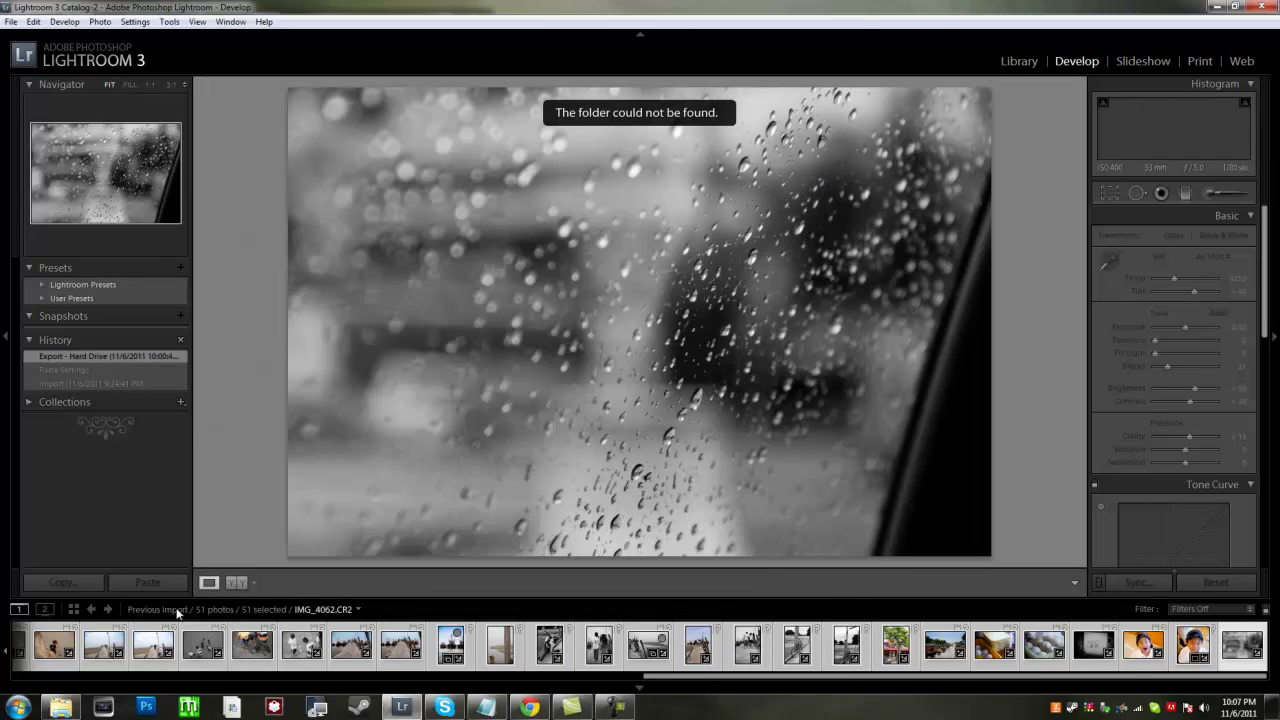
left_click(60, 707)
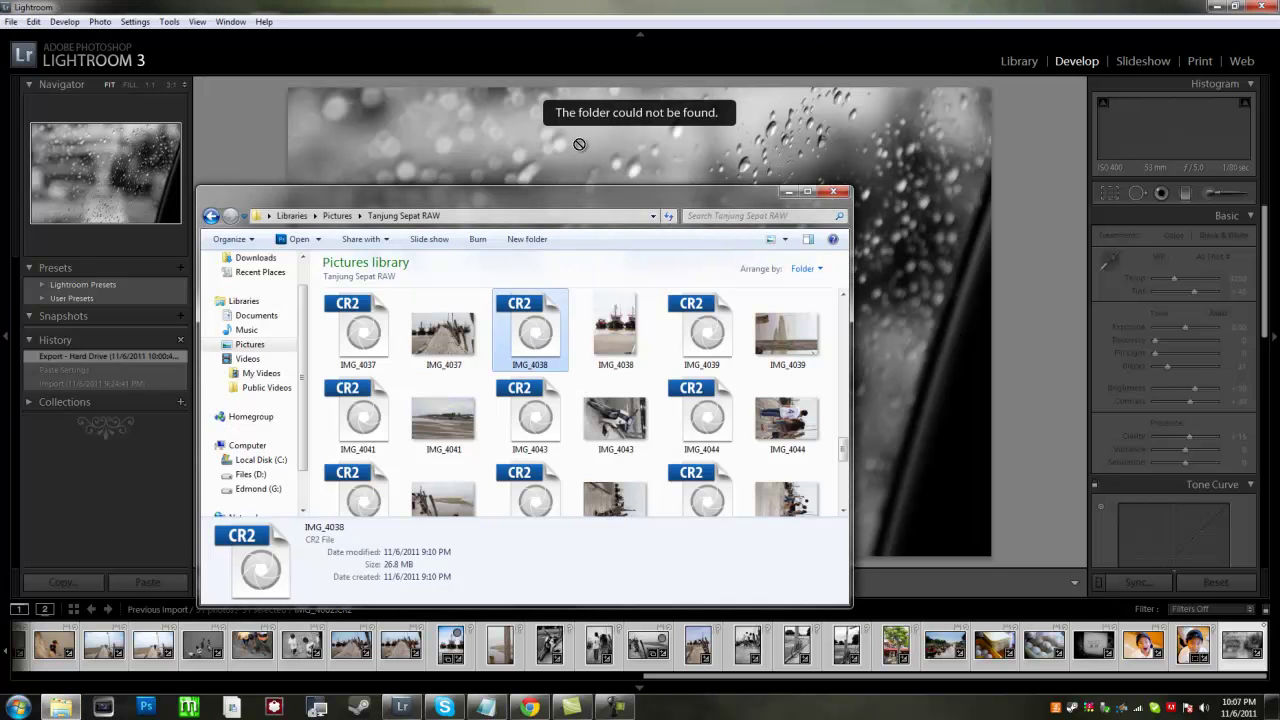
left_click(615, 328)
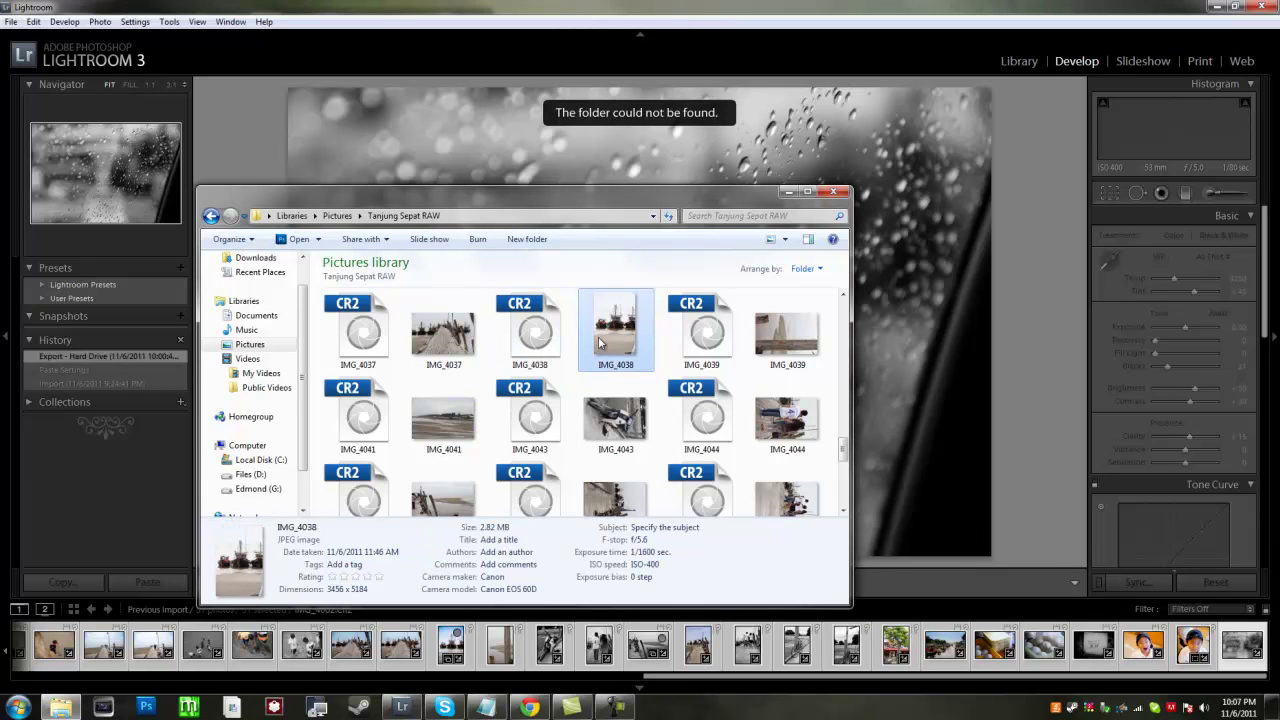
left_click(540, 333, "ctrl")
left_click_drag(540, 333, 546, 167)
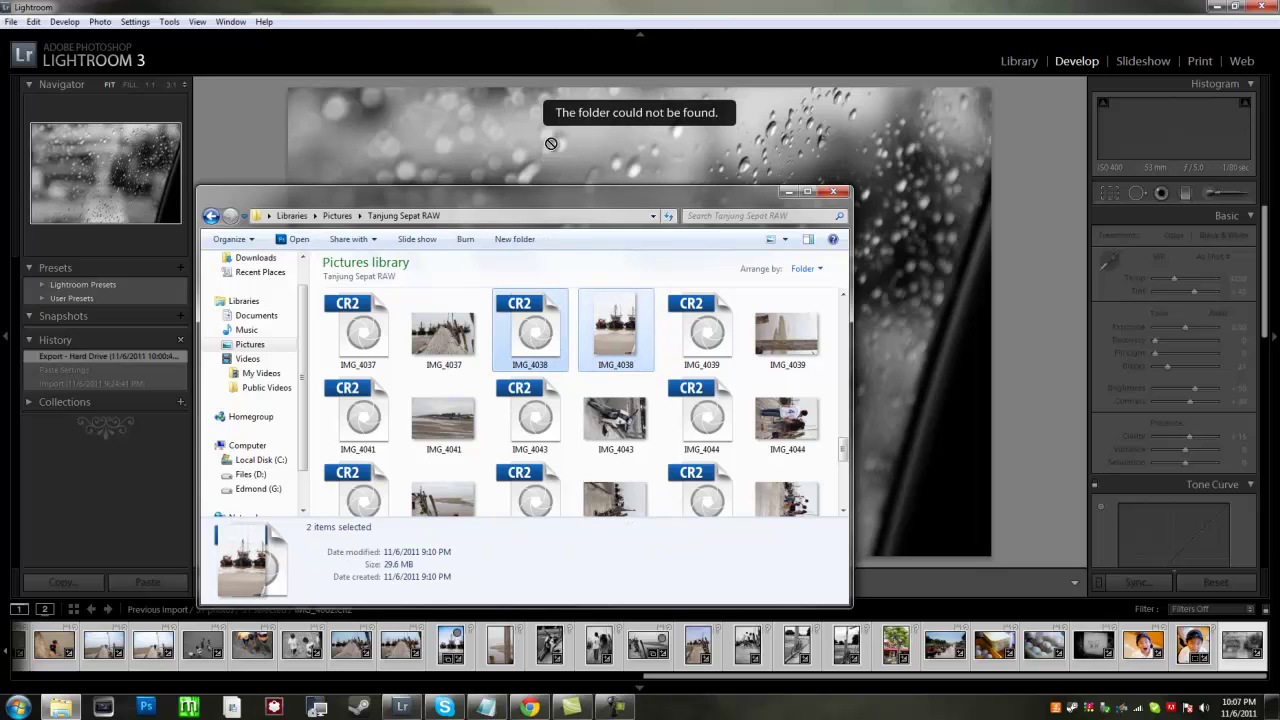
double_click(580, 6)
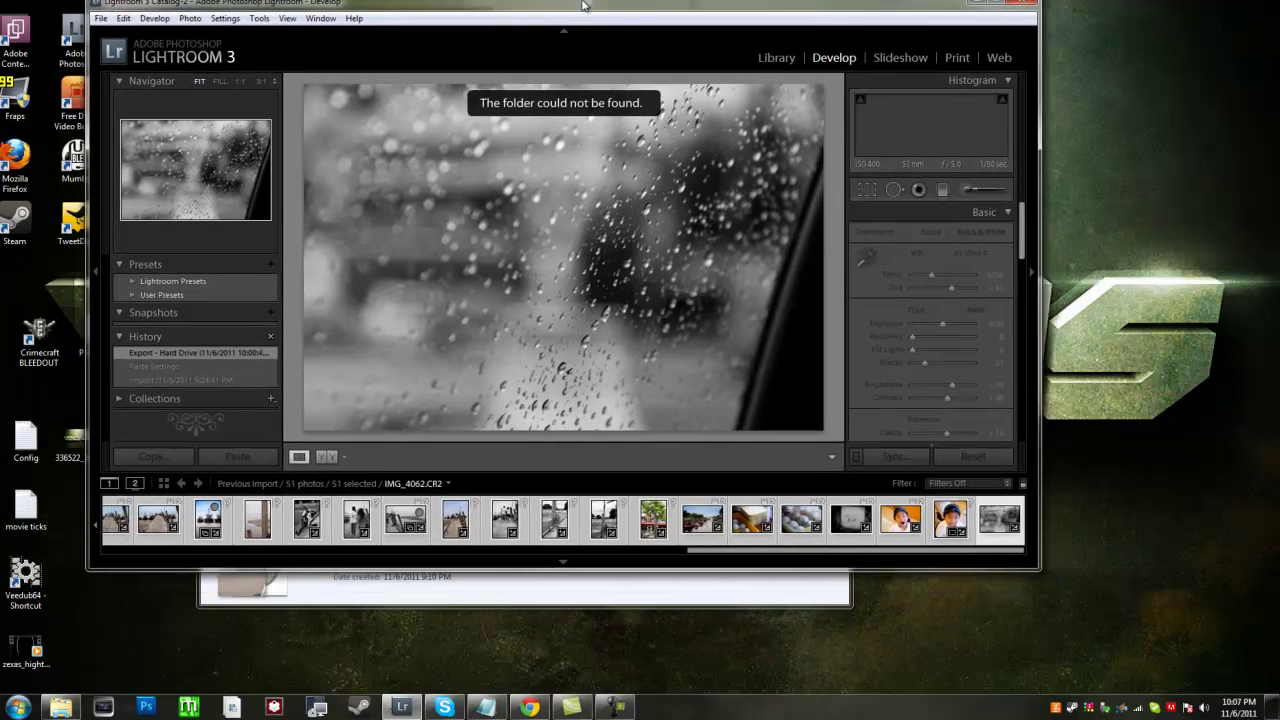
double_click(583, 6)
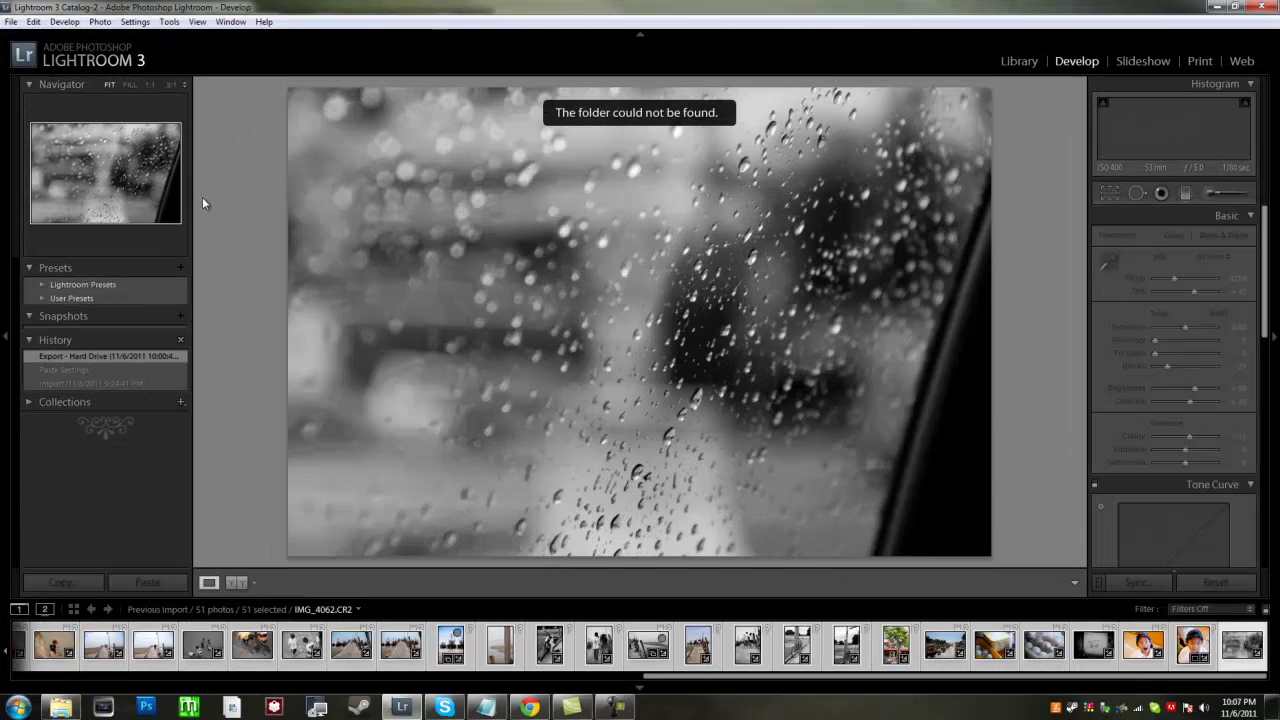
Step: Save a new catalog in the Tanjung Sepat RAW folder, skipping the old catalog's backup
left_click(10, 21)
key("Escape")
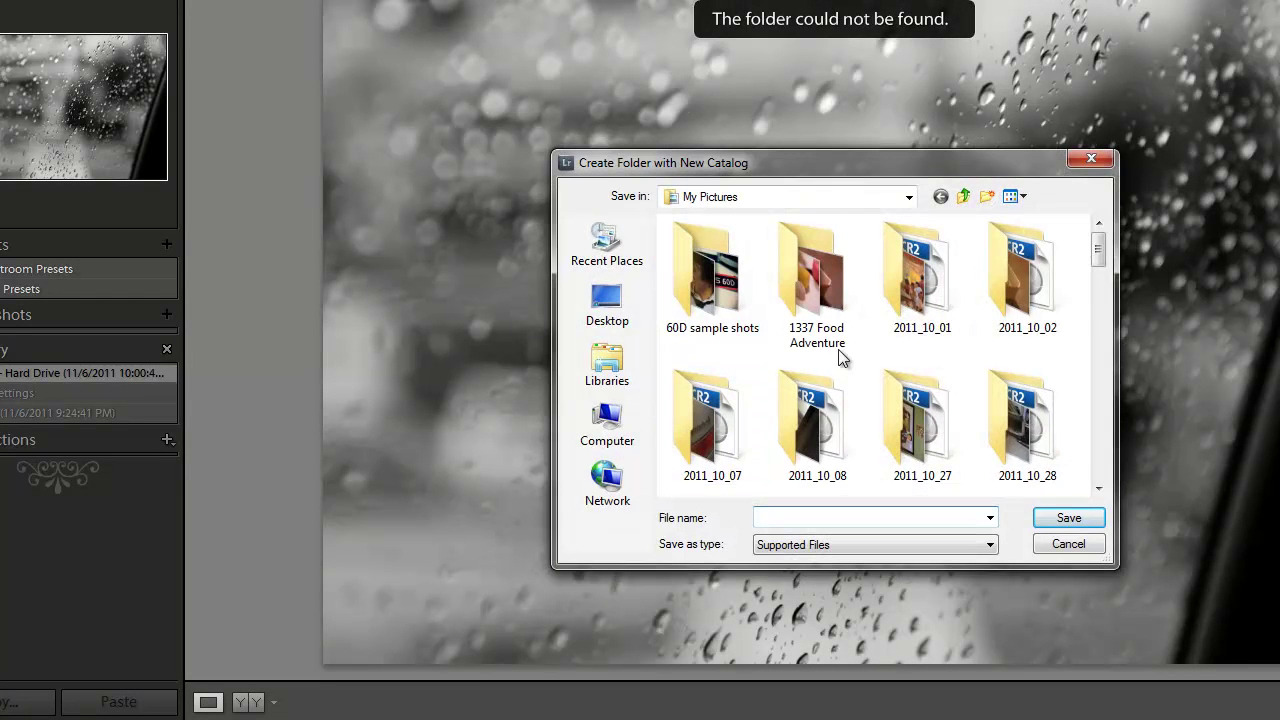
left_click_drag(1097, 252, 1067, 421)
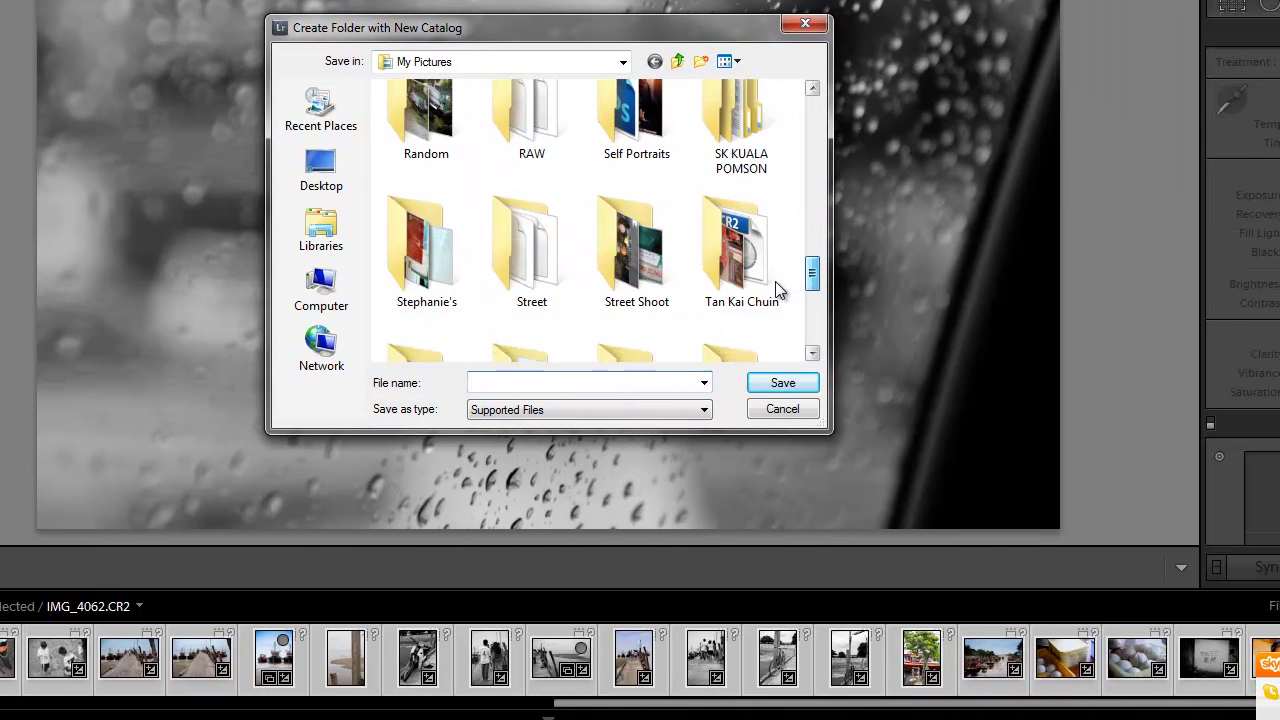
left_click_drag(779, 290, 771, 301)
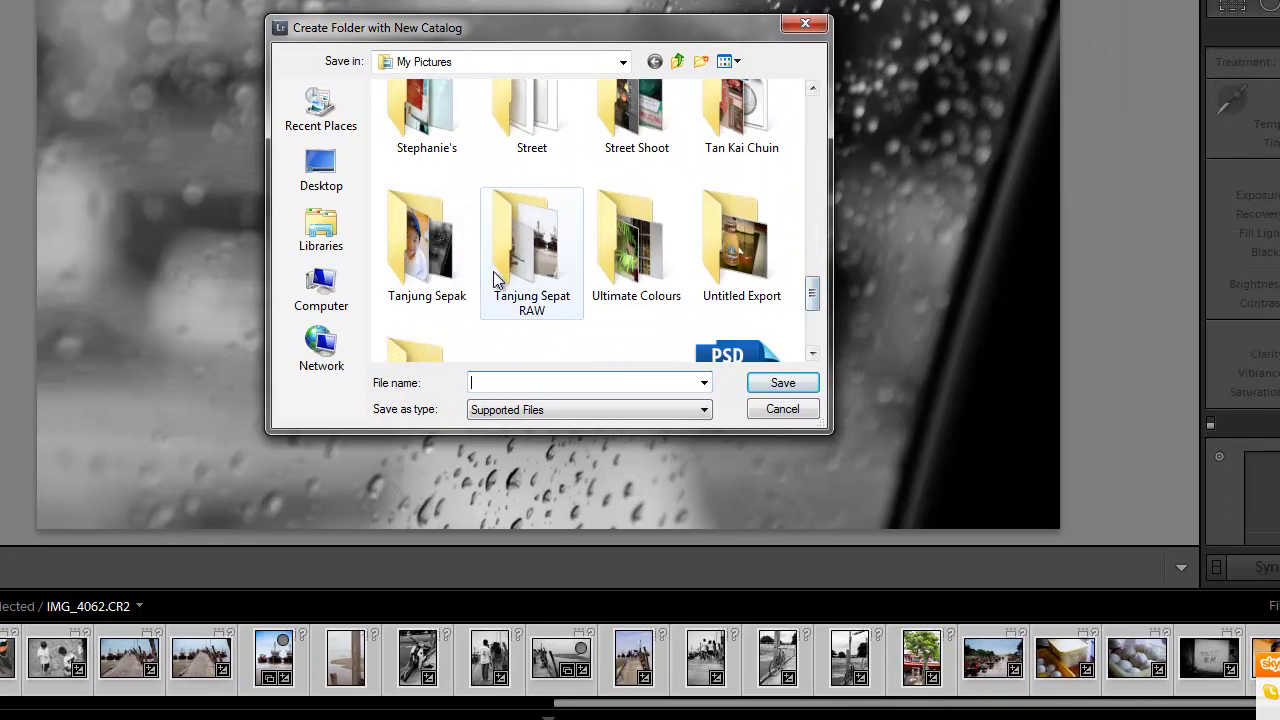
double_click(533, 286)
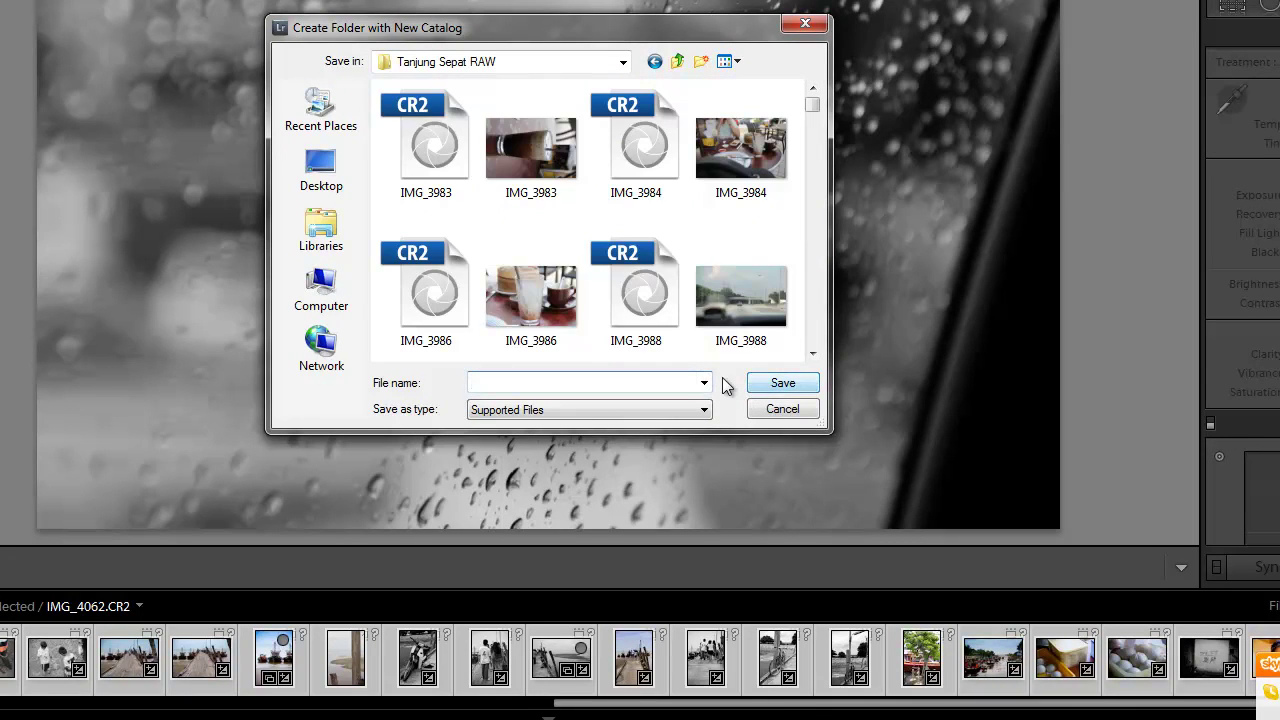
type("rt2")
left_click(783, 383)
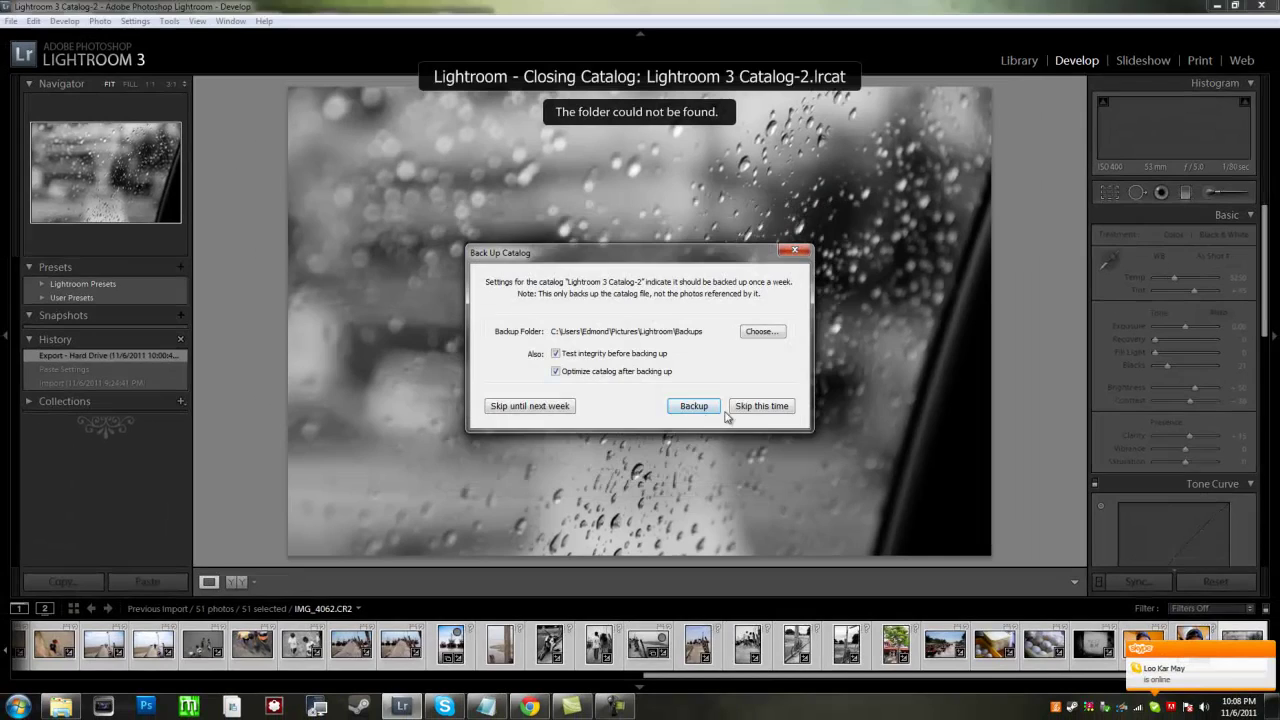
left_click(752, 408)
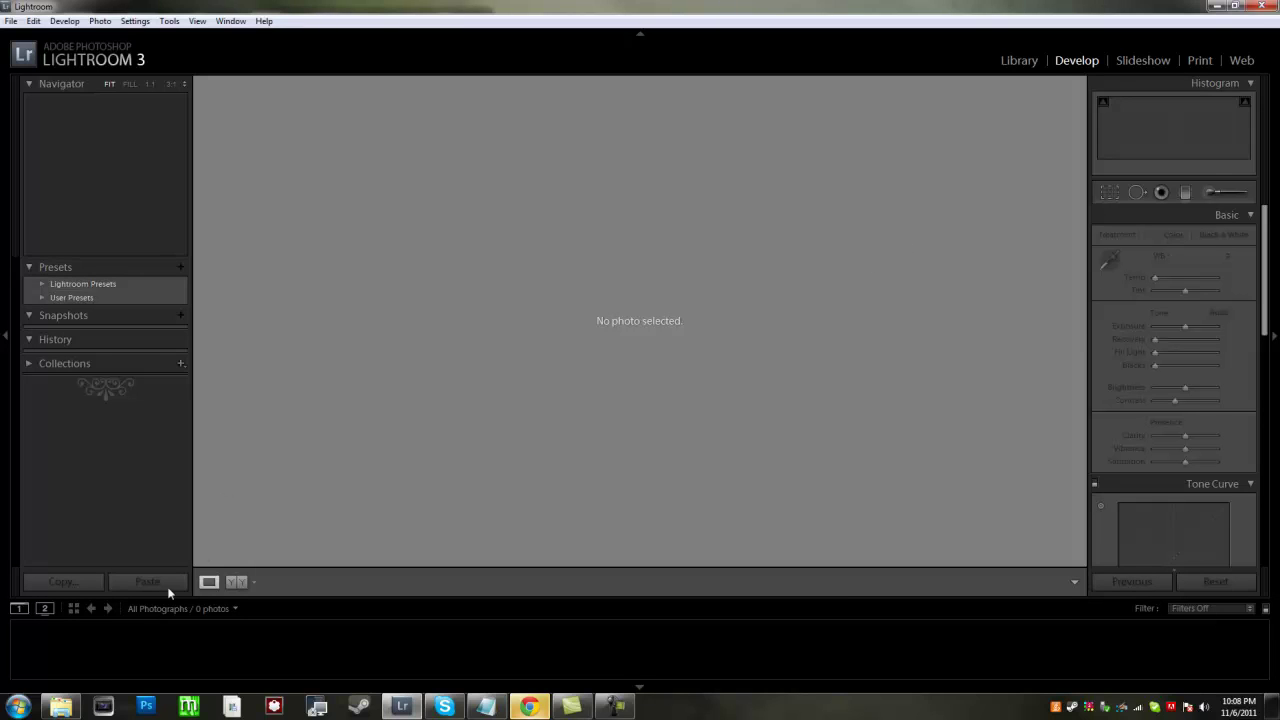
Step: Select the IMG_4038 raw and JPEG files and try dragging them into Lightroom
left_click(77, 713)
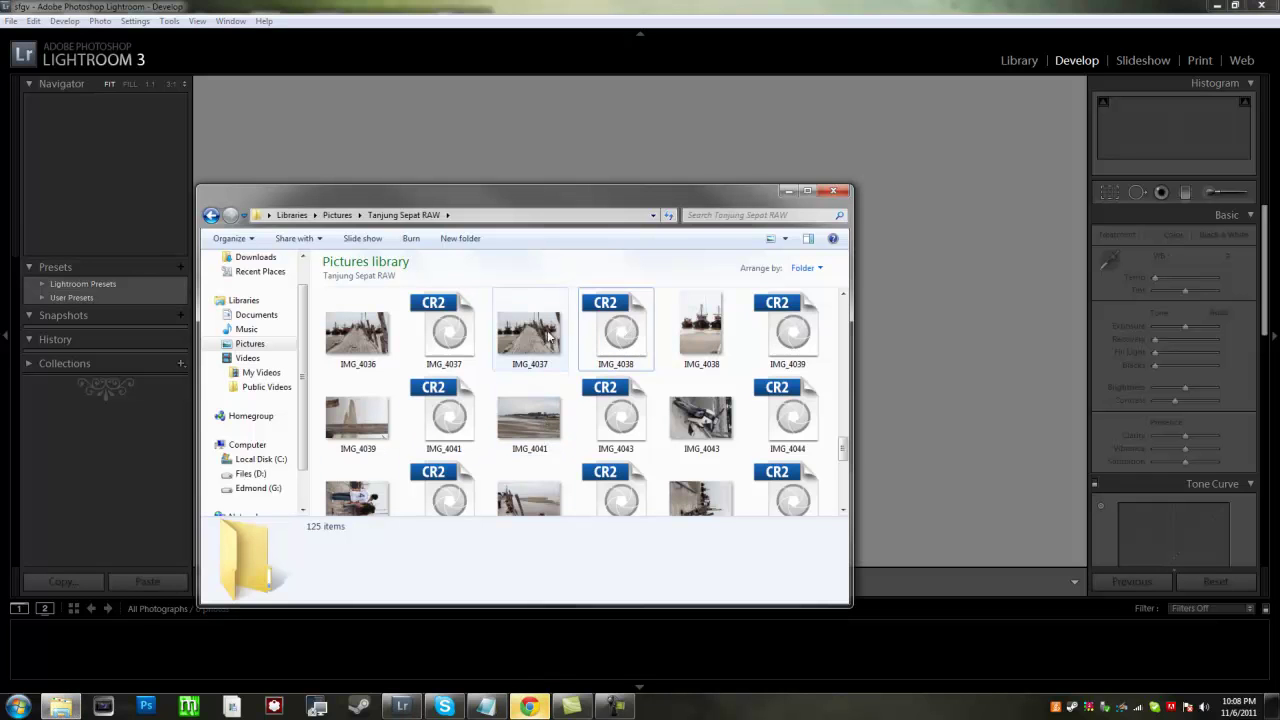
left_click(630, 338)
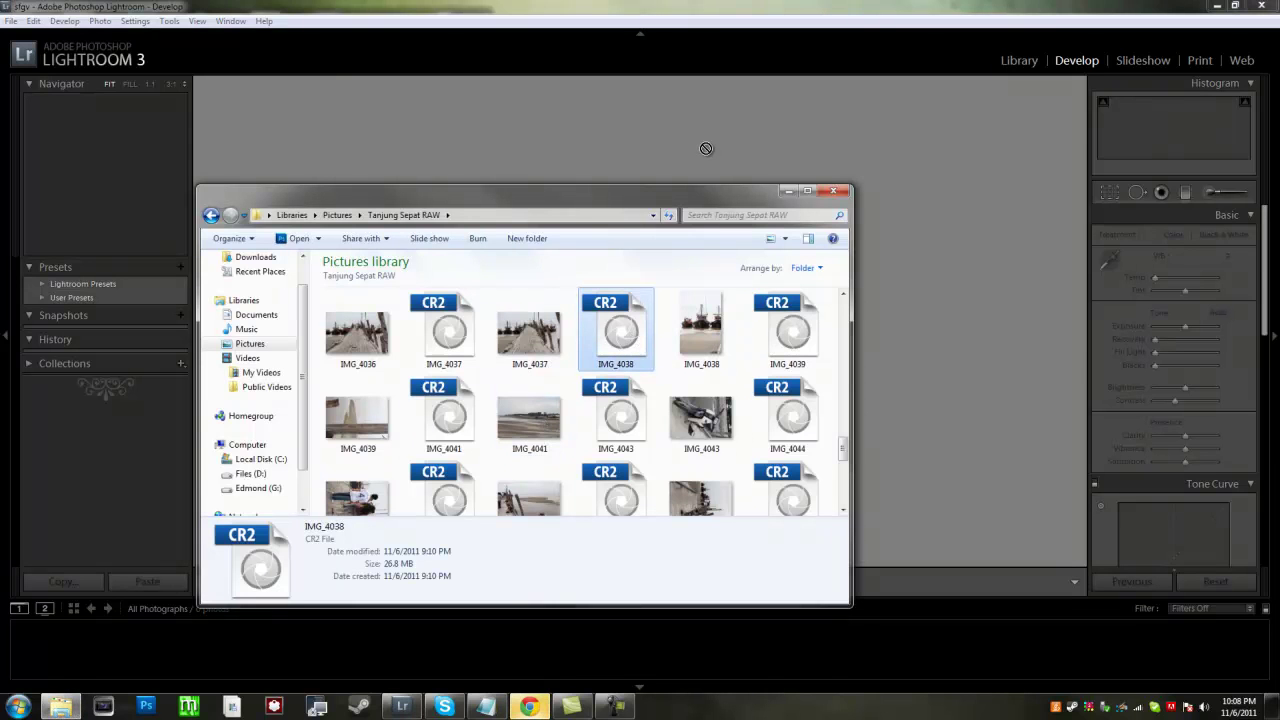
left_click_drag(625, 330, 623, 343)
left_click(701, 330, "ctrl")
left_click_drag(701, 330, 668, 141)
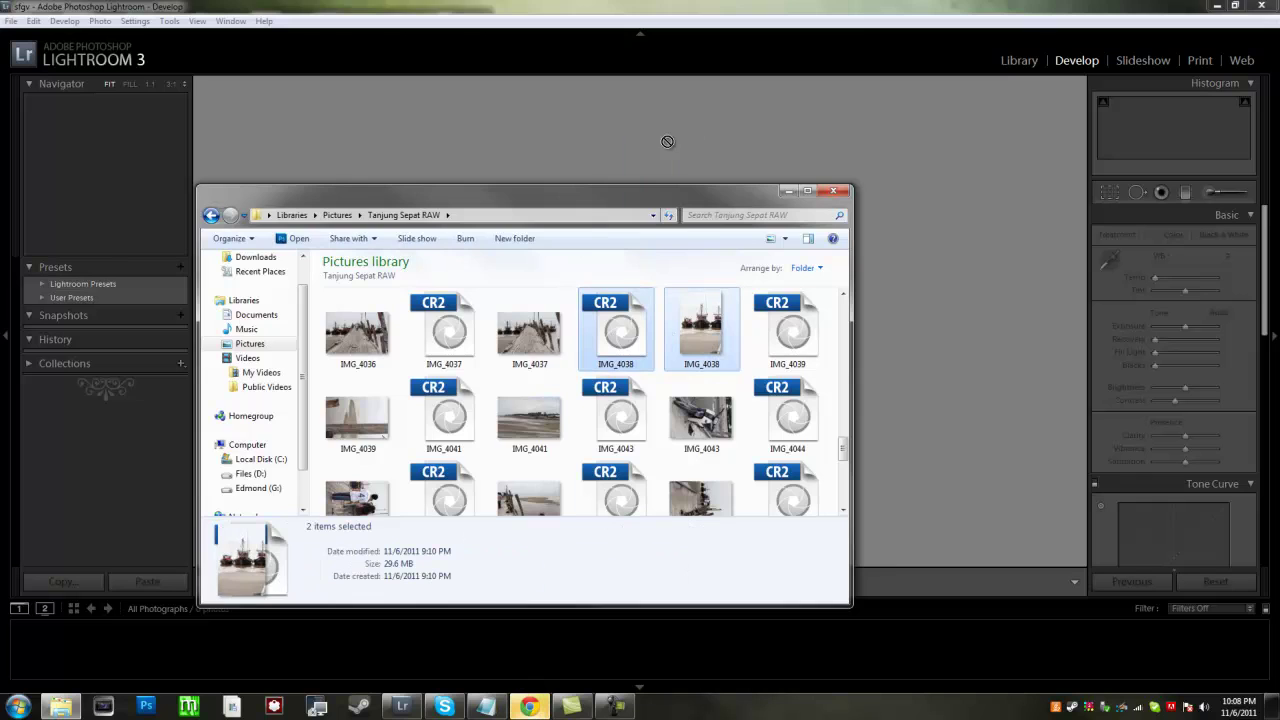
Step: Switch Lightroom to the Library module, showing the empty catalog's import prompt
left_click(510, 5)
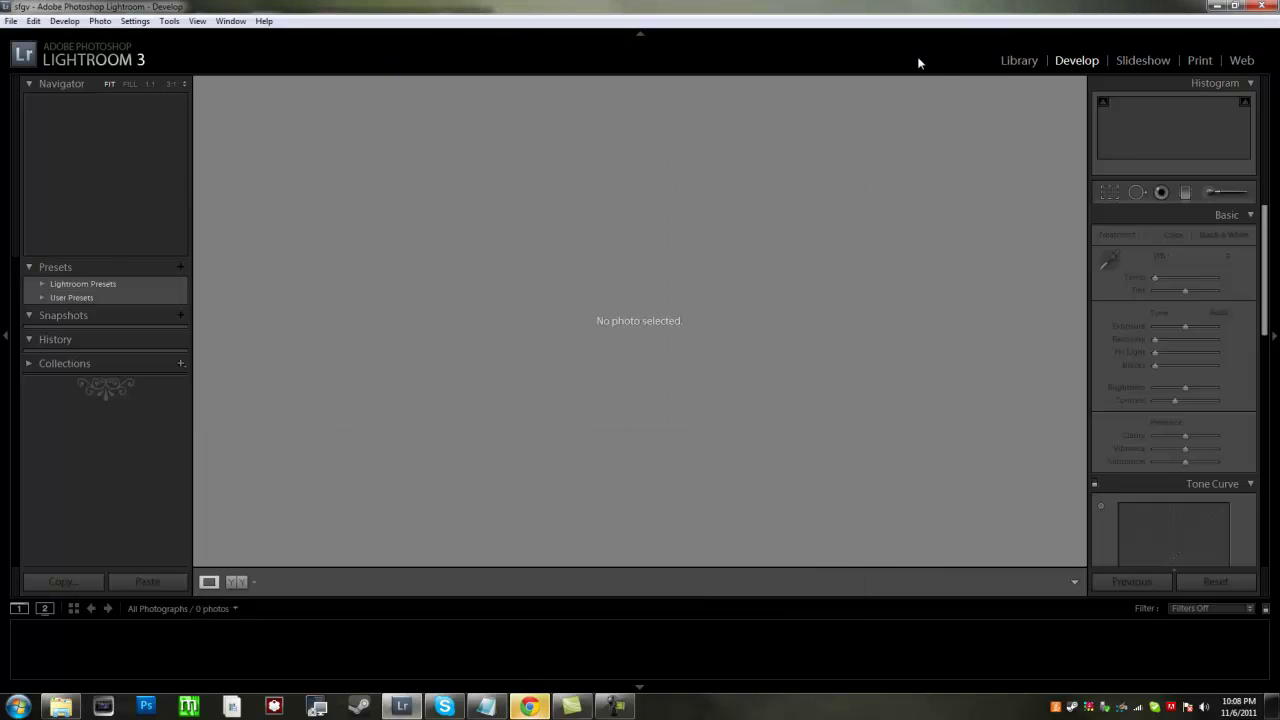
left_click(1018, 62)
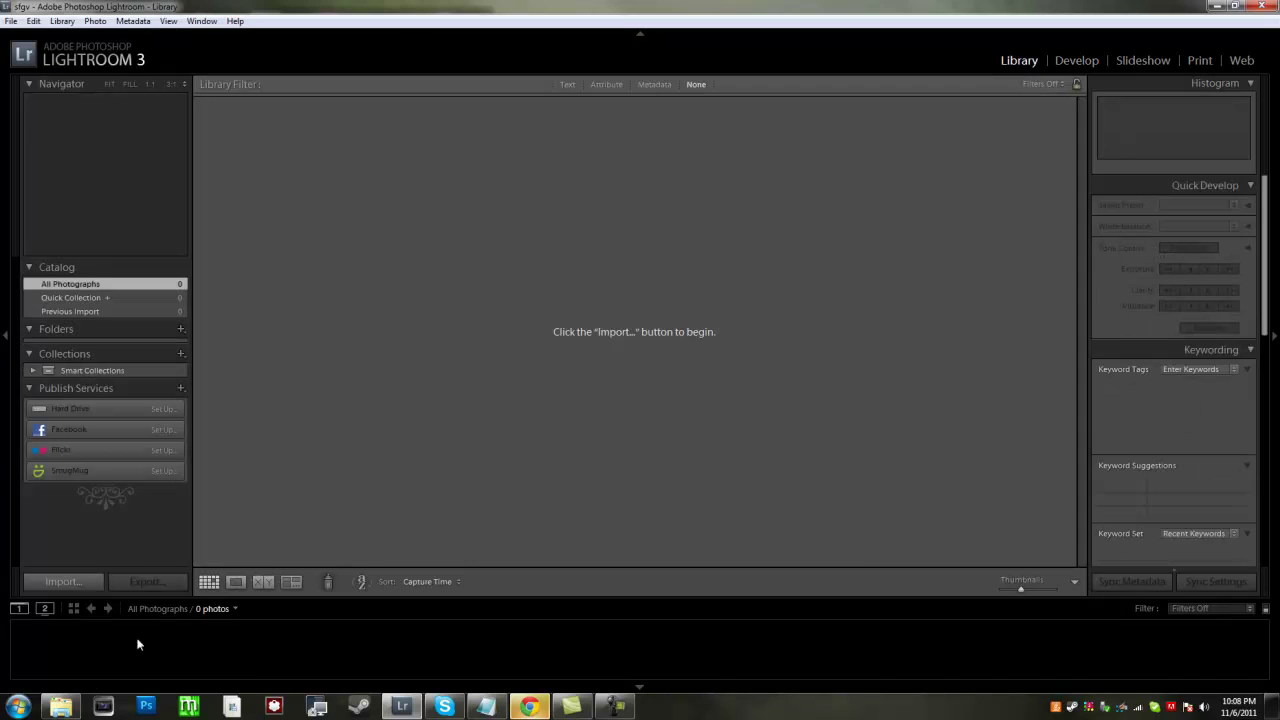
left_click(62, 705)
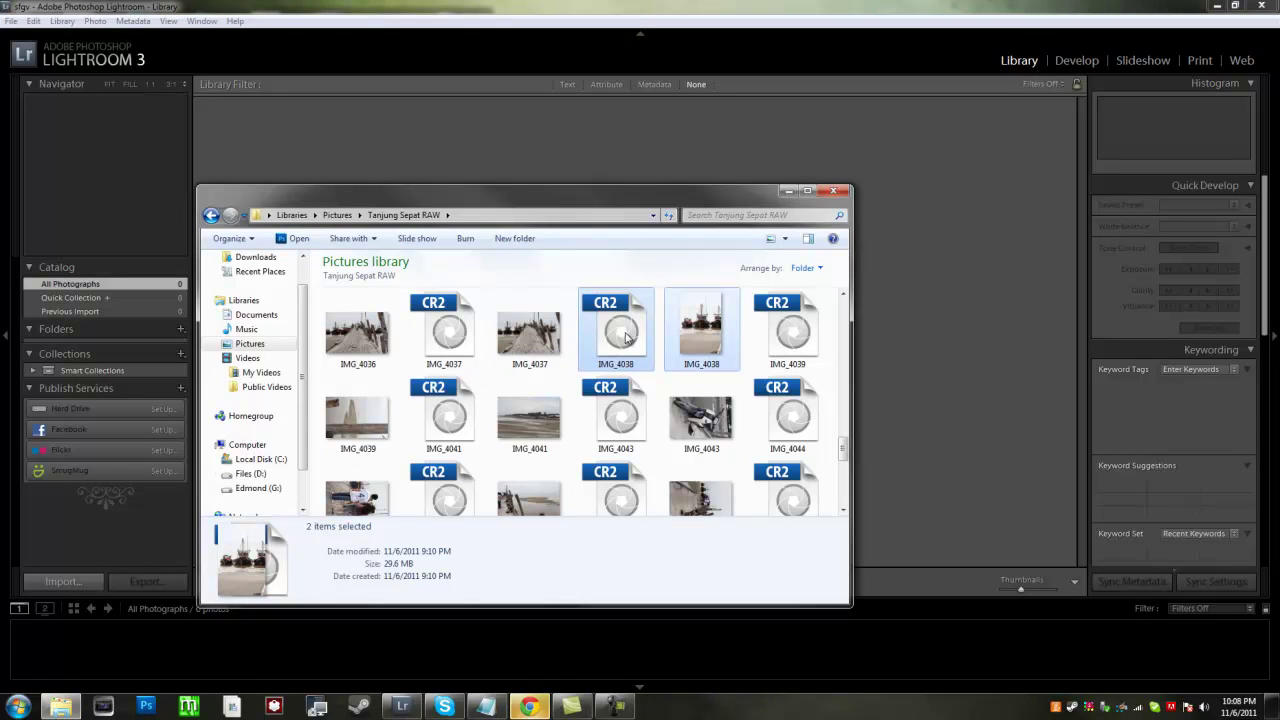
left_click(900, 222)
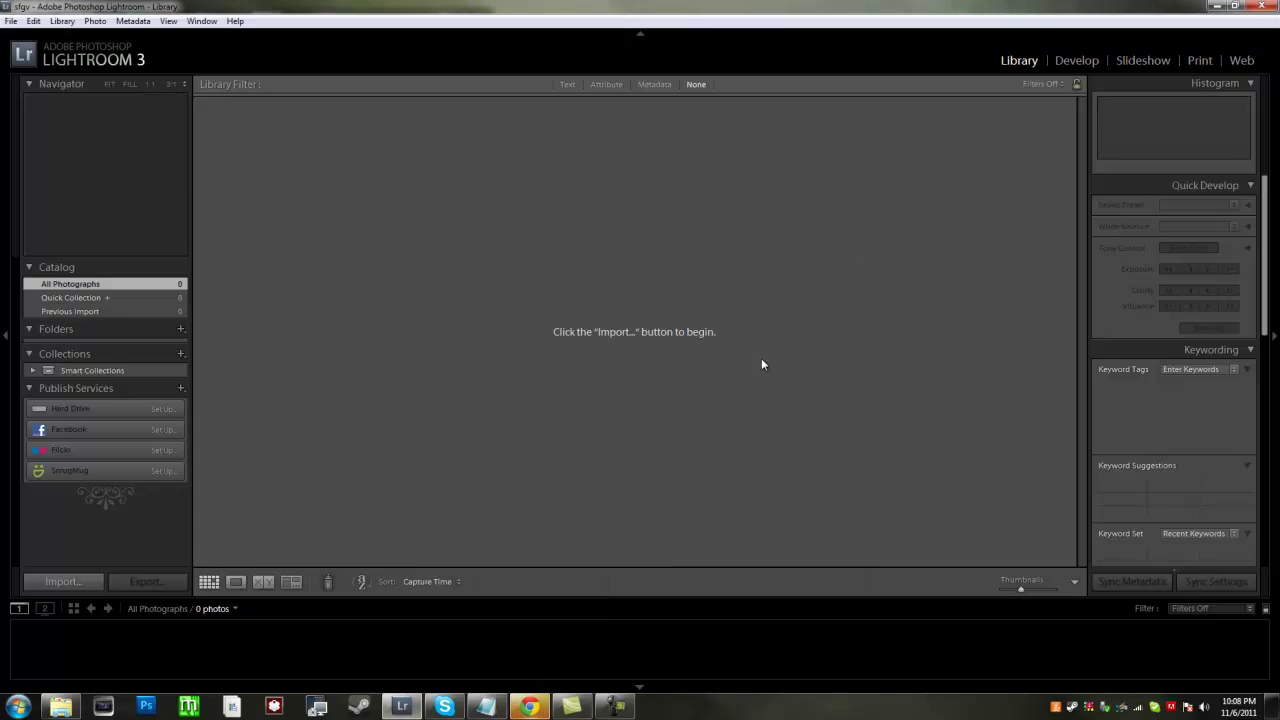
Step: Import the checked IMG_4038.CR2 boat photo using the Ctrl+Shift+I import window
key("ctrl+shift+i")
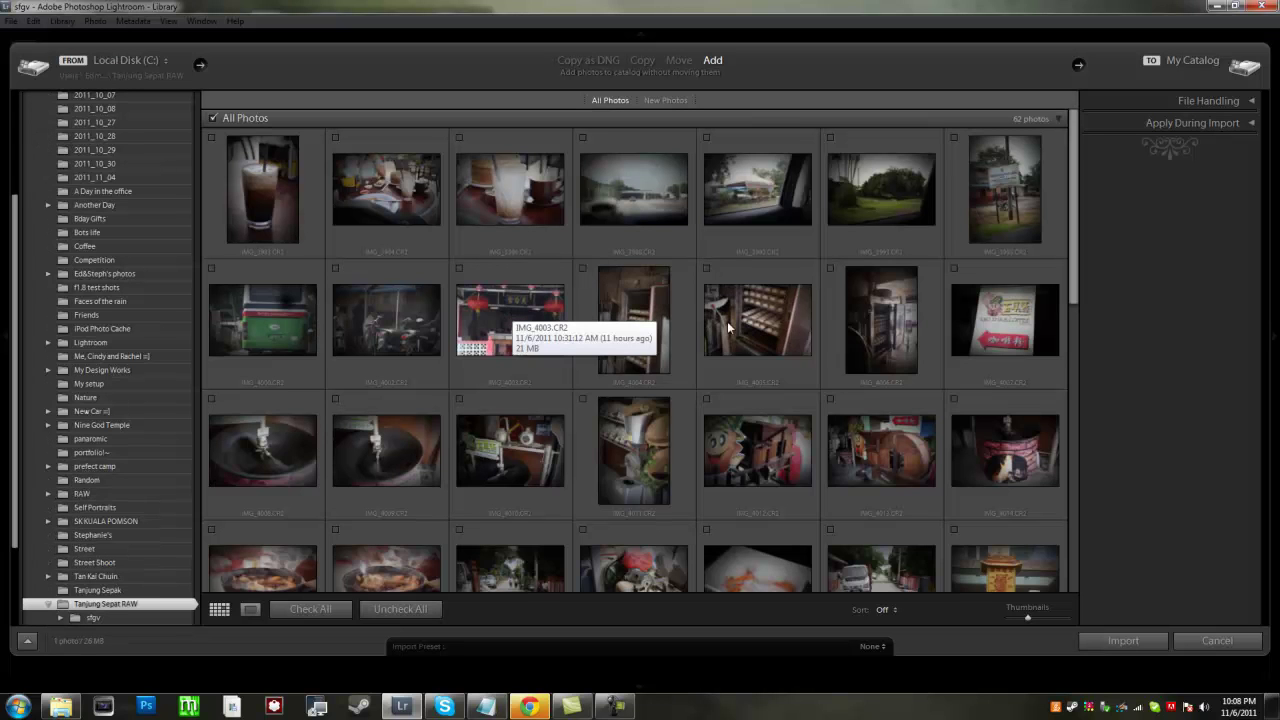
scroll(740, 315, "down", 10)
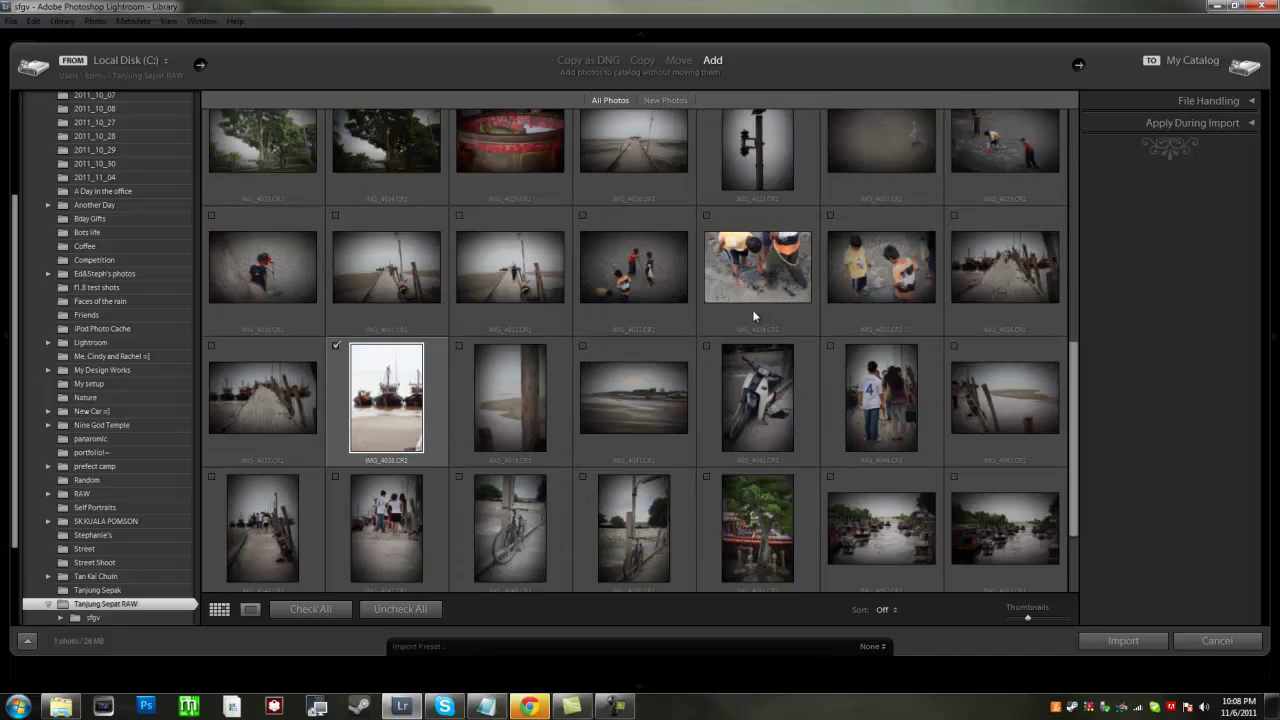
scroll(754, 316, "down", 2)
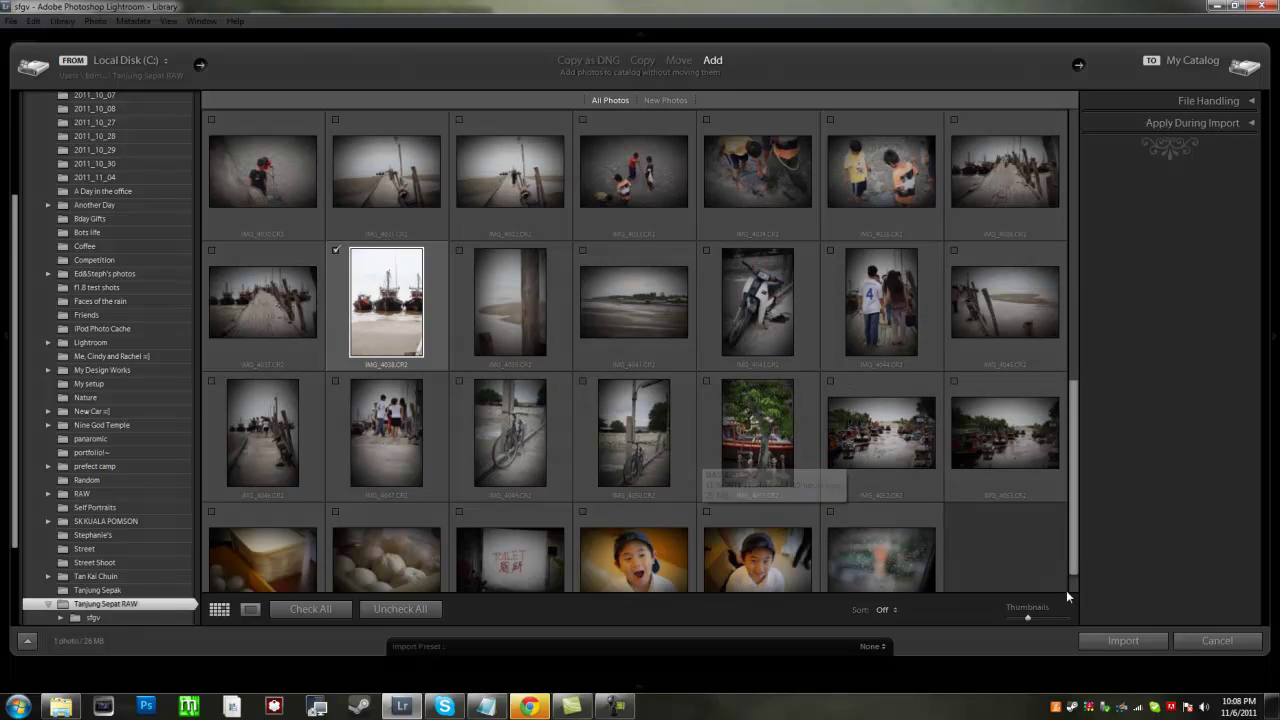
left_click(1117, 643)
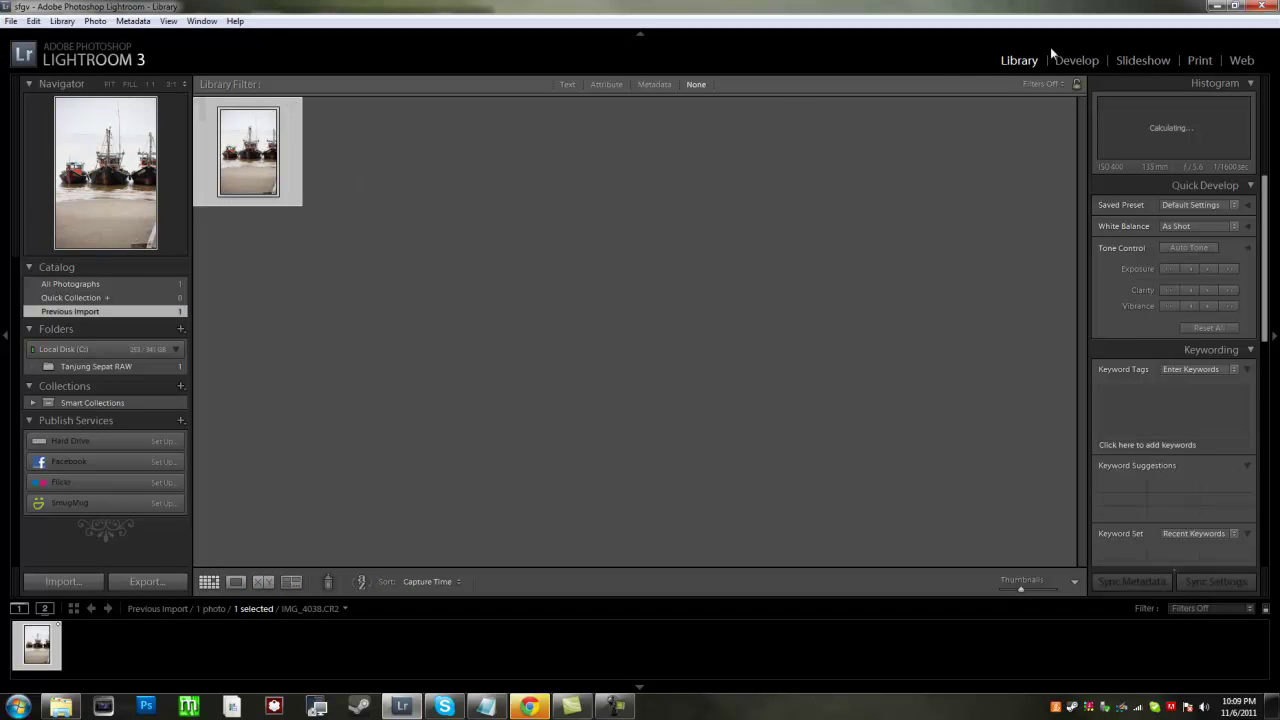
Step: Open IMG_4038.CR2 in the Develop module and pick the Graduated Filter tool
left_click(1077, 60)
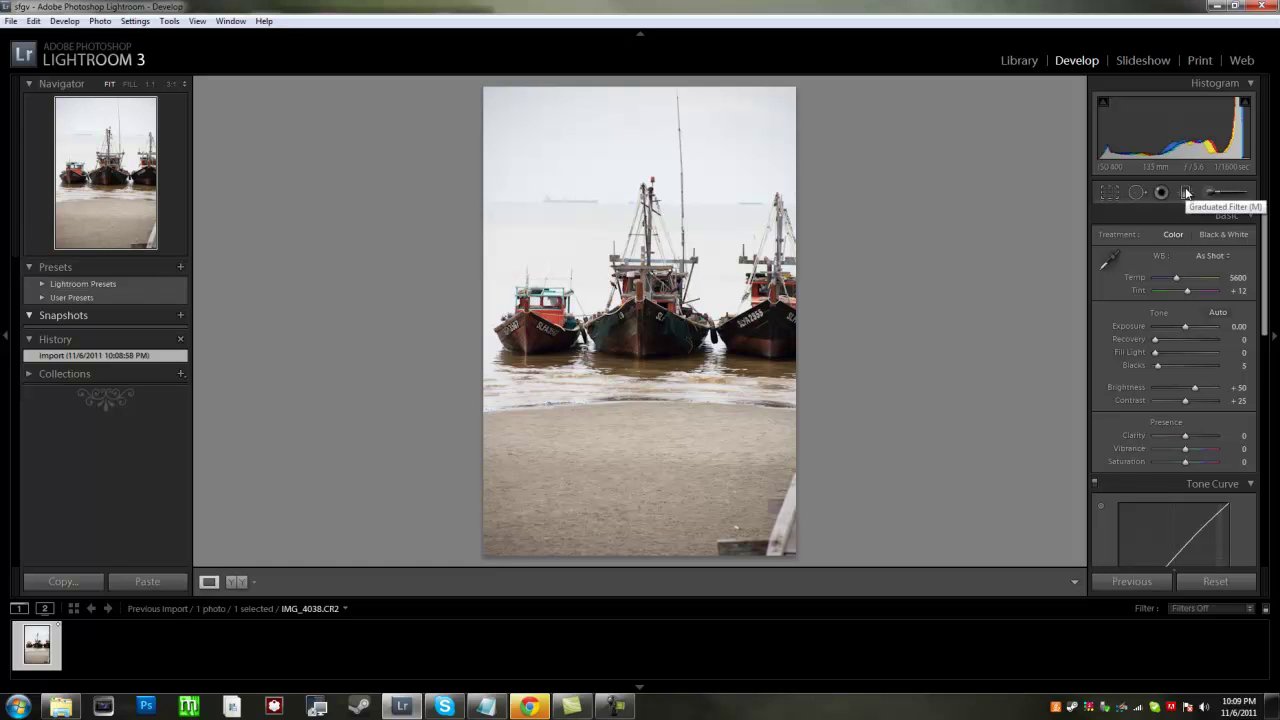
left_click(1186, 192)
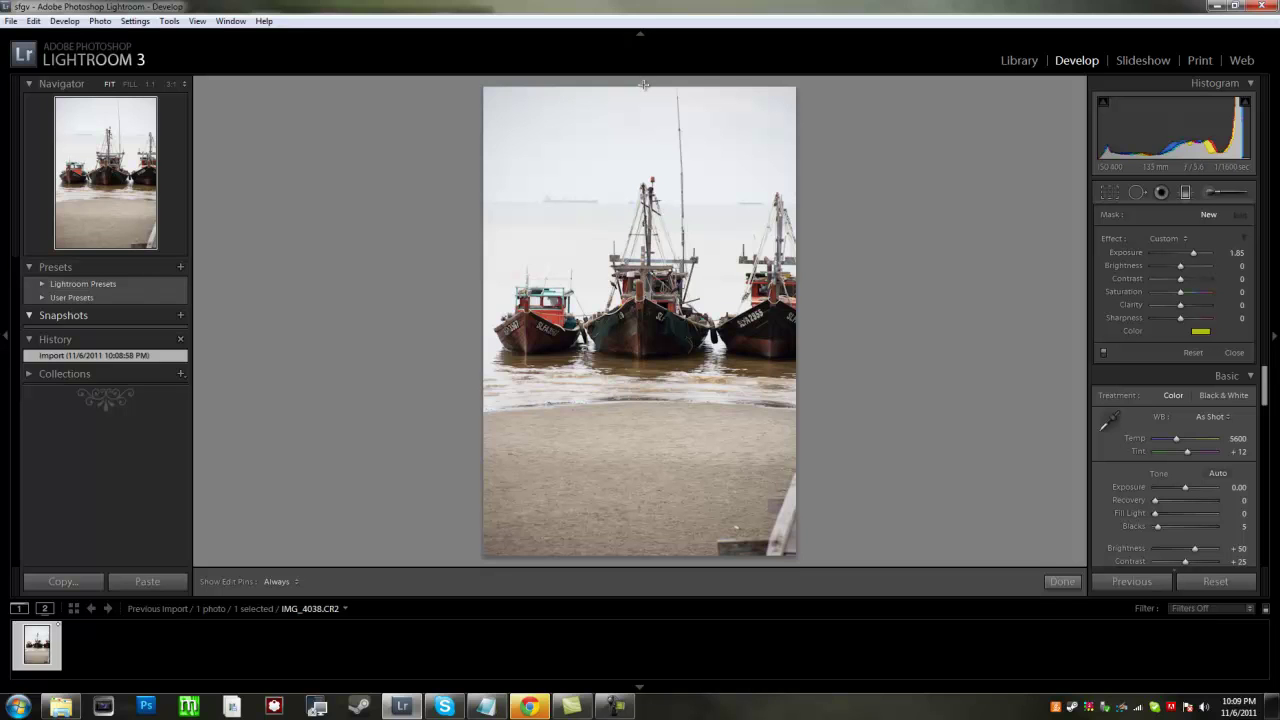
Step: Drag a graduated filter down over the sky and lower its exposure to -0.39 and brightness to -44
left_click_drag(643, 92, 640, 260)
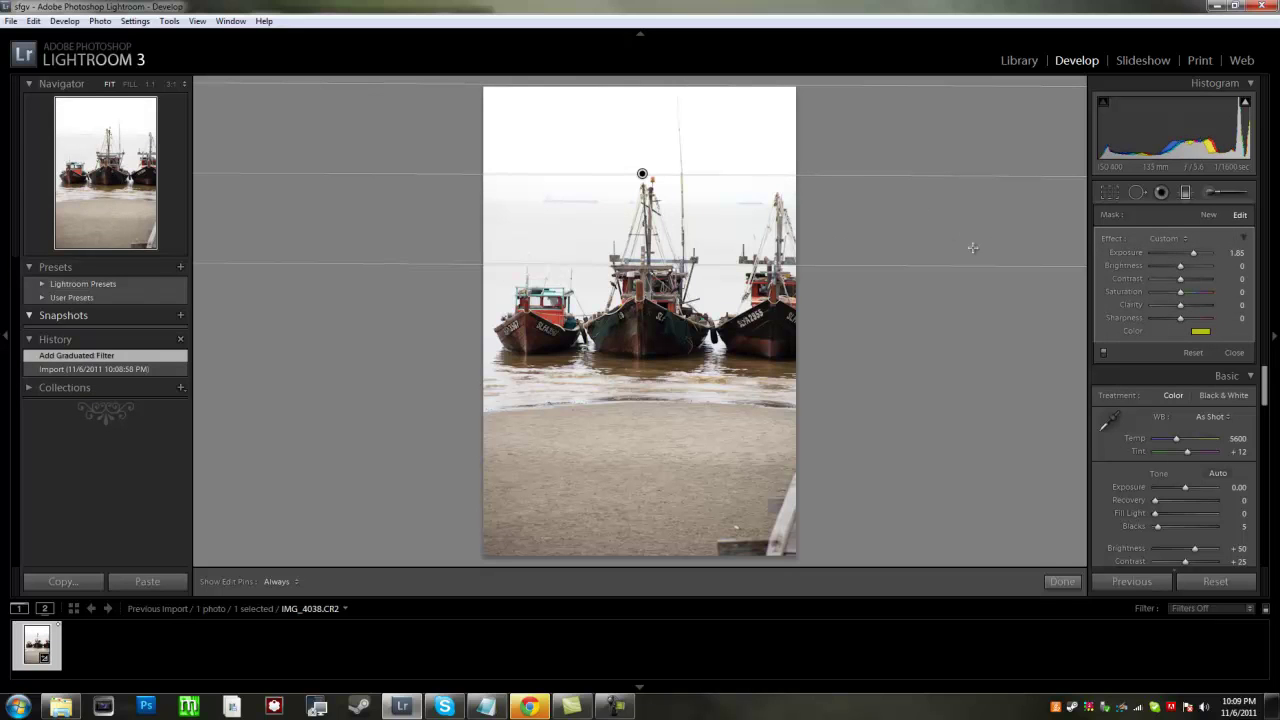
left_click(1198, 334)
left_click(1198, 334)
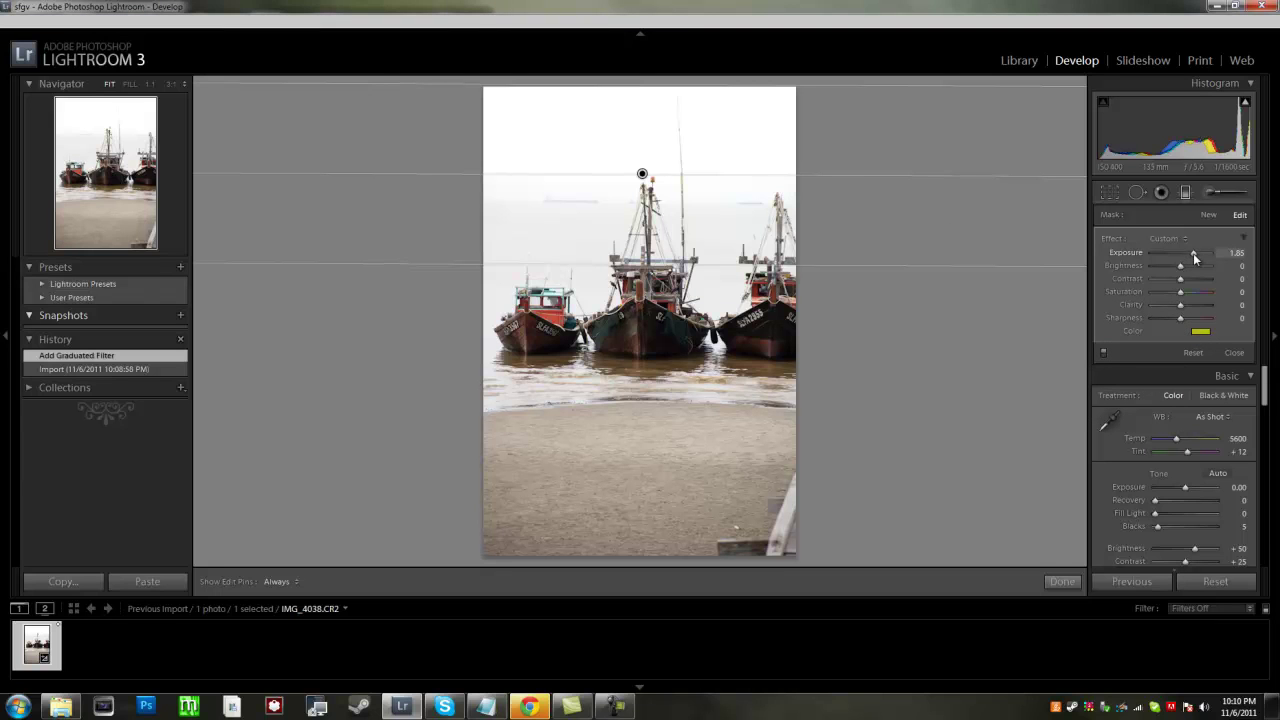
left_click_drag(1193, 253, 1173, 262)
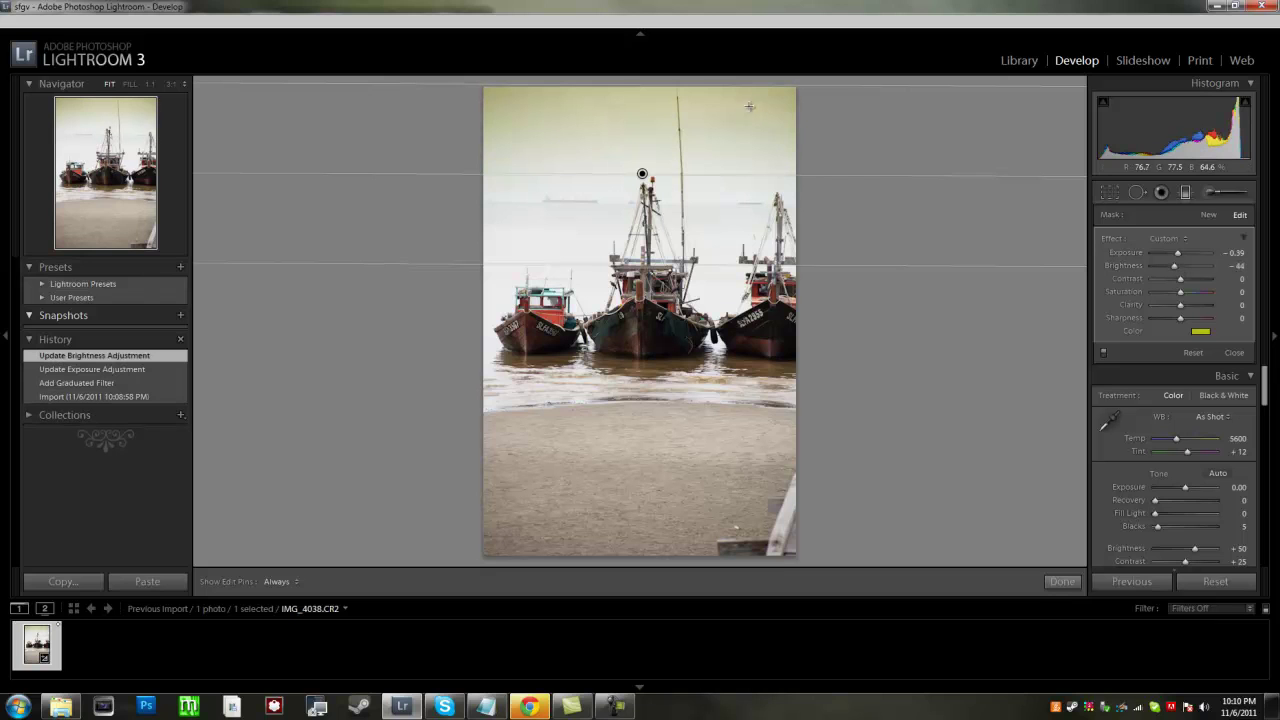
Step: Undo the sky filter's darkening and reset it to 0.00 exposure and -59 brightness
left_click(818, 120)
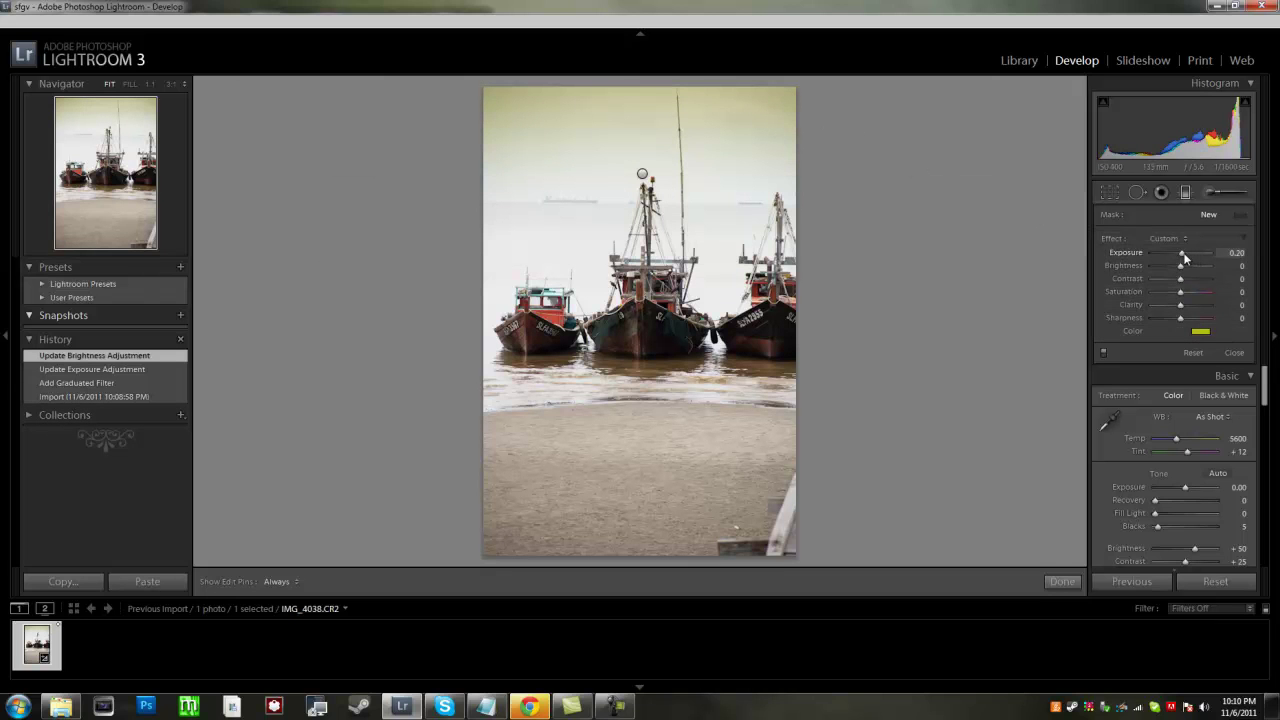
key("ctrl+z")
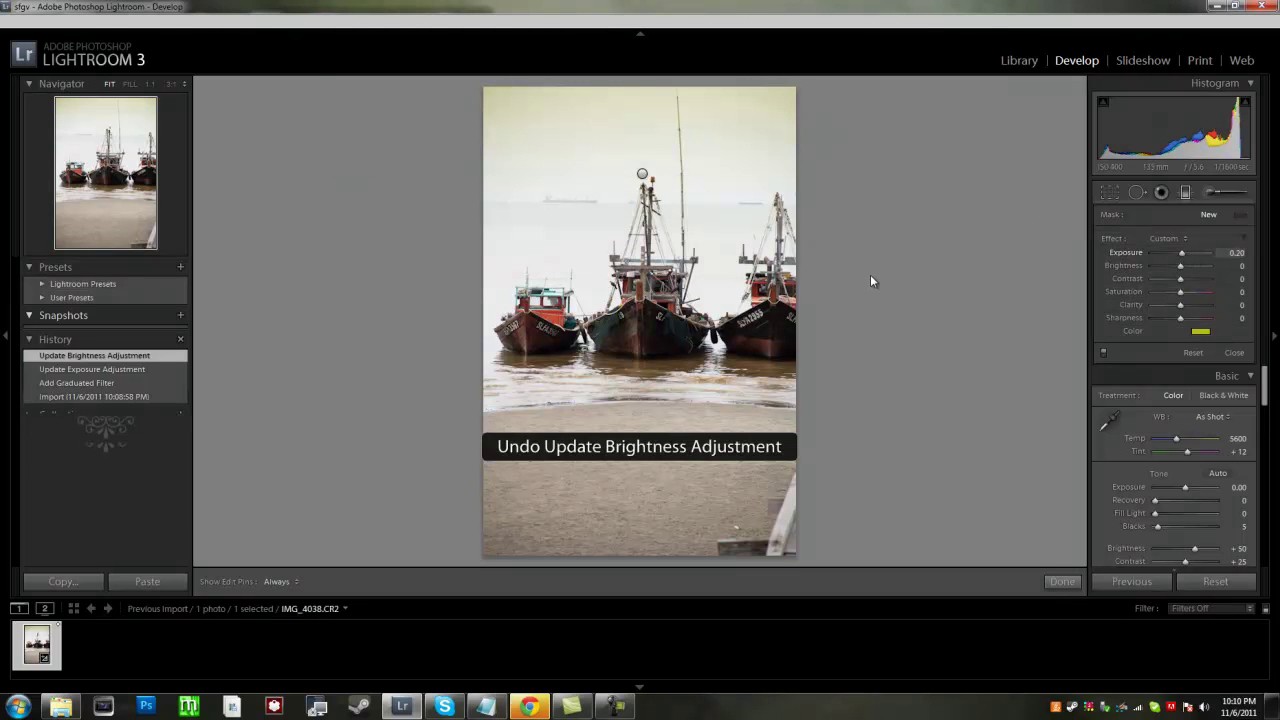
key("ctrl+z")
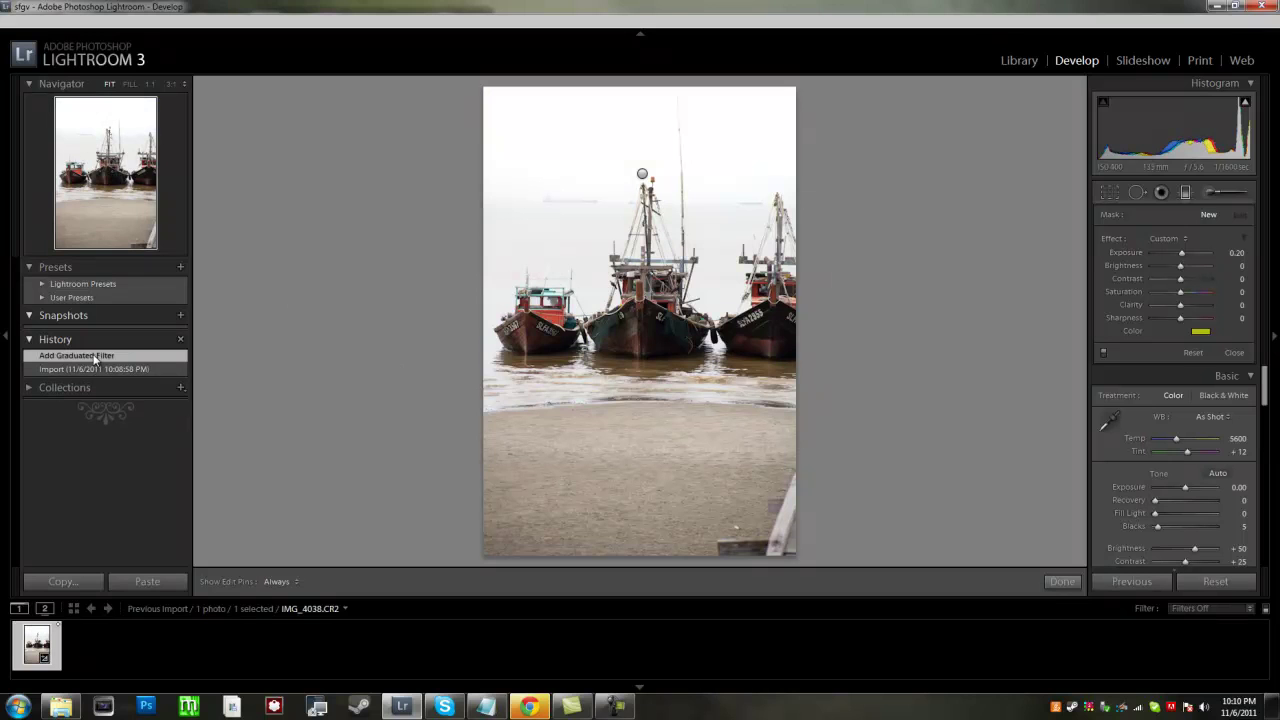
left_click_drag(1181, 253, 1178, 258)
left_click(642, 174)
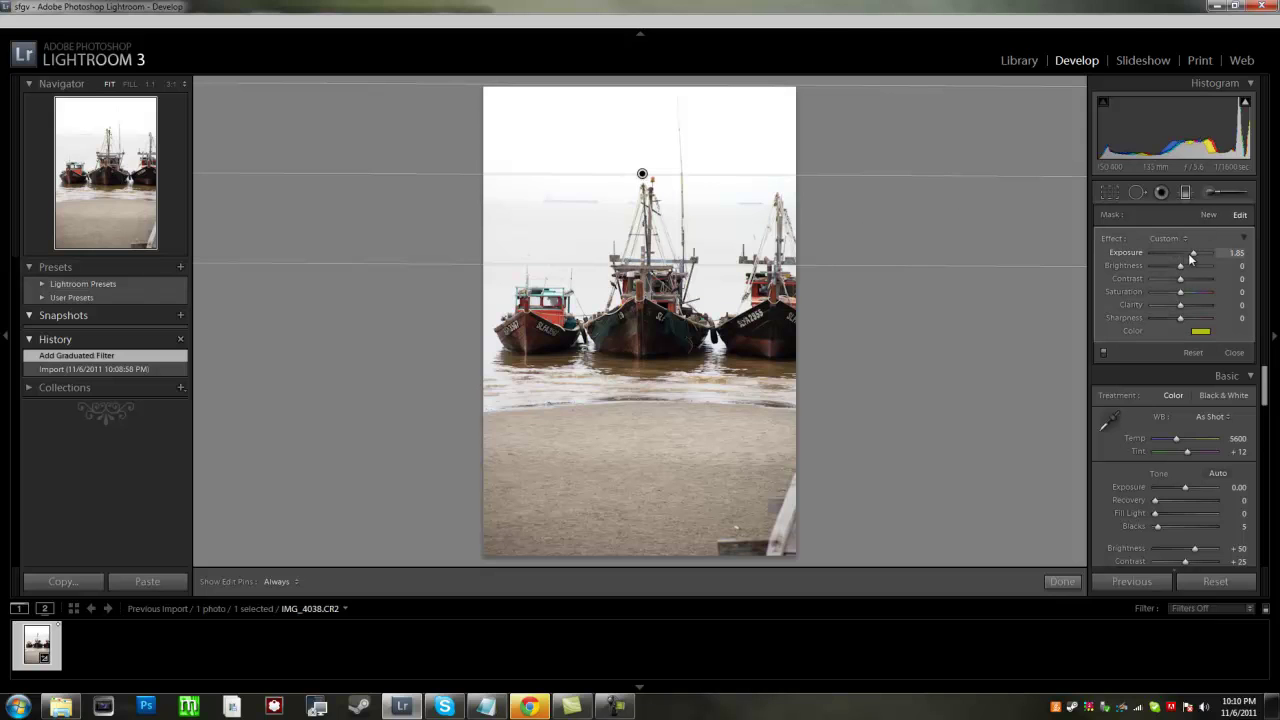
left_click_drag(1189, 259, 1169, 266)
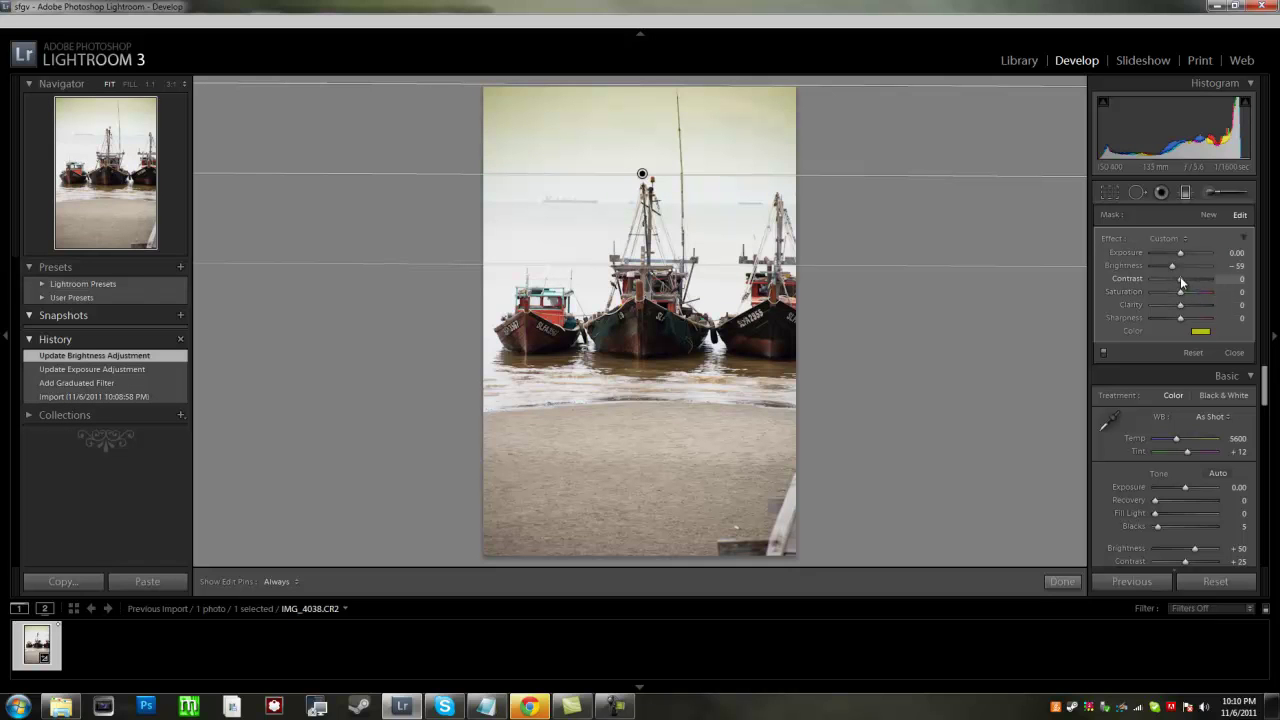
Step: Set the sky filter to contrast 37 and brightness -117, then drag it down to the horizon
mouse_move(1180, 278)
left_mouse_down()
mouse_move(1206, 293)
mouse_move(1192, 295)
left_mouse_up()
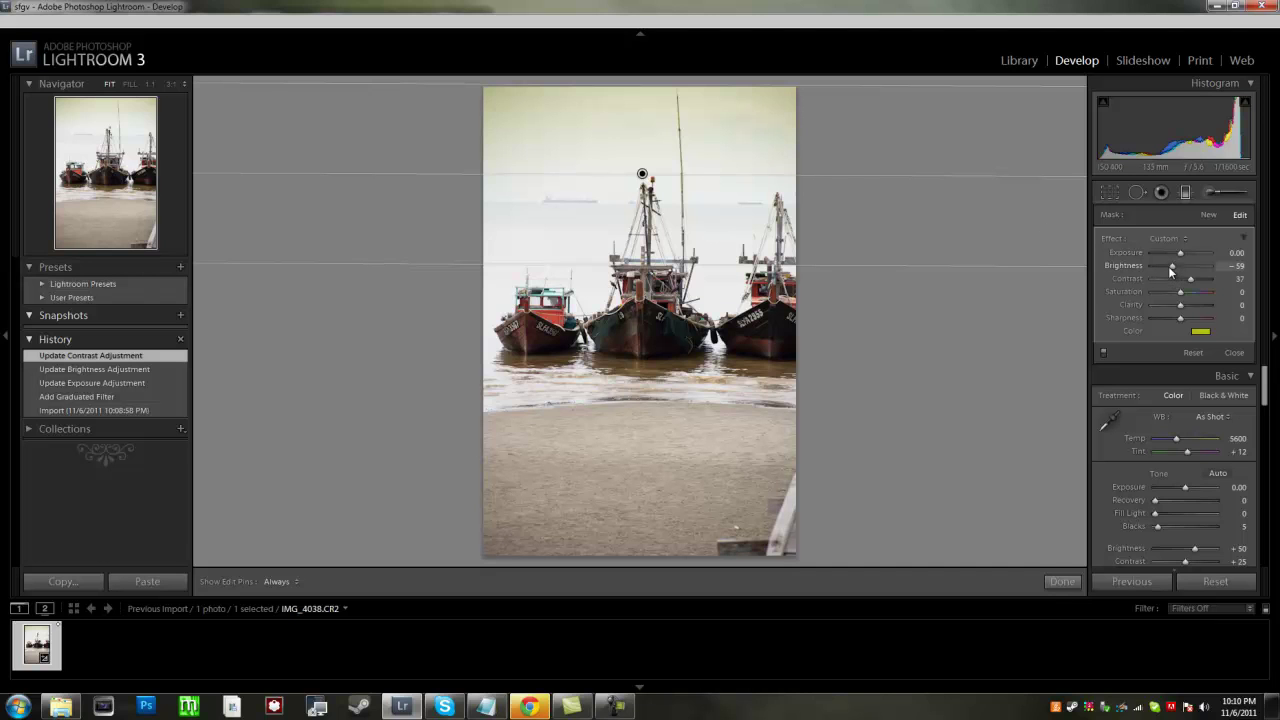
left_click_drag(1168, 270, 1162, 267)
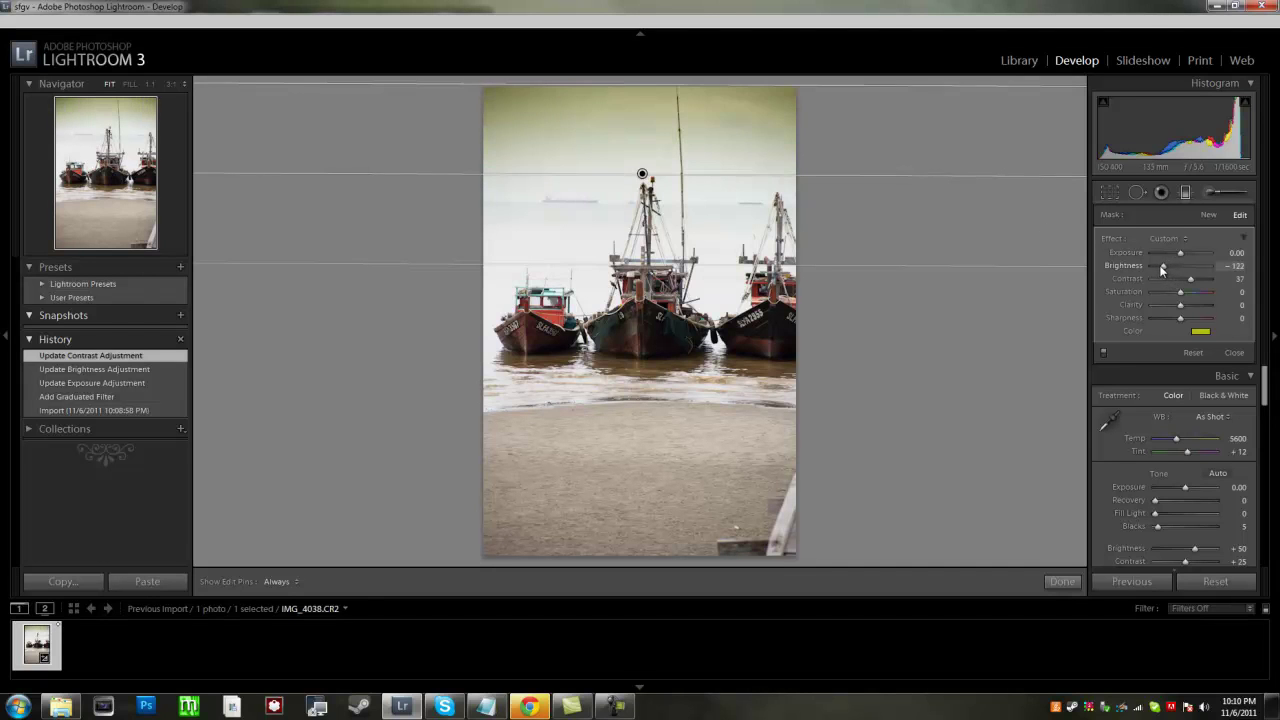
left_click_drag(1160, 265, 1160, 265)
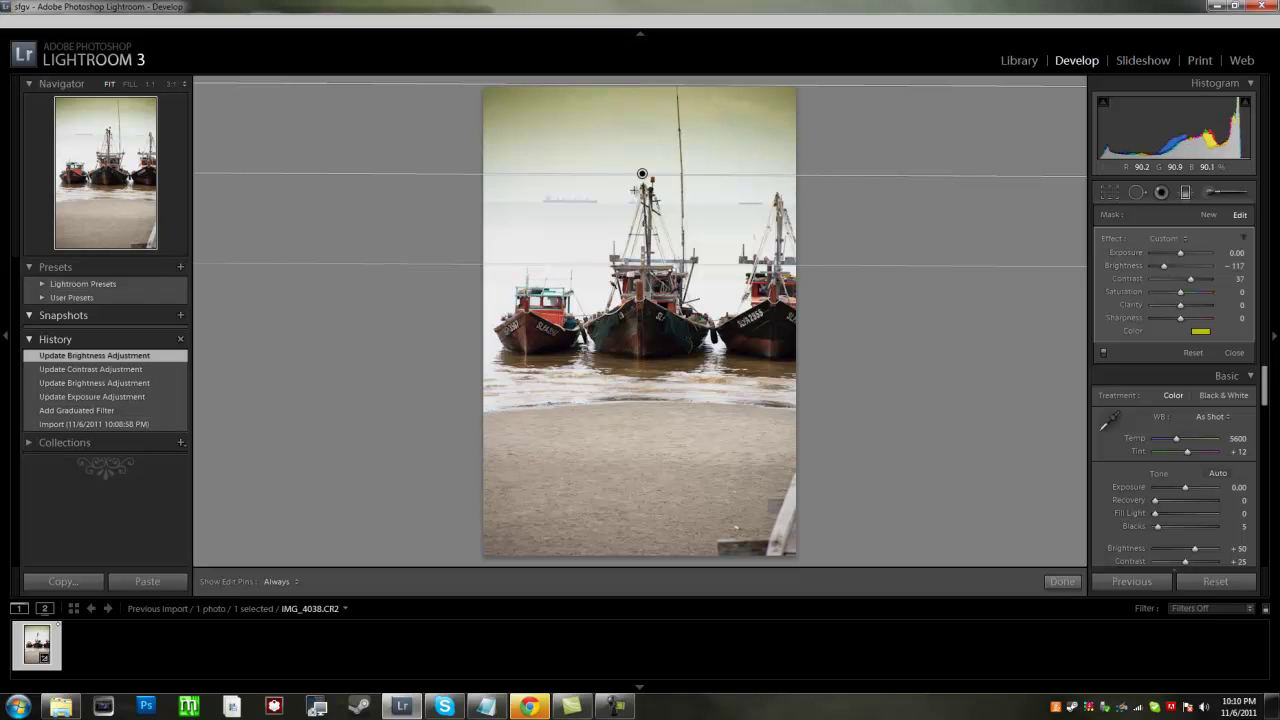
left_click_drag(648, 266, 634, 320)
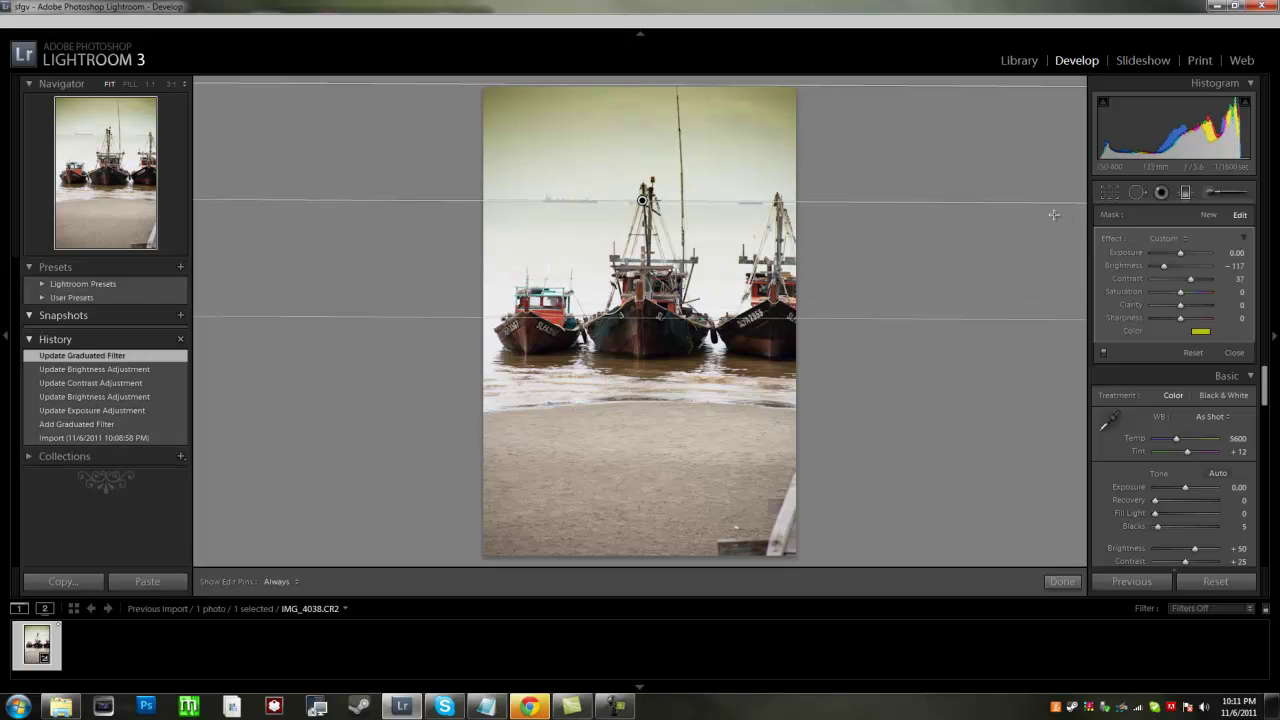
Step: Lower the sky filter's exposure to -0.29 and raise its sharpness to 34
left_click_drag(1180, 253, 1183, 258)
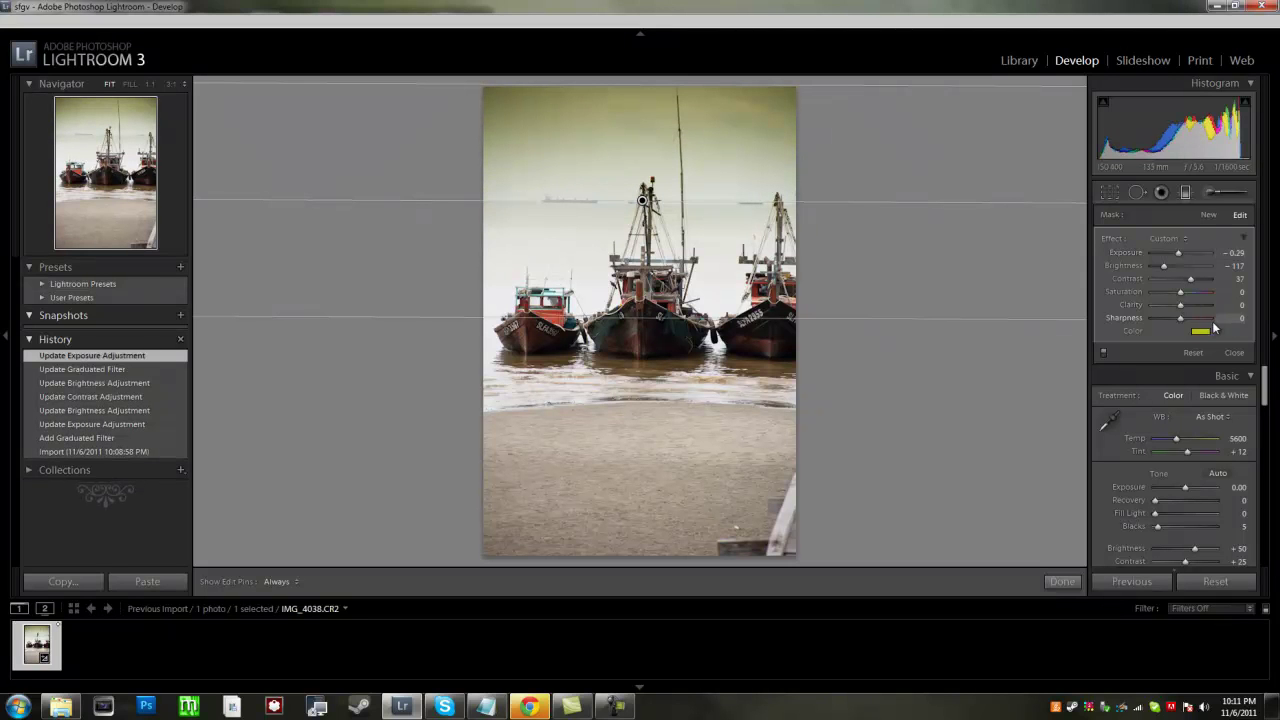
left_click_drag(1180, 318, 1191, 320)
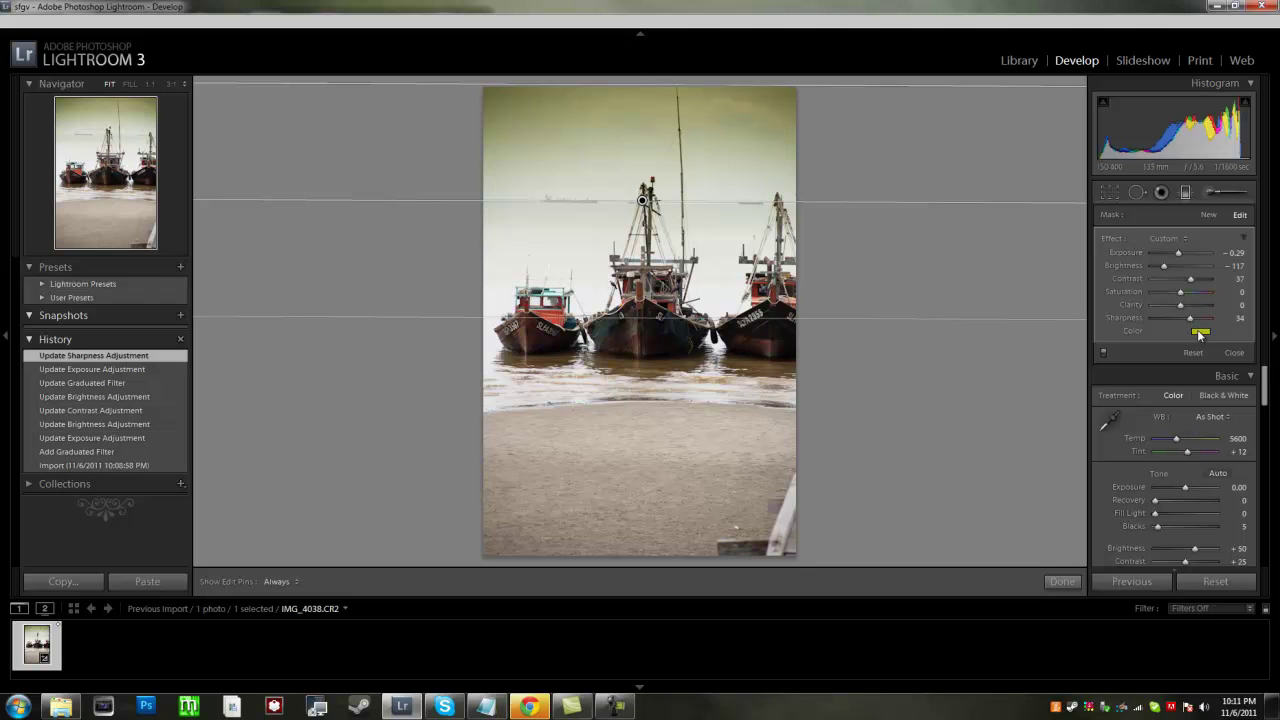
Step: Add clarity 24 to the sky filter and give it a blue tint
left_click_drag(1182, 305, 1187, 305)
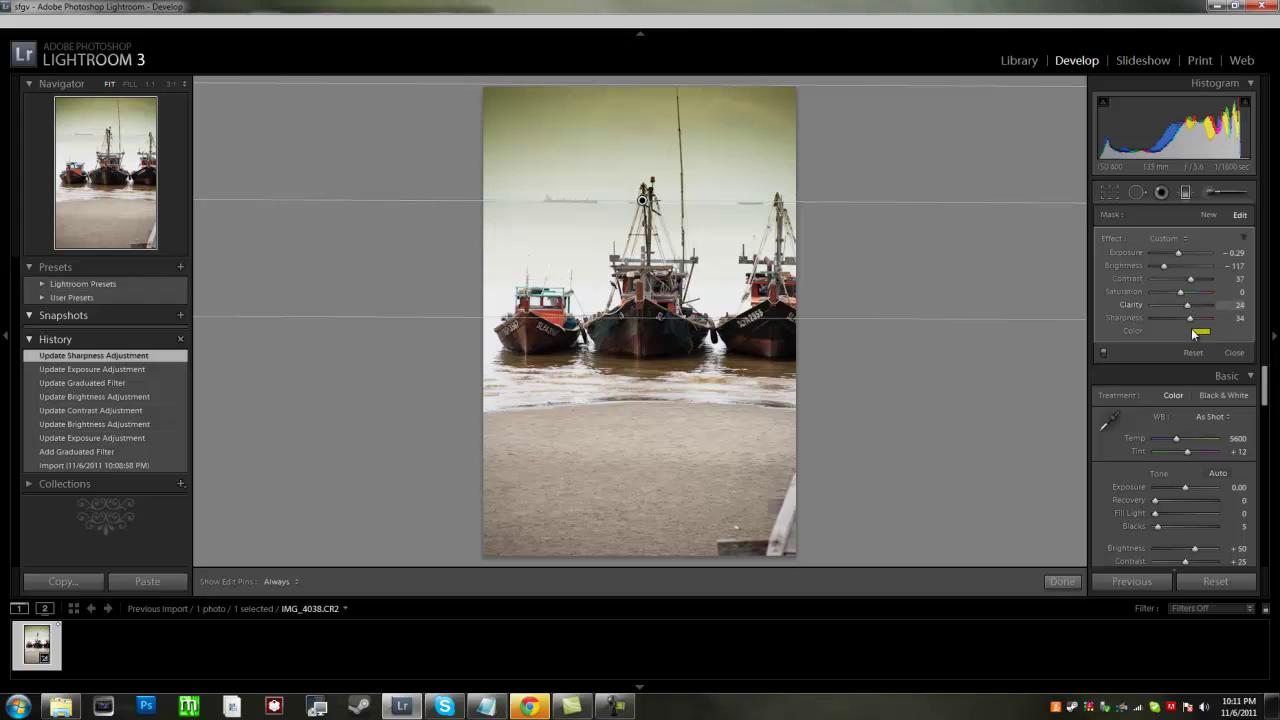
left_click(1199, 332)
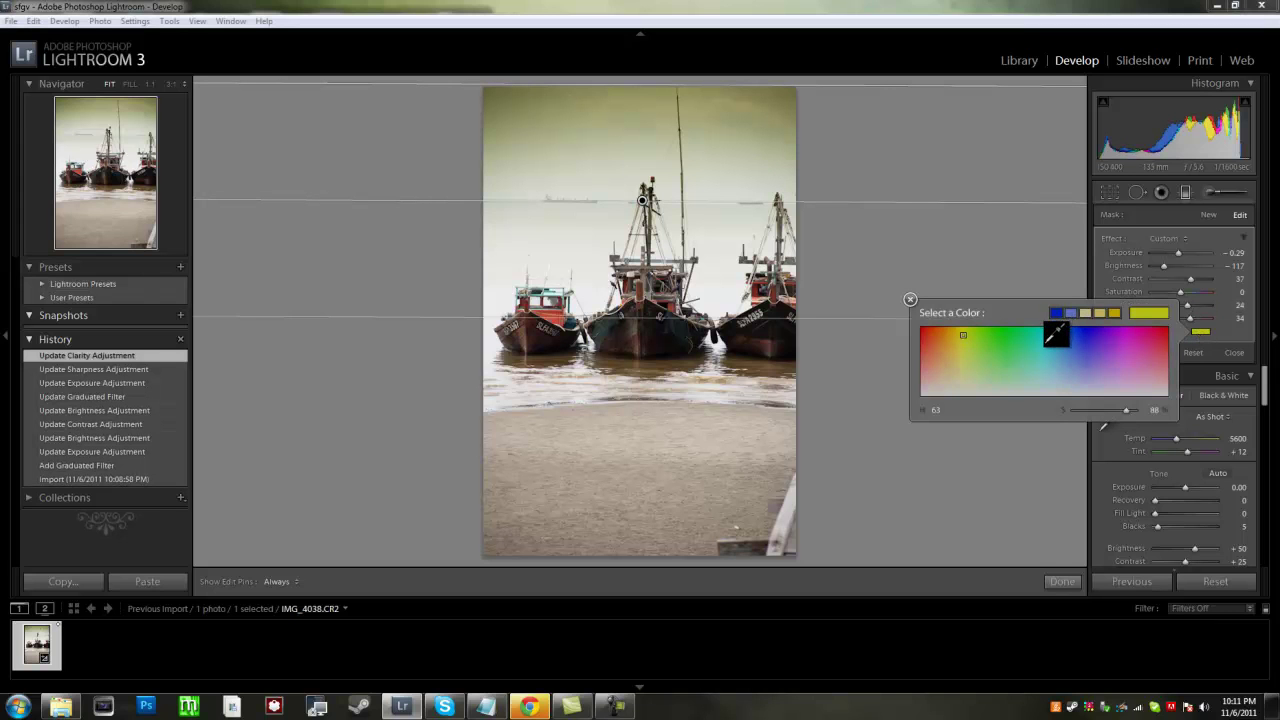
left_click(1062, 351)
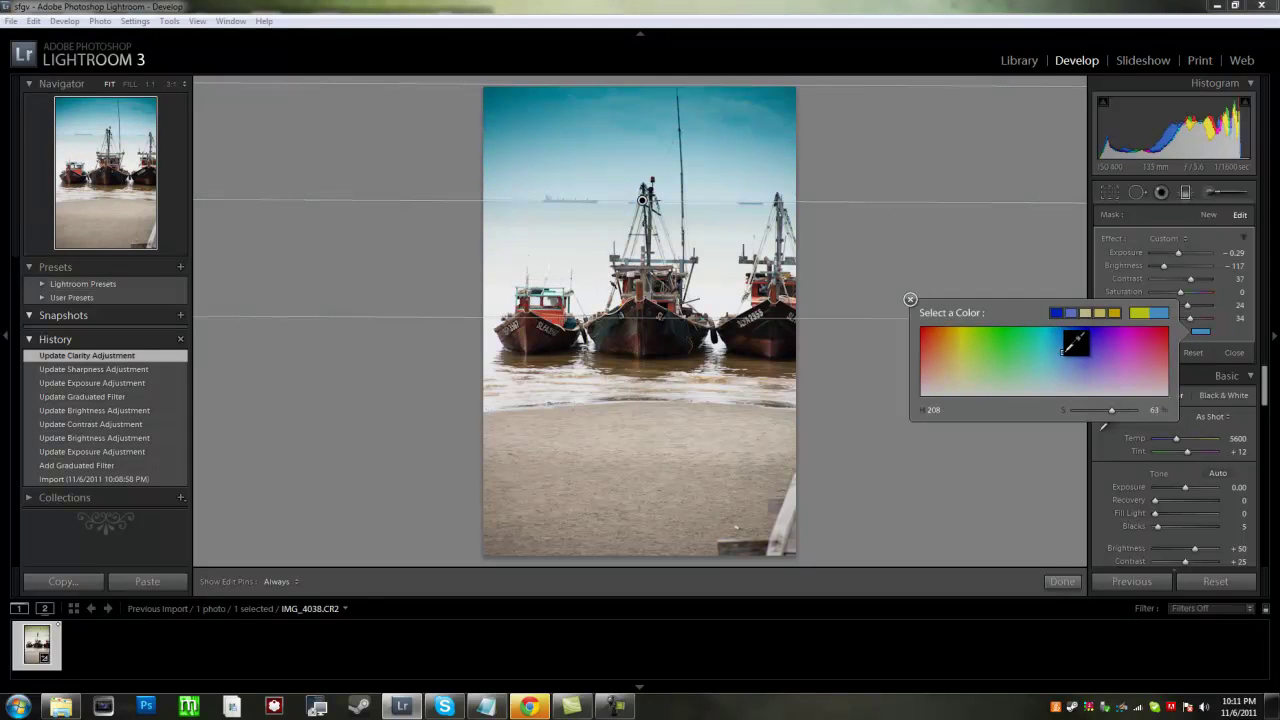
left_click_drag(1062, 352, 1059, 374)
left_click(998, 461)
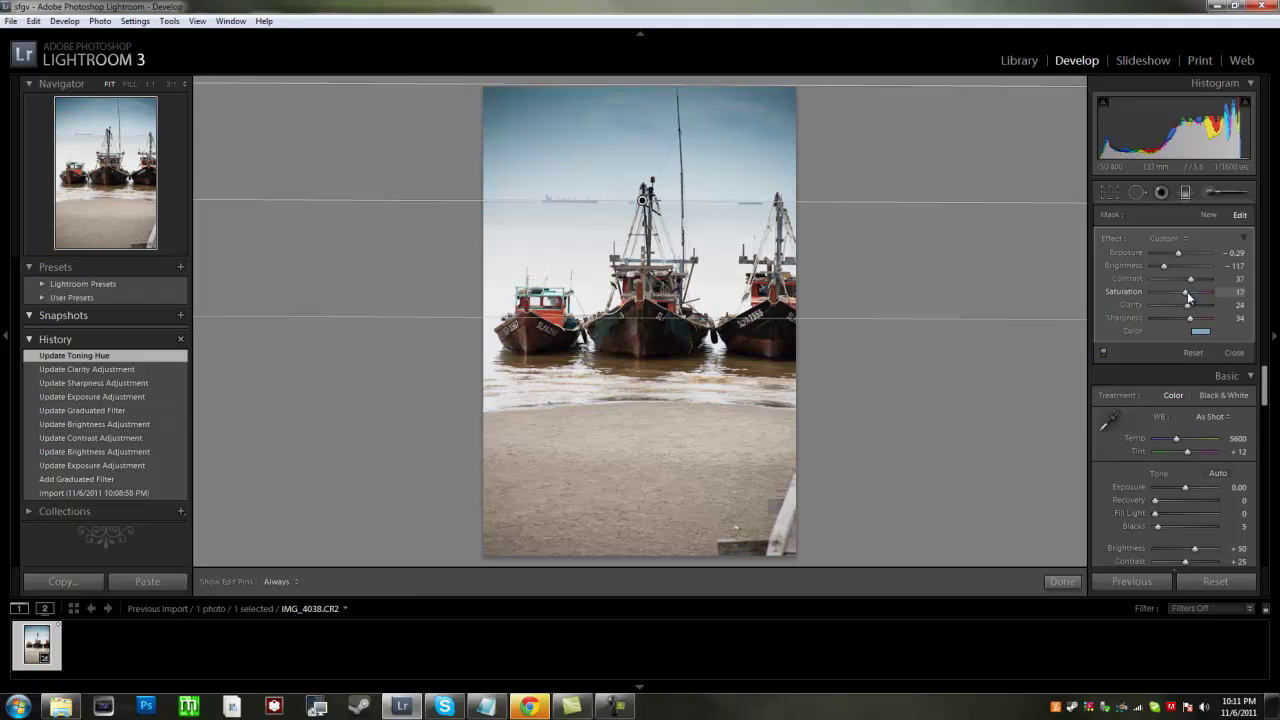
Step: Raise the filter's saturation to 27, refine the blue tint, and deselect the filter
left_click_drag(1190, 293, 1193, 294)
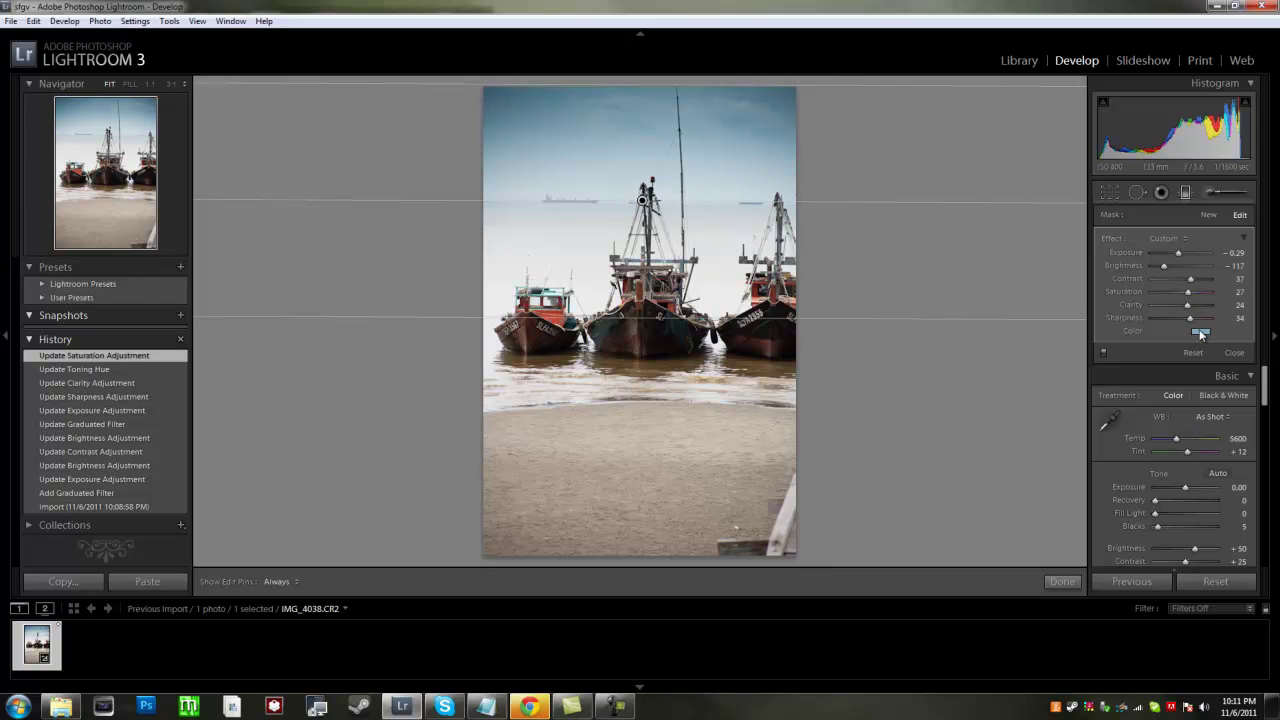
left_click(1200, 331)
left_click(1057, 368)
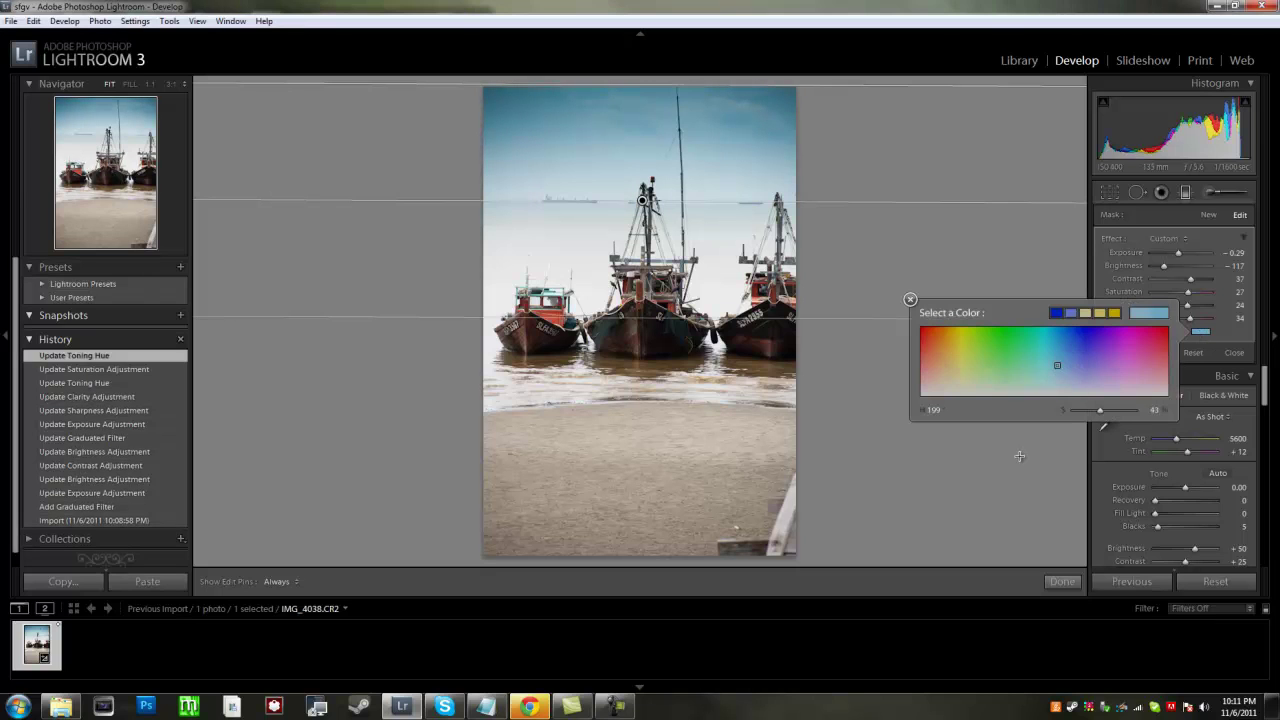
left_click(911, 300)
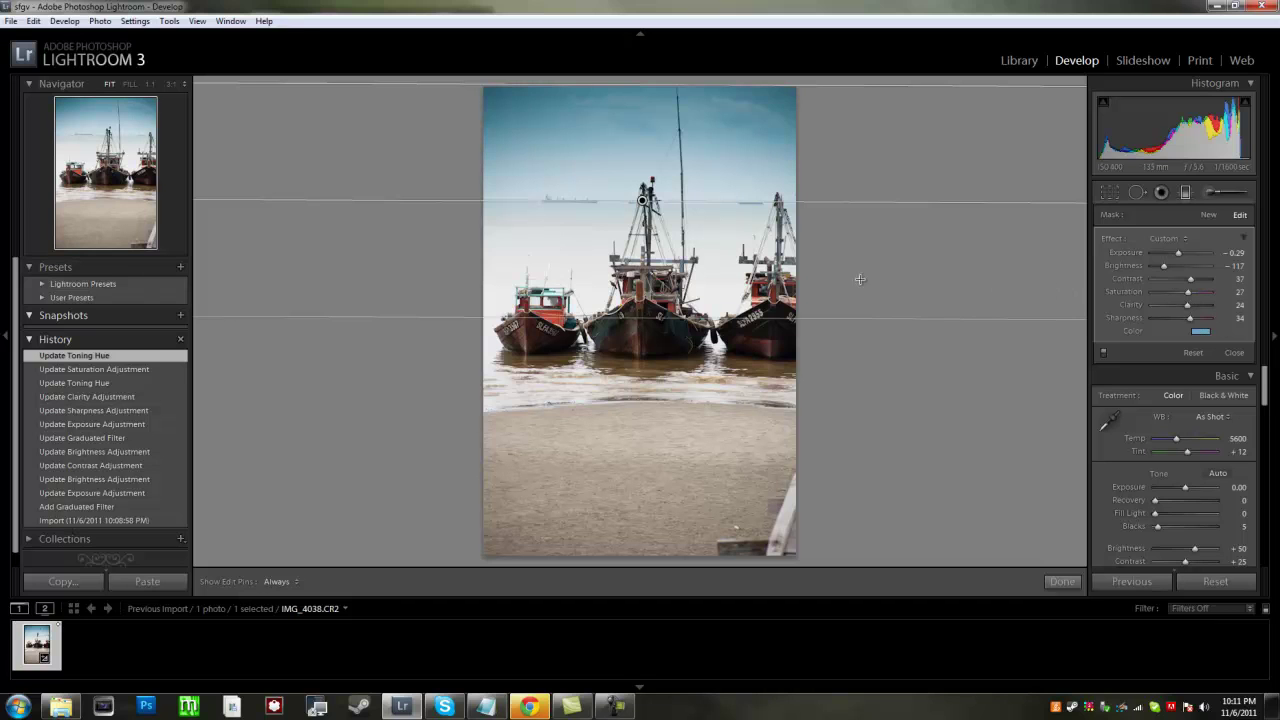
left_click(642, 200)
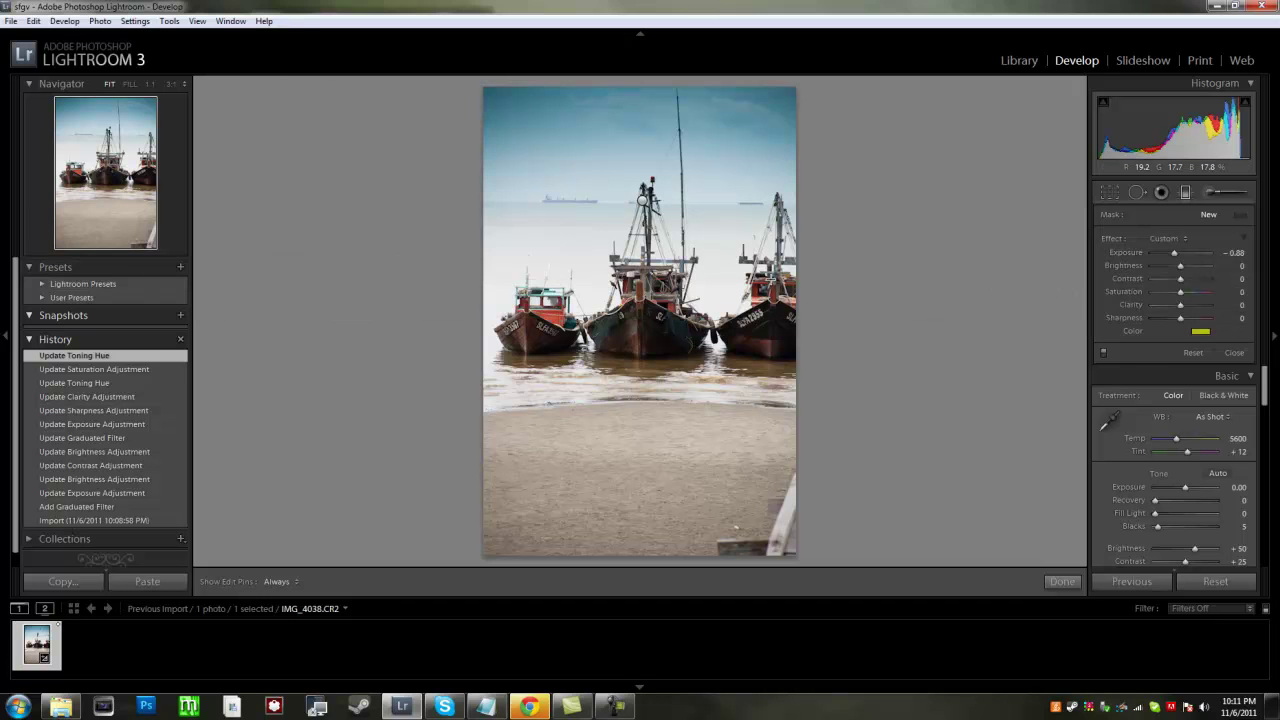
Step: Try a whole-photo exposure change, undo it, and return to the Basic adjustments
left_click(1243, 242)
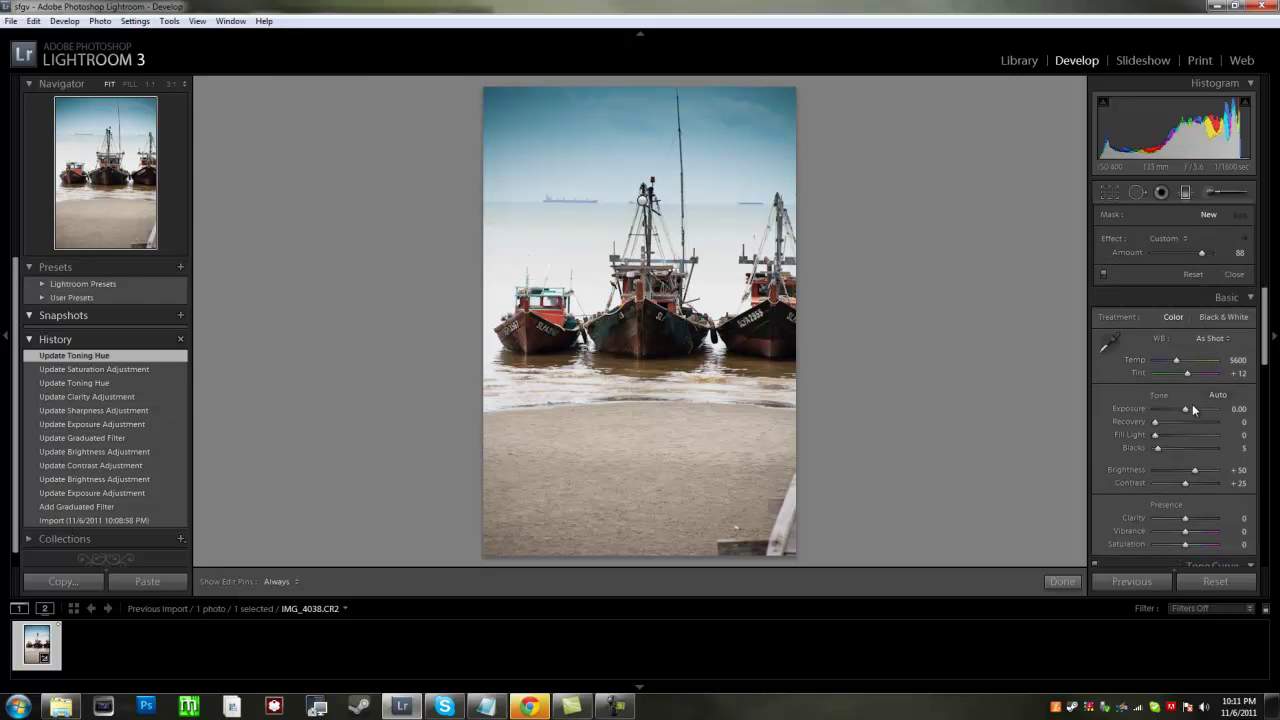
left_click_drag(1186, 409, 1178, 418)
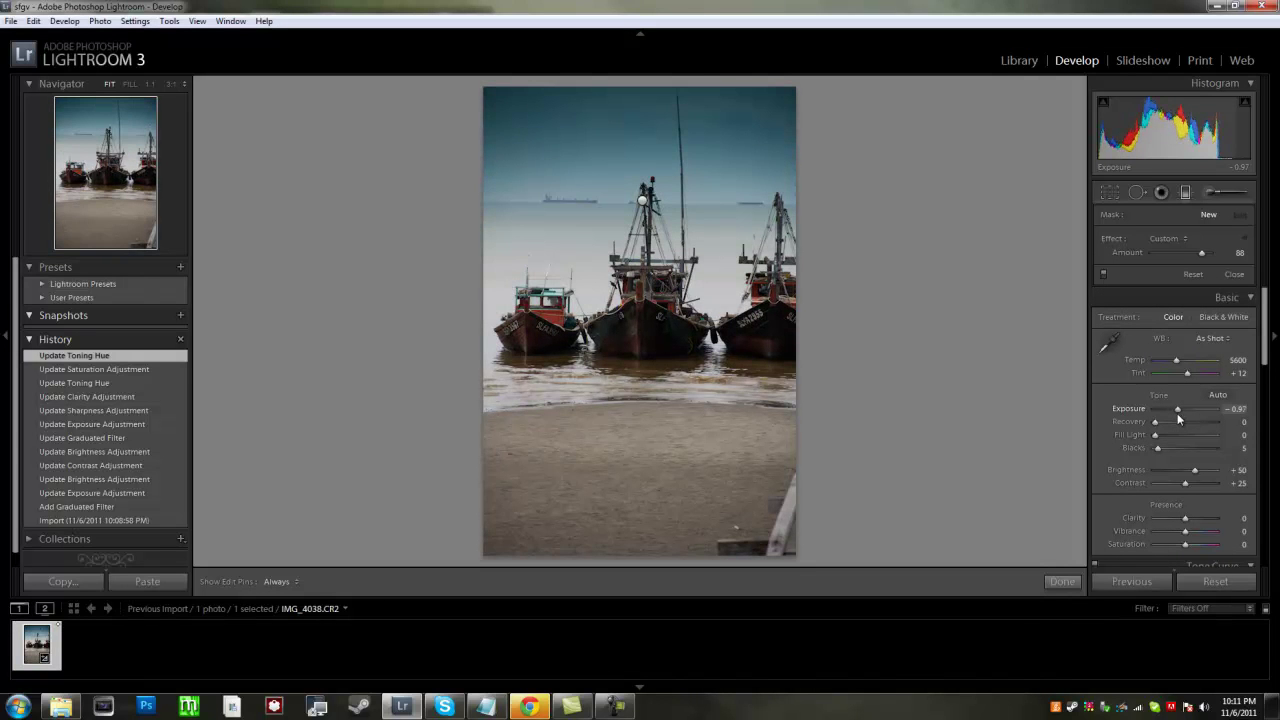
key("ctrl+z")
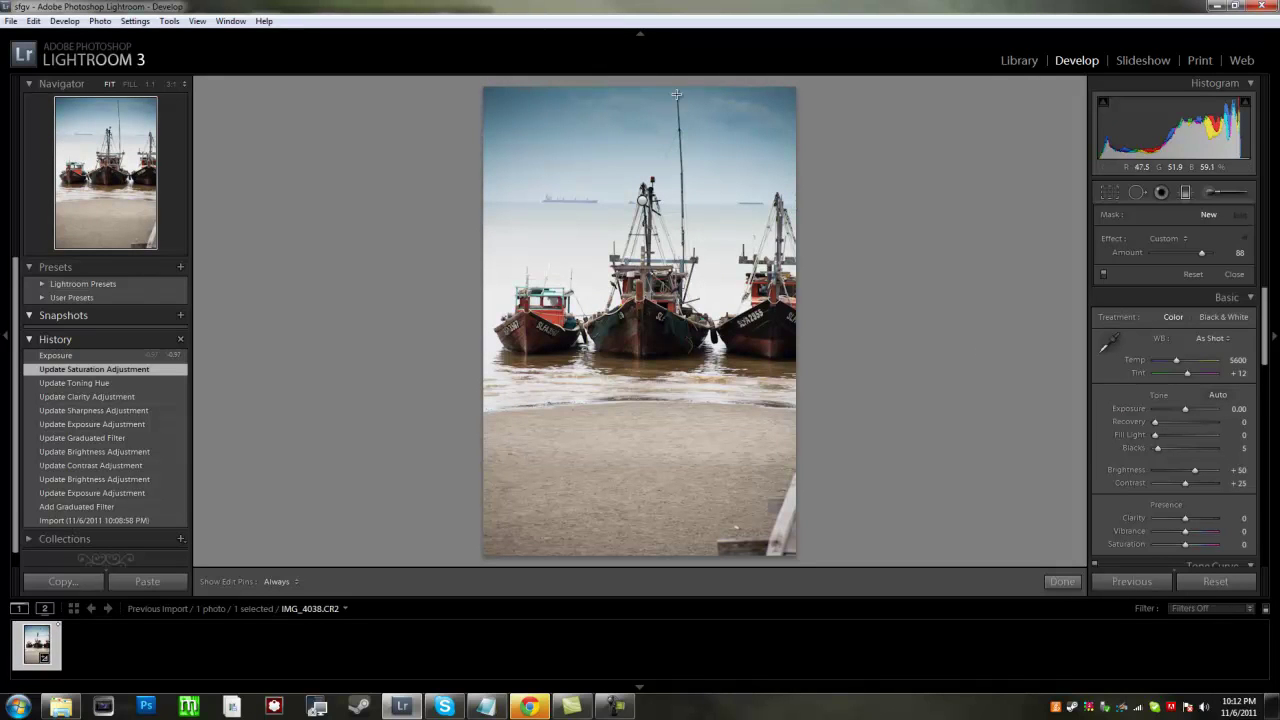
left_click(1109, 194)
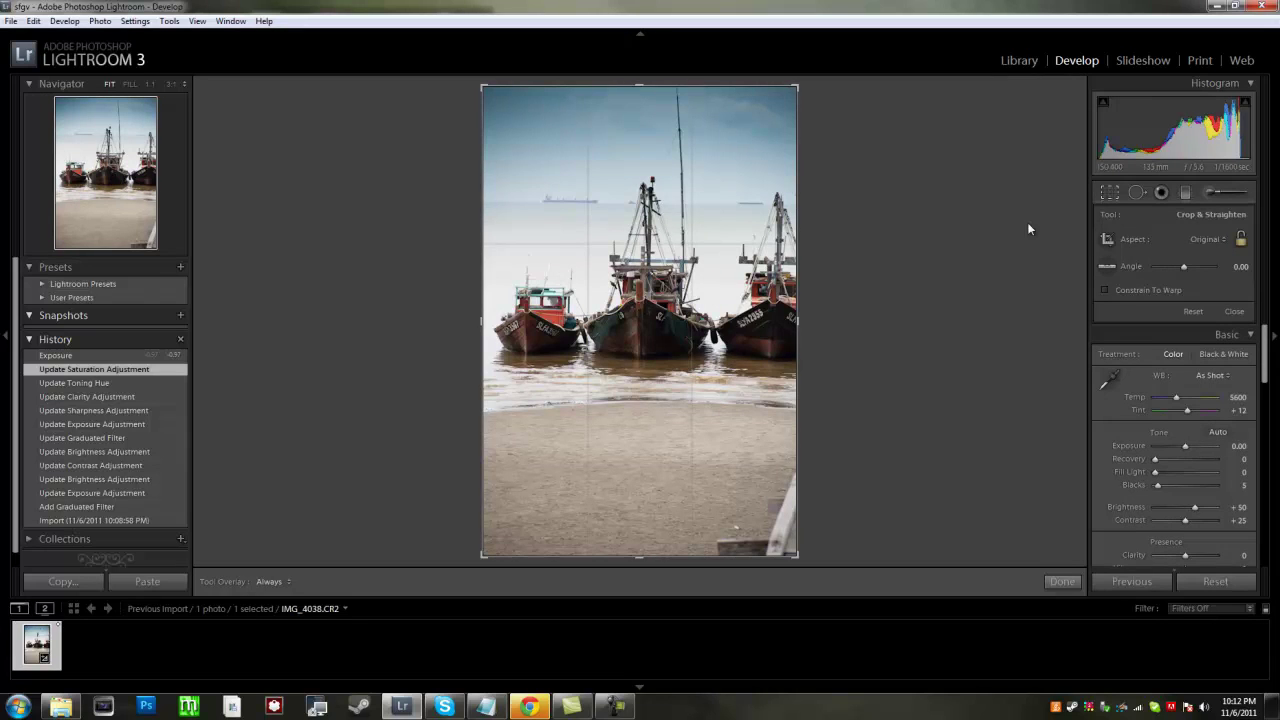
left_click(1110, 193)
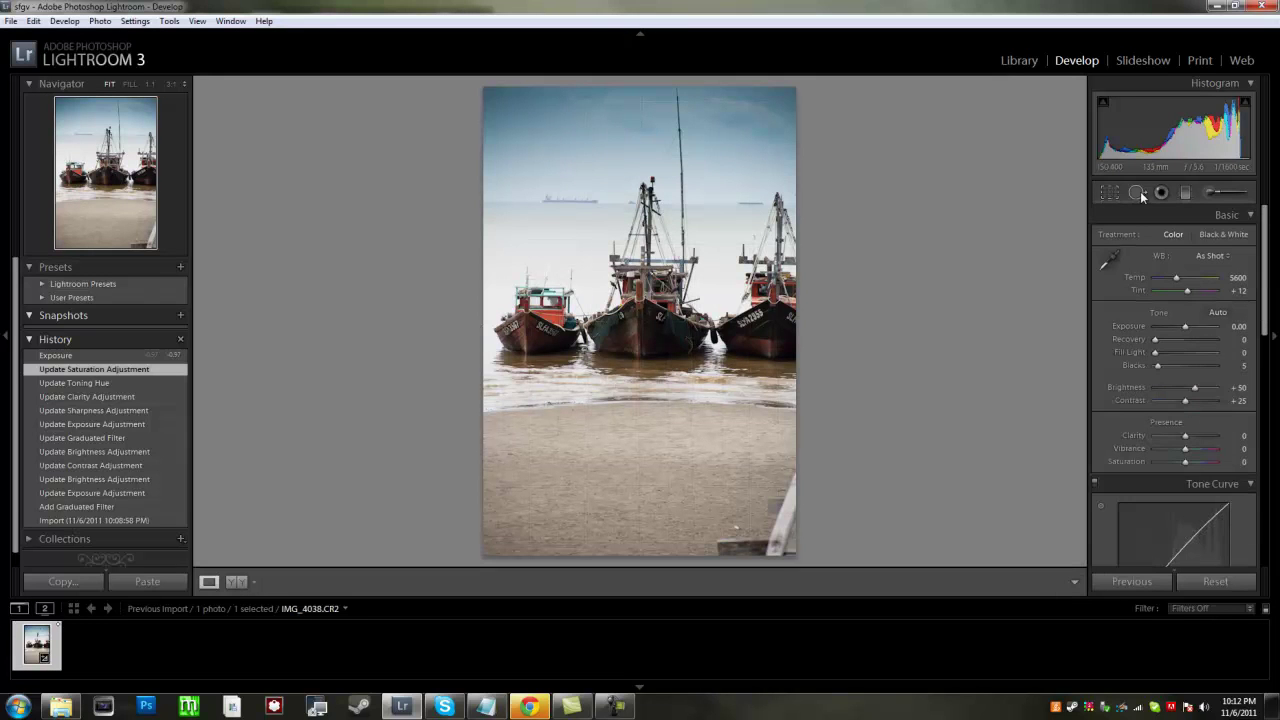
Step: Set the photo's exposure to -0.32 and warm the white balance temperature to 5908
left_click(1181, 327)
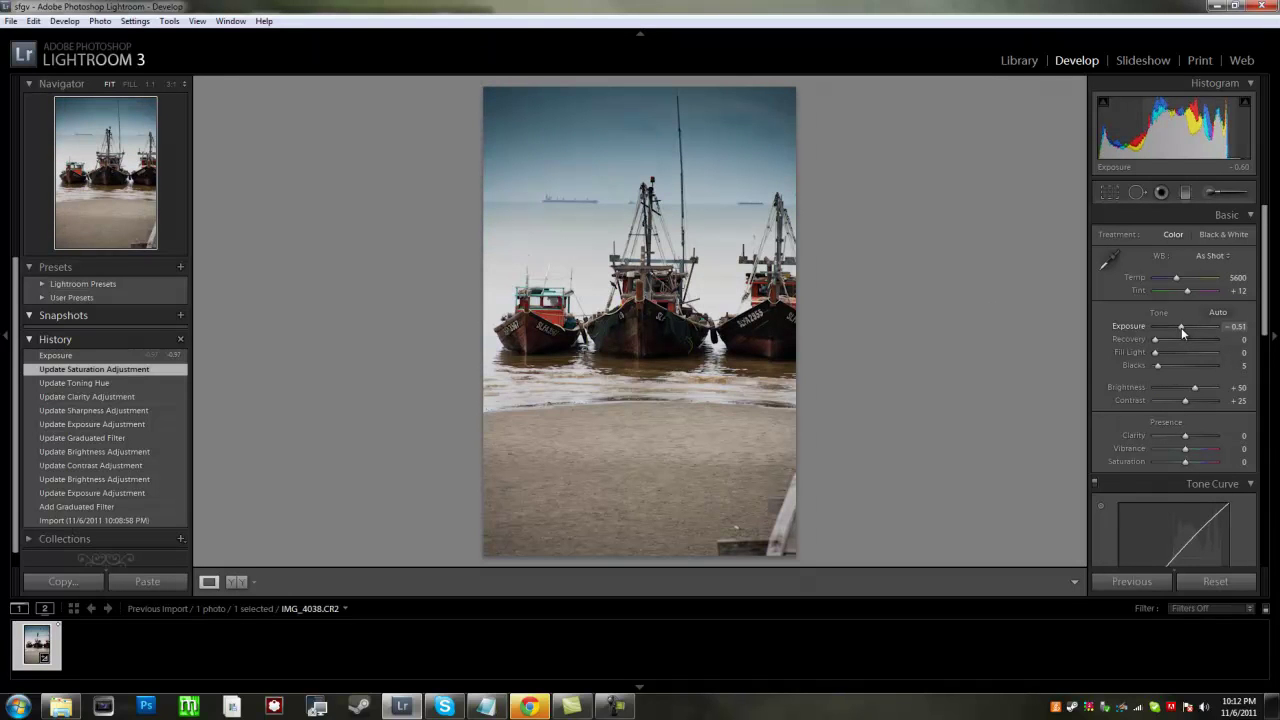
left_click_drag(1181, 327, 1182, 327)
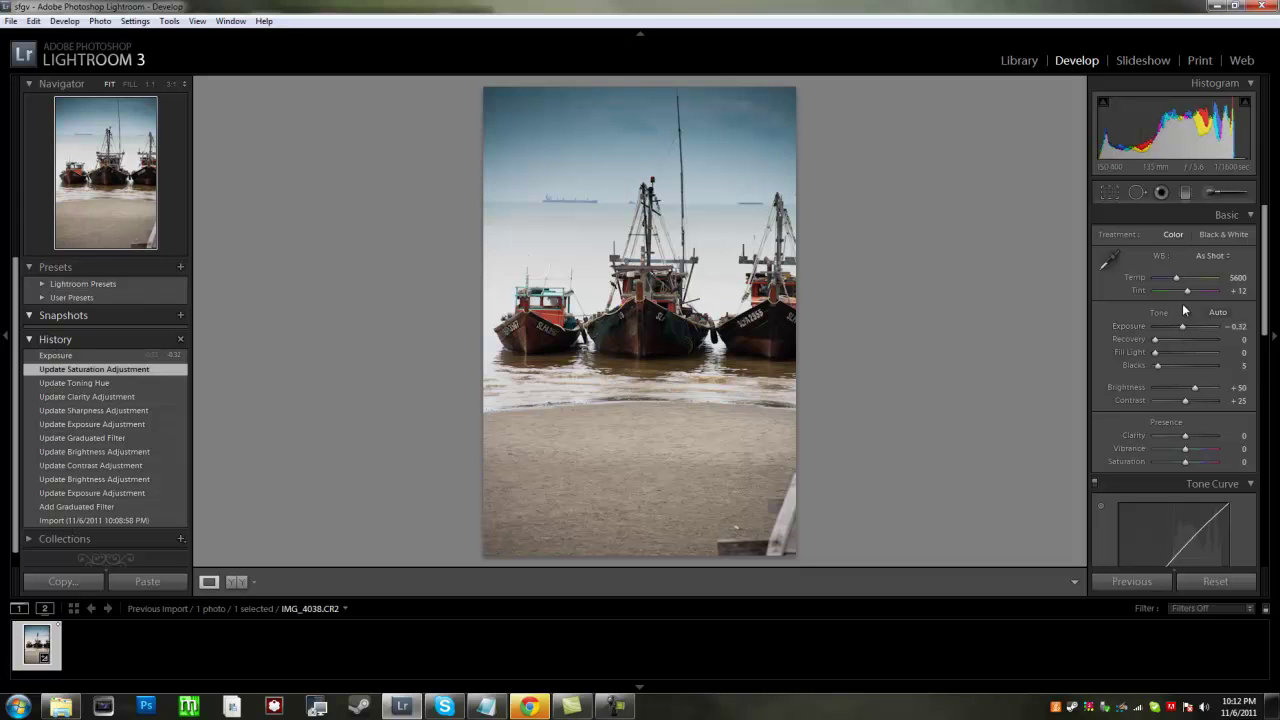
left_click(1175, 278)
left_click_drag(1177, 280, 1178, 278)
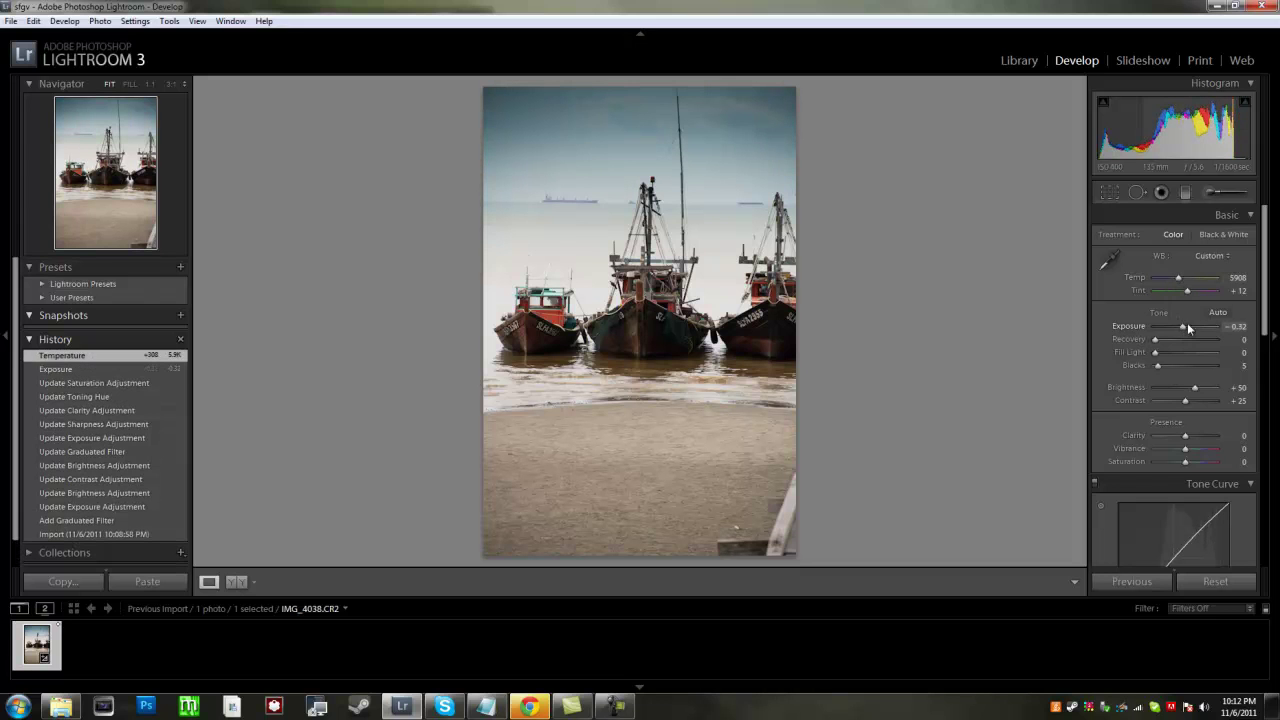
Step: Raise contrast from +25 to +53 and deepen blacks from 5 to 9
scroll(1189, 325, "down", 2)
scroll(1188, 325, "up", 2)
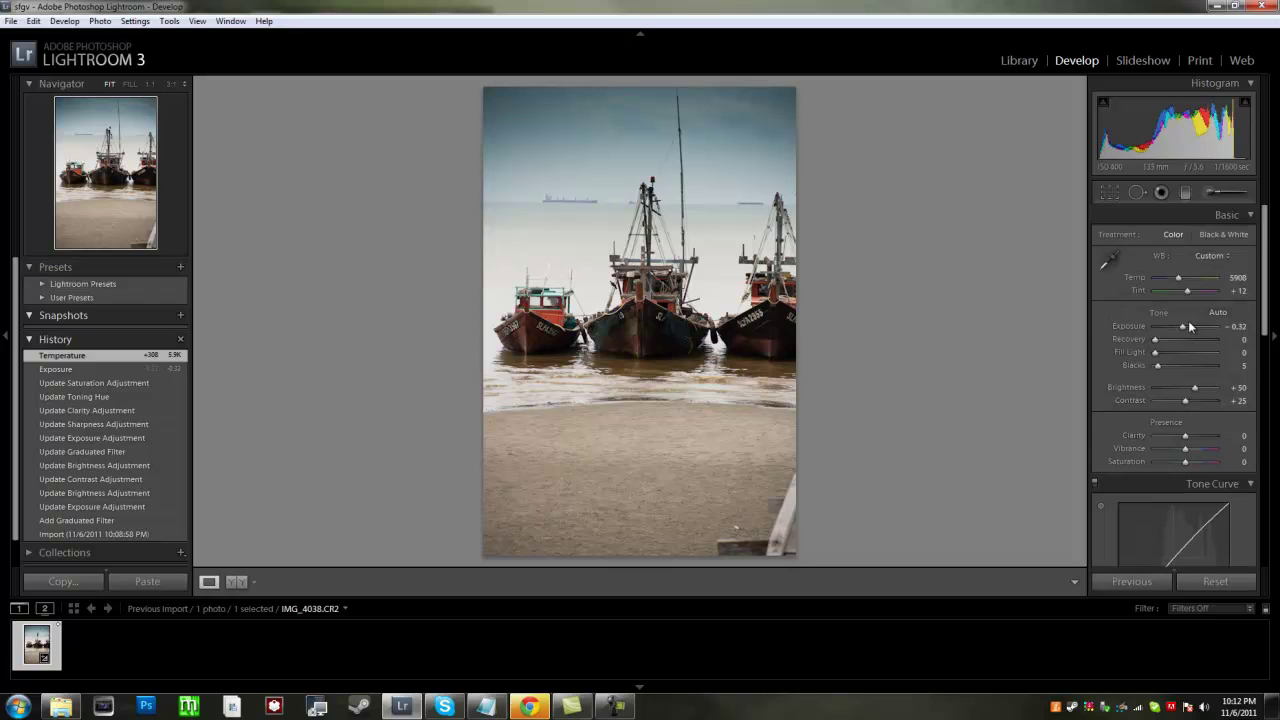
scroll(1189, 318, "down", 2)
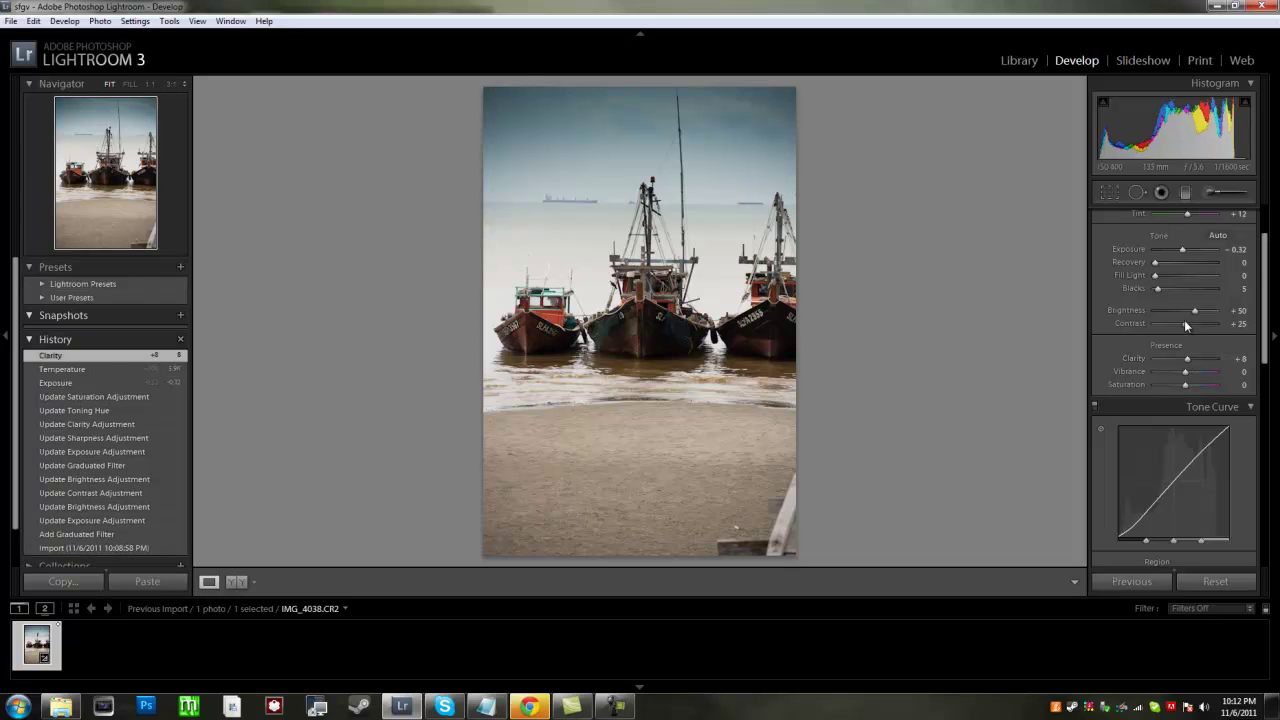
left_click_drag(1184, 322, 1198, 330)
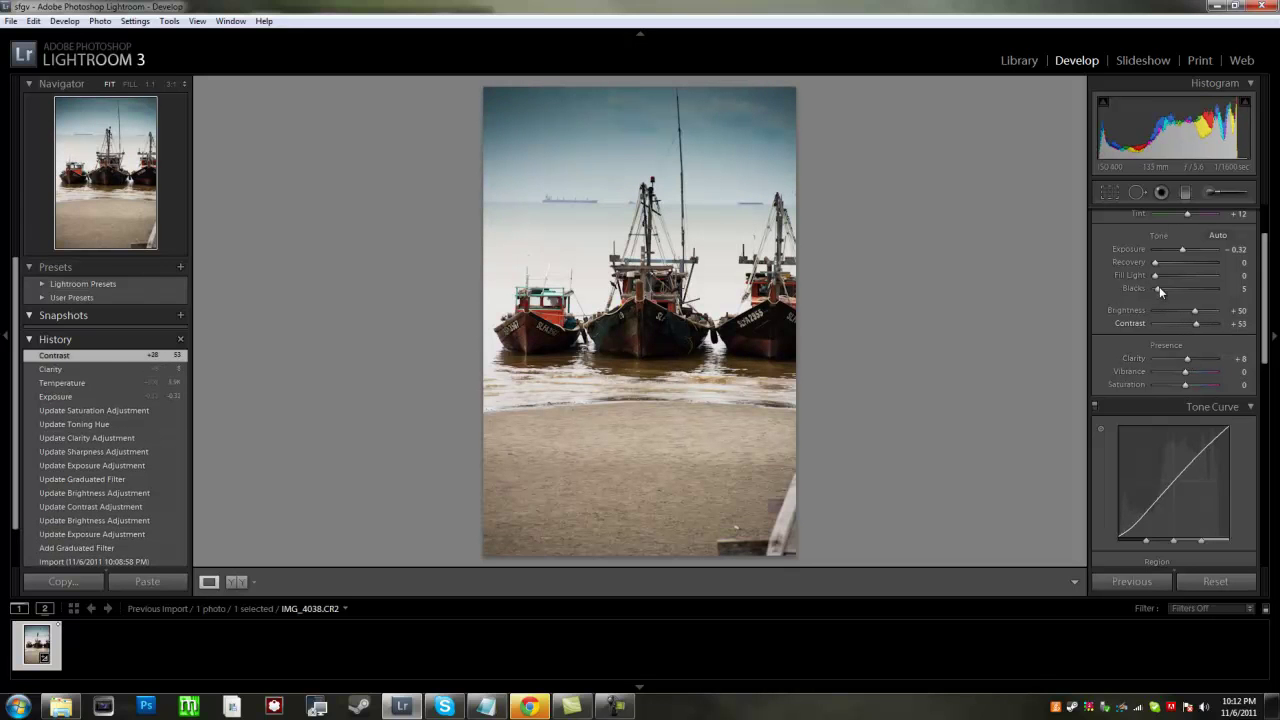
left_click_drag(1159, 287, 1163, 291)
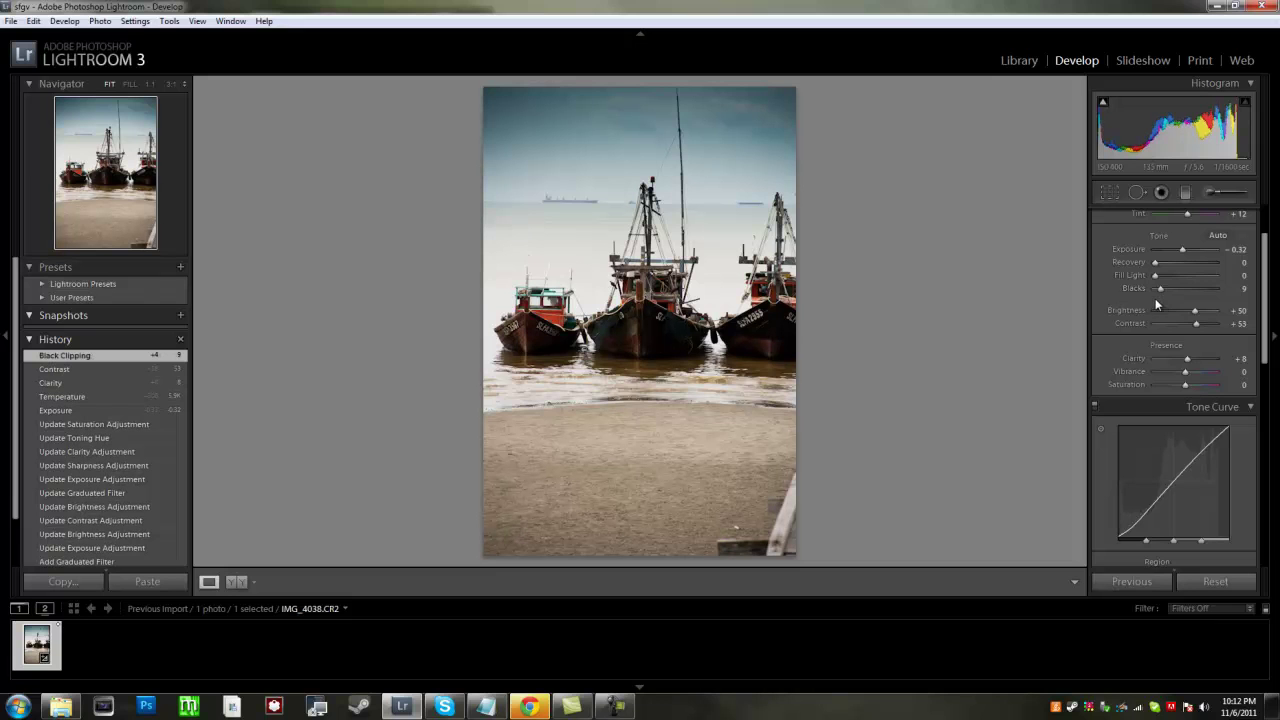
Step: Set the Post-Crop Vignetting Amount in Effects to -15 to darken the edges
scroll(1162, 279, "down", 10)
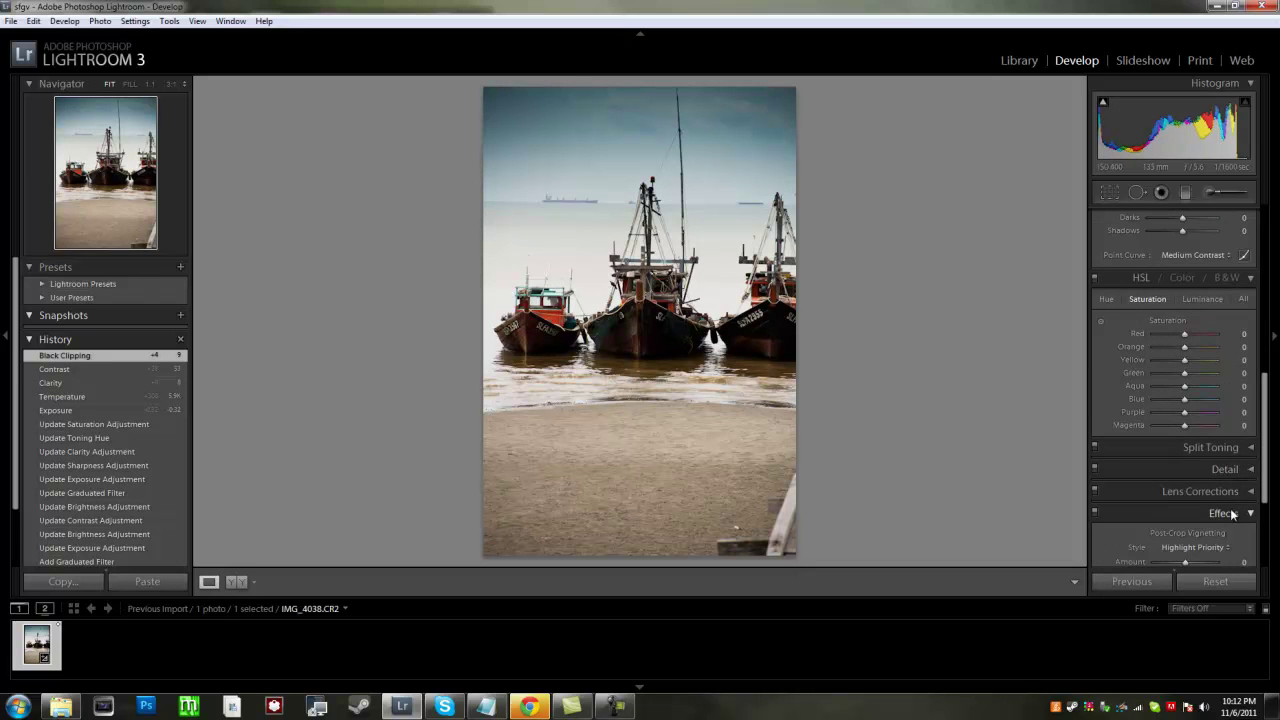
scroll(1229, 501, "down", 3)
left_click_drag(1185, 485, 1182, 490)
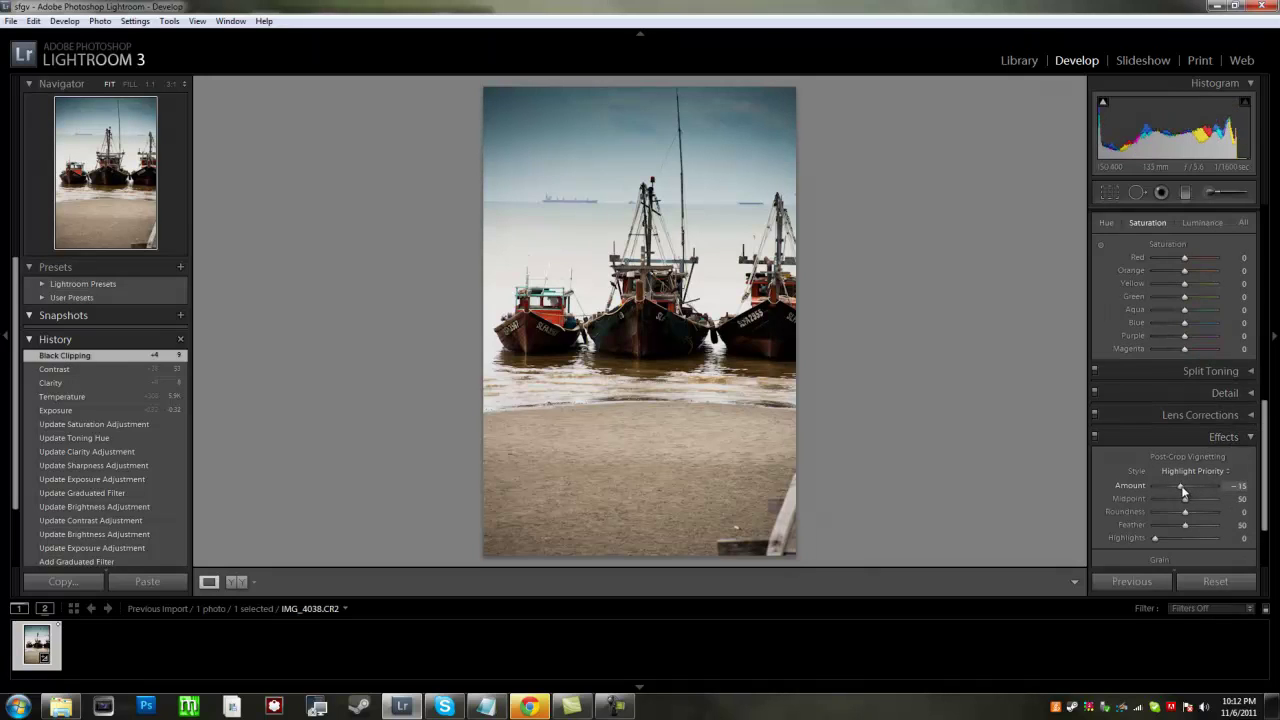
scroll(1180, 420, "up", 3)
scroll(1176, 385, "up", 12)
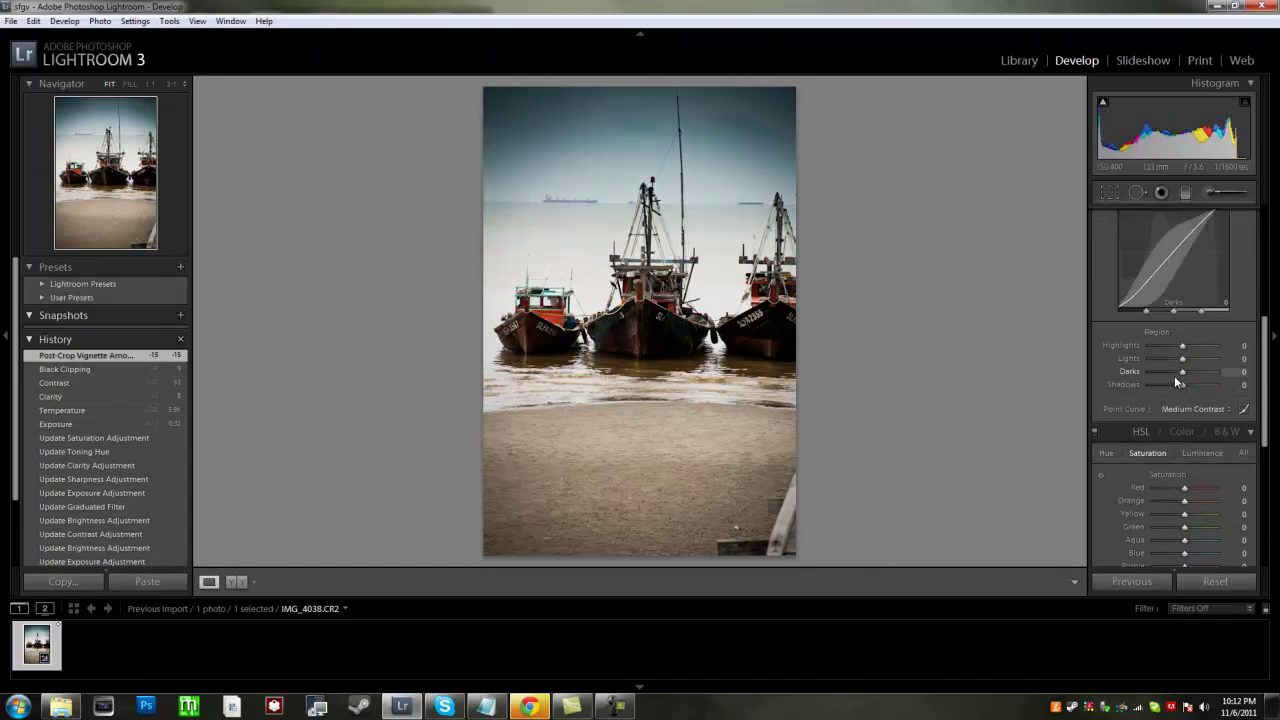
scroll(1177, 377, "up", 3)
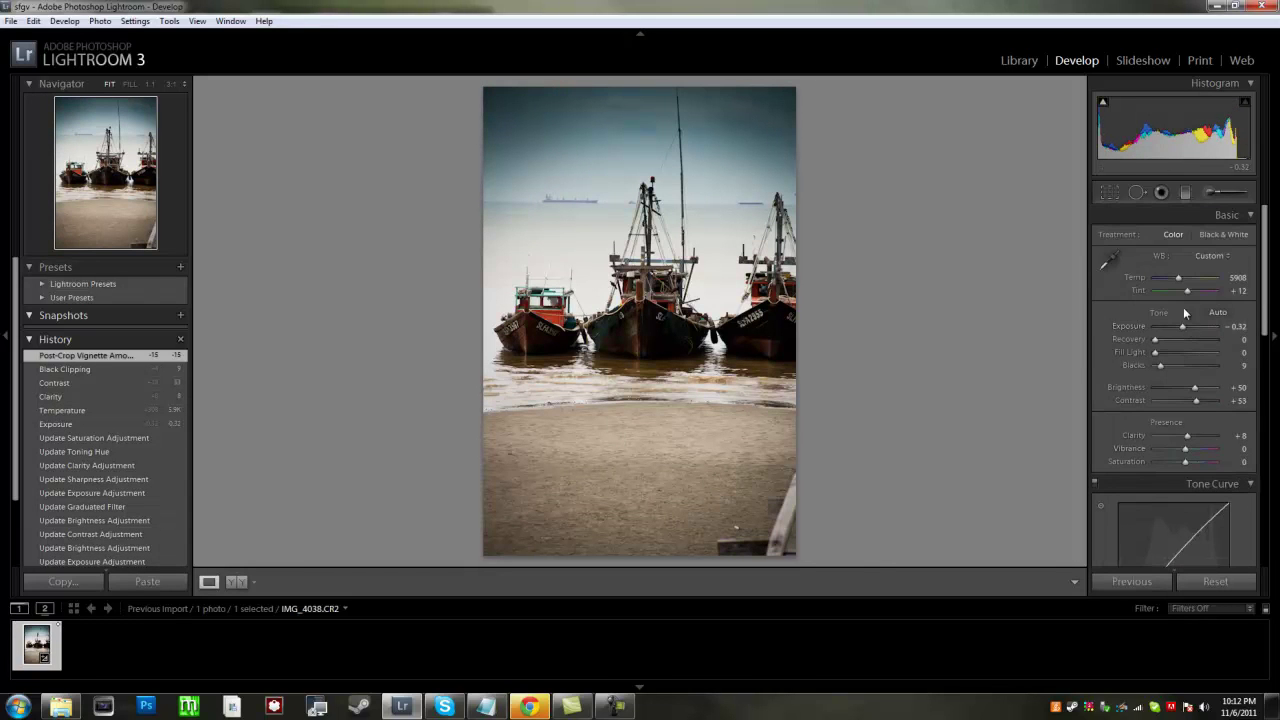
Step: Select the sky graduated filter and change its tint to a paler blue (H 200, S 49)
left_click(1186, 194)
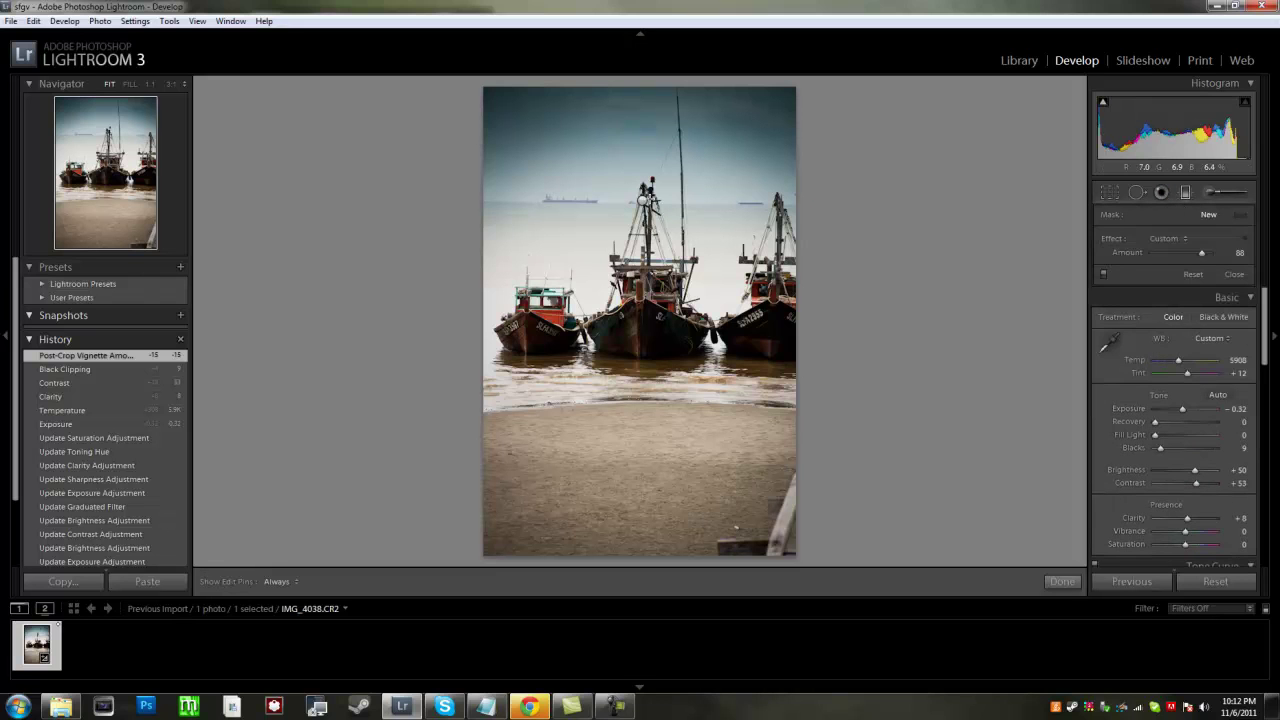
left_click(643, 200)
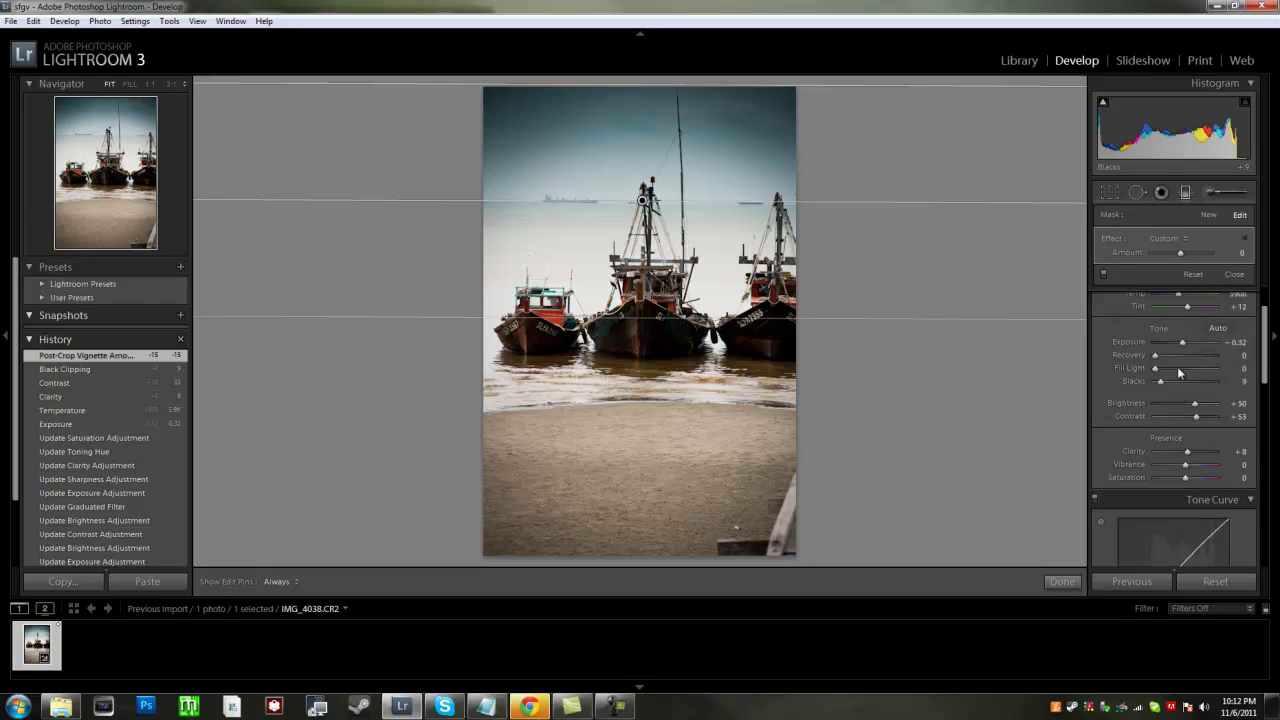
left_click(1244, 238)
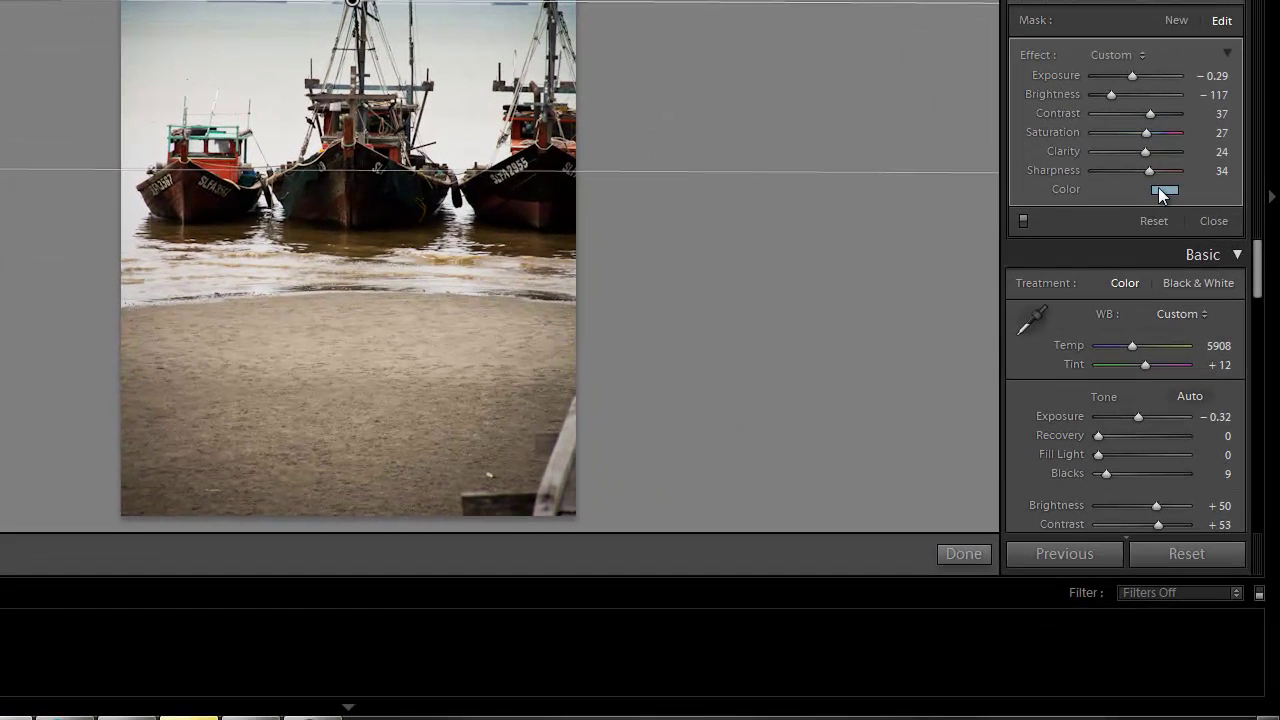
left_click(1162, 190)
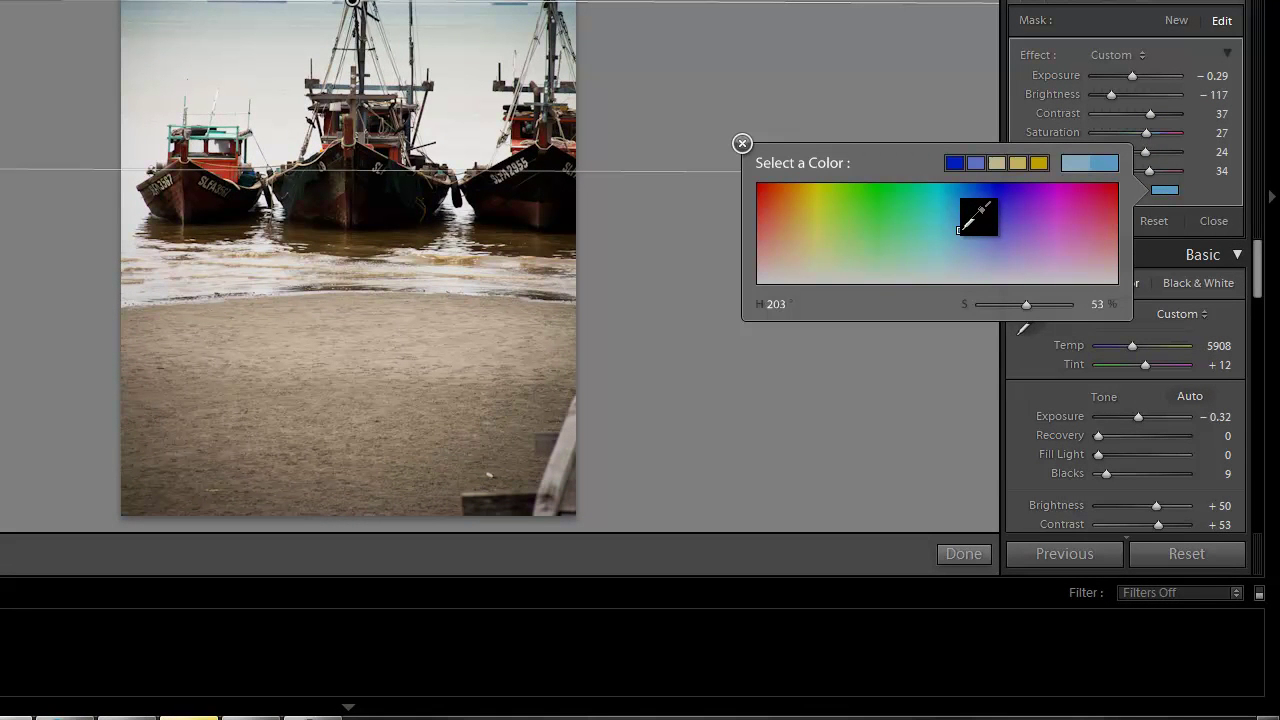
left_click(957, 234)
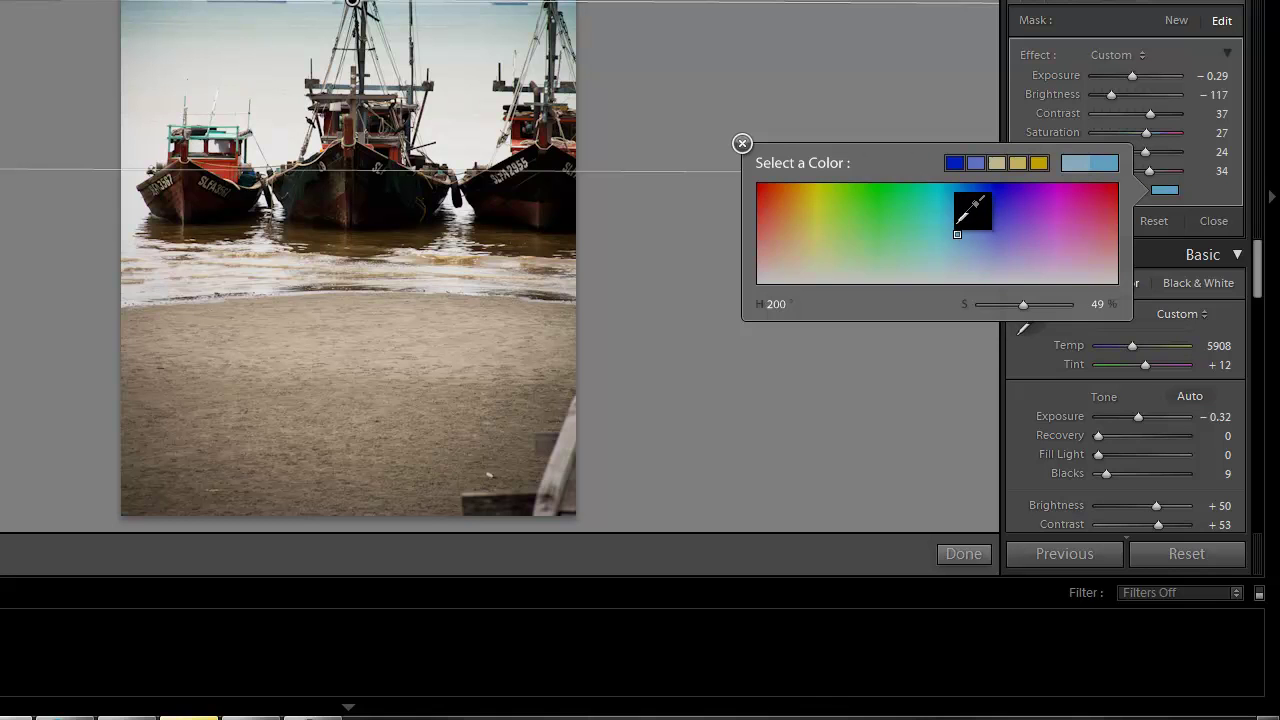
left_click(973, 111)
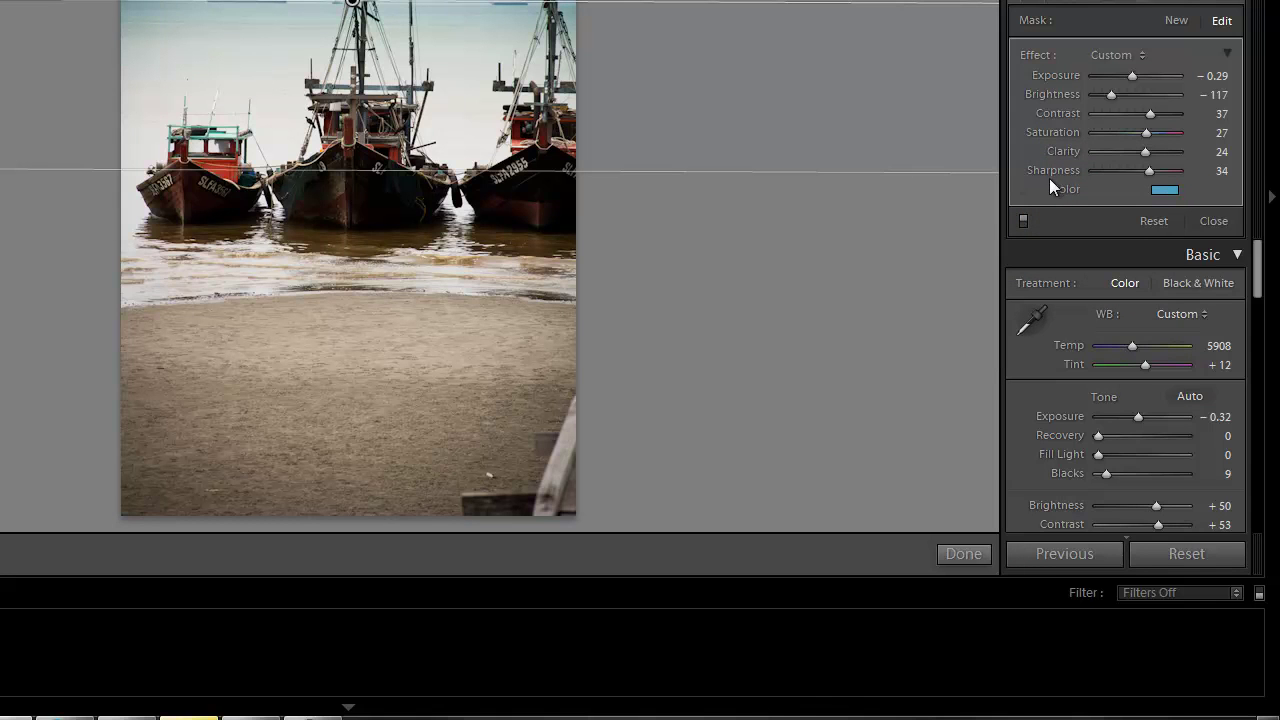
Step: Raise the sky filter's exposure to 0.39 and brightness to -93, then deselect it
left_click_drag(1132, 78, 1142, 82)
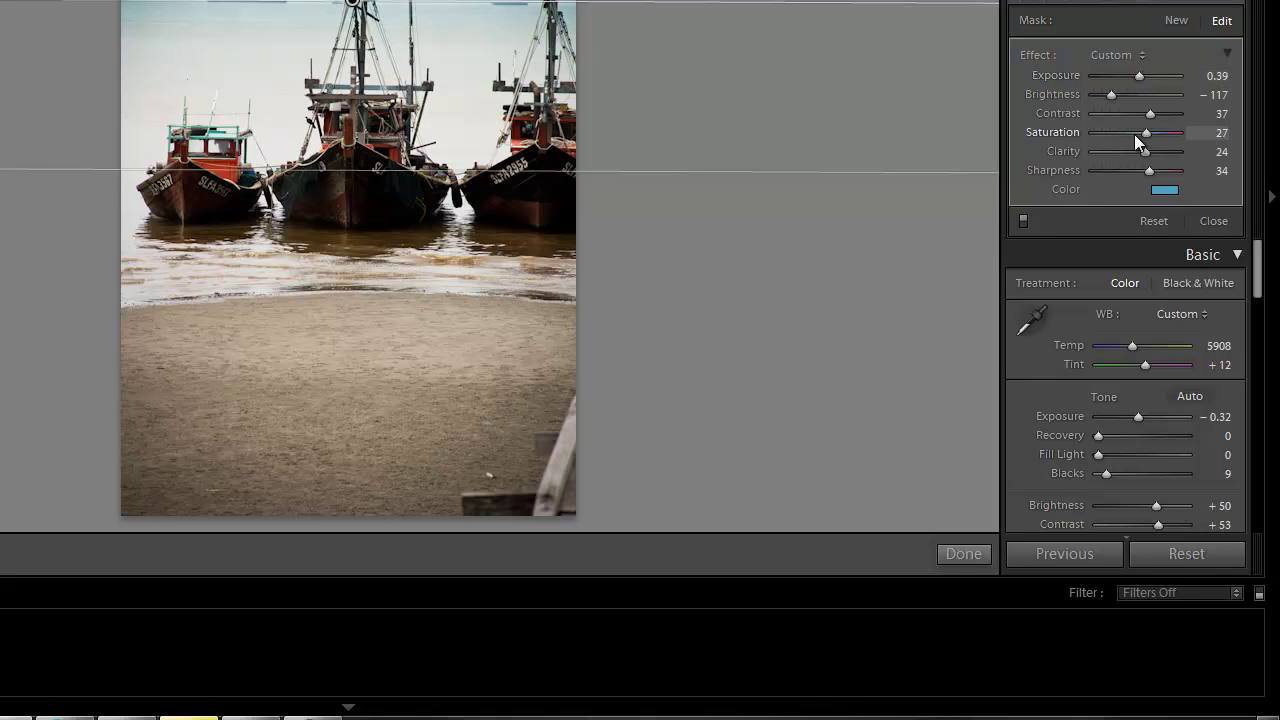
left_click_drag(1116, 96, 1119, 96)
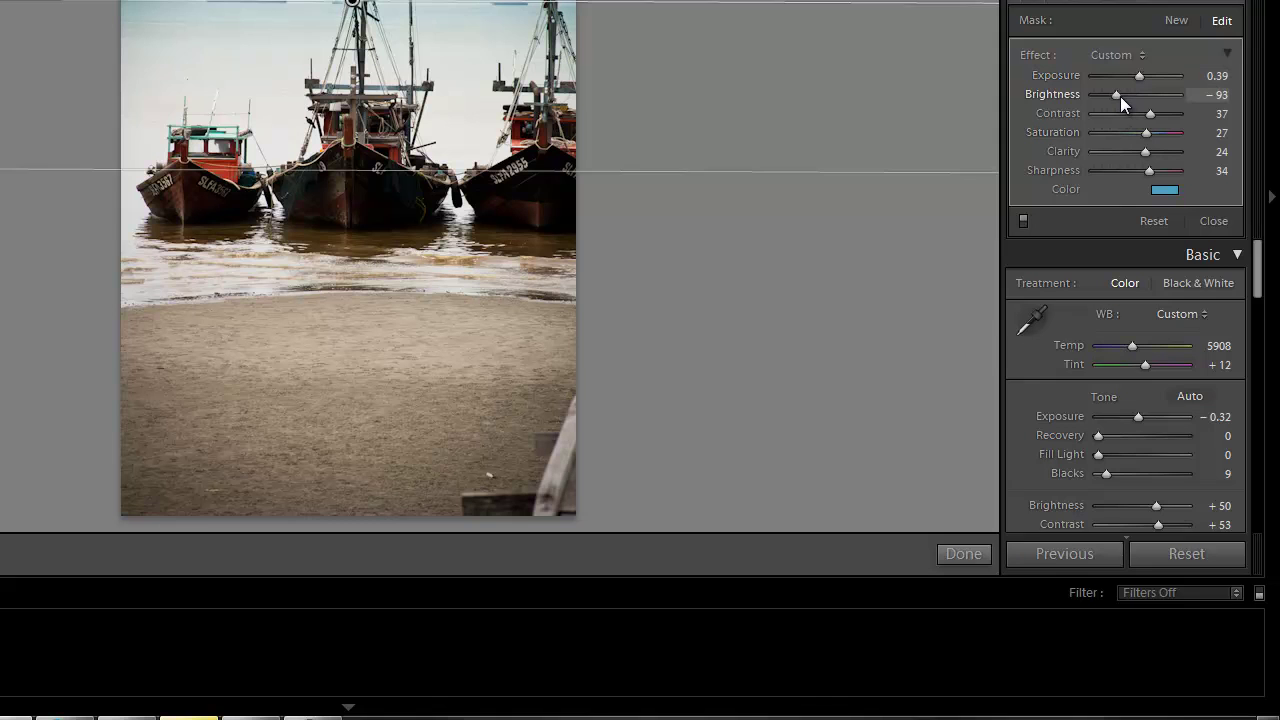
left_click(962, 167)
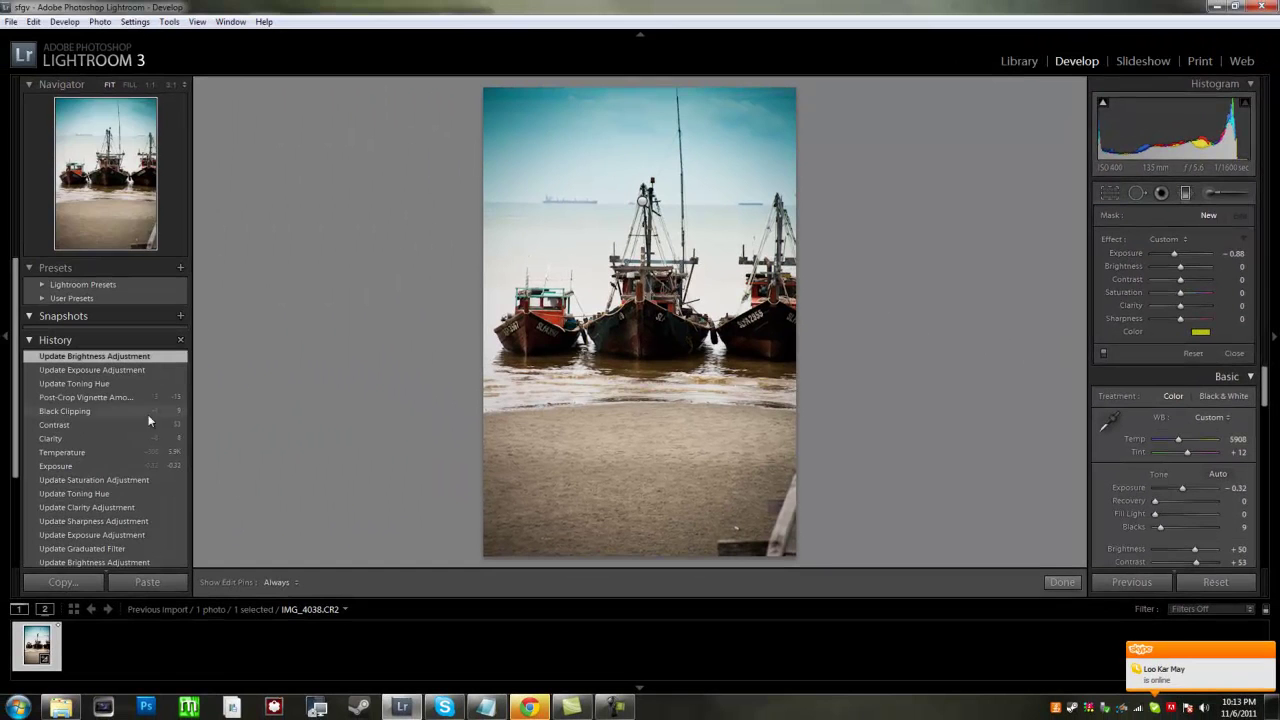
scroll(114, 444, "down", 3)
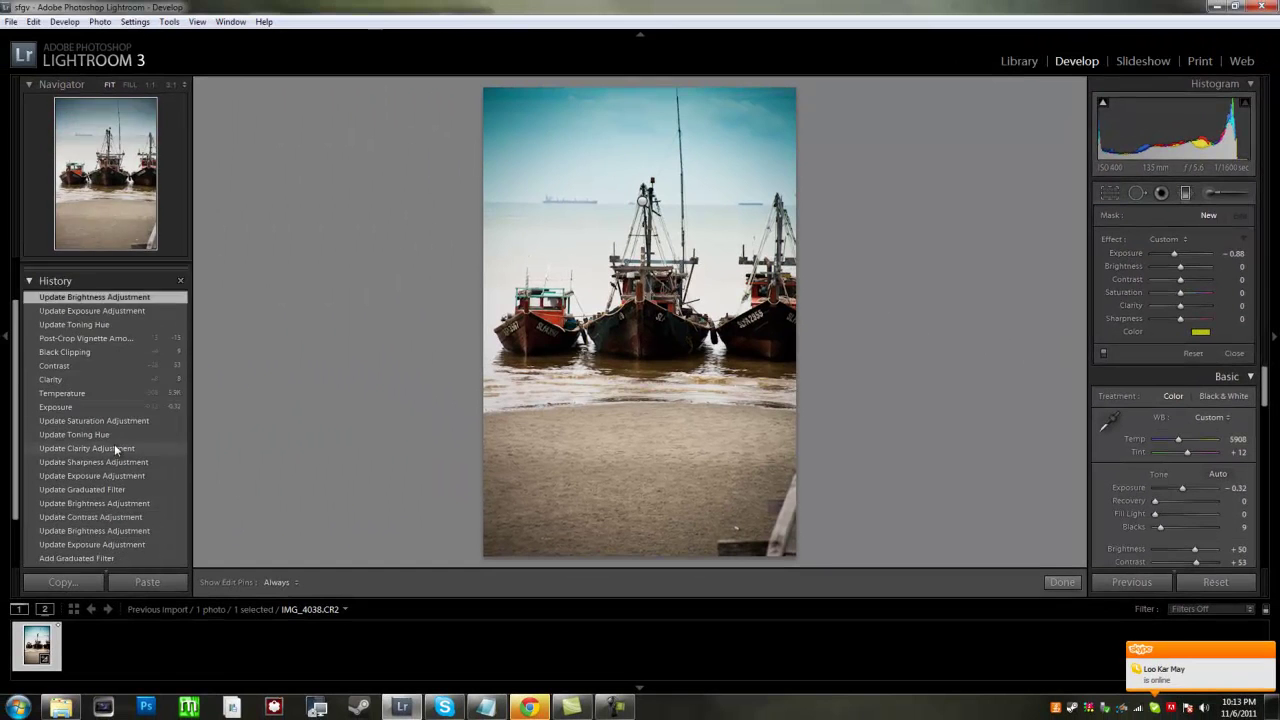
left_click(111, 485)
left_click(118, 513)
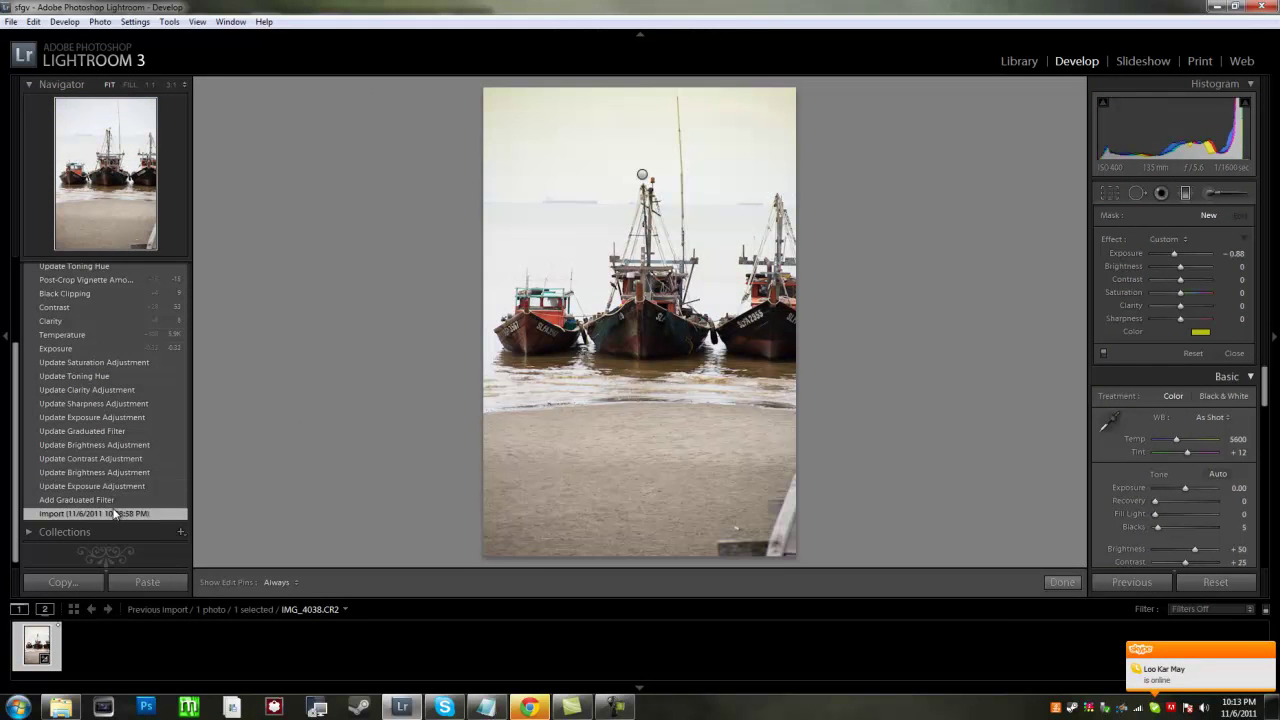
scroll(137, 462, "up", 5)
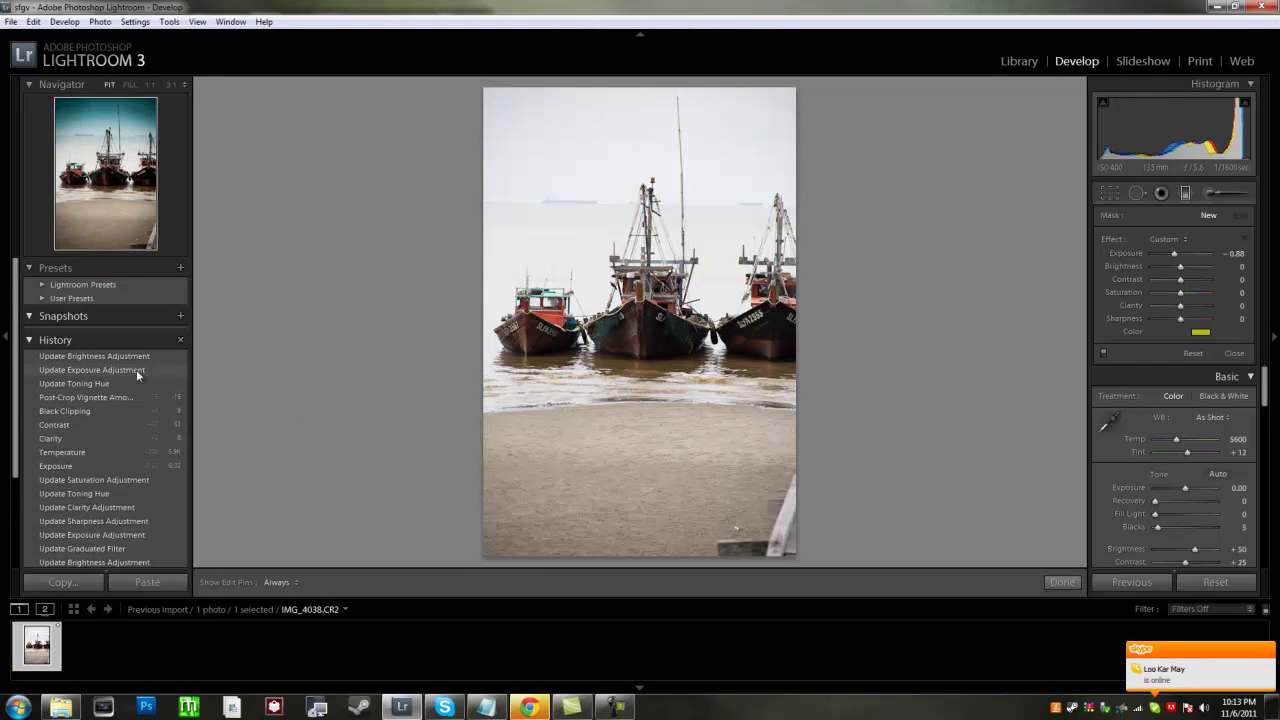
left_click(155, 356)
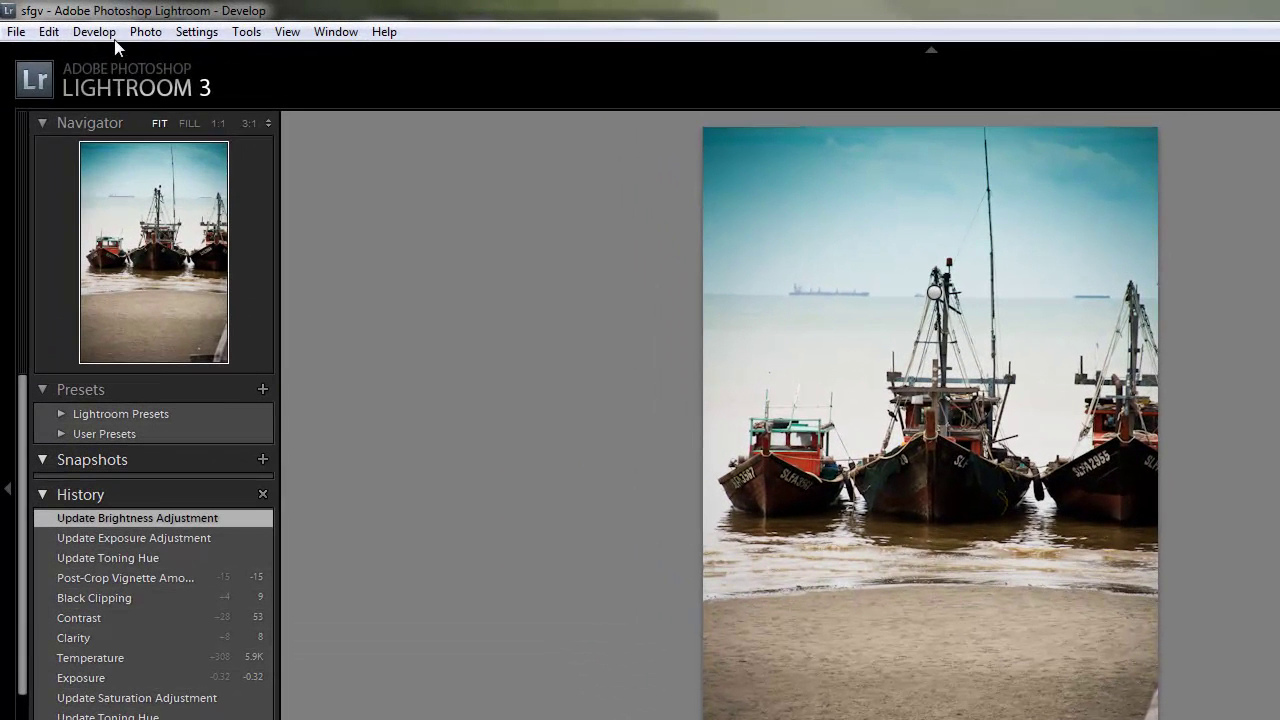
left_click(75, 24)
left_click(400, 197)
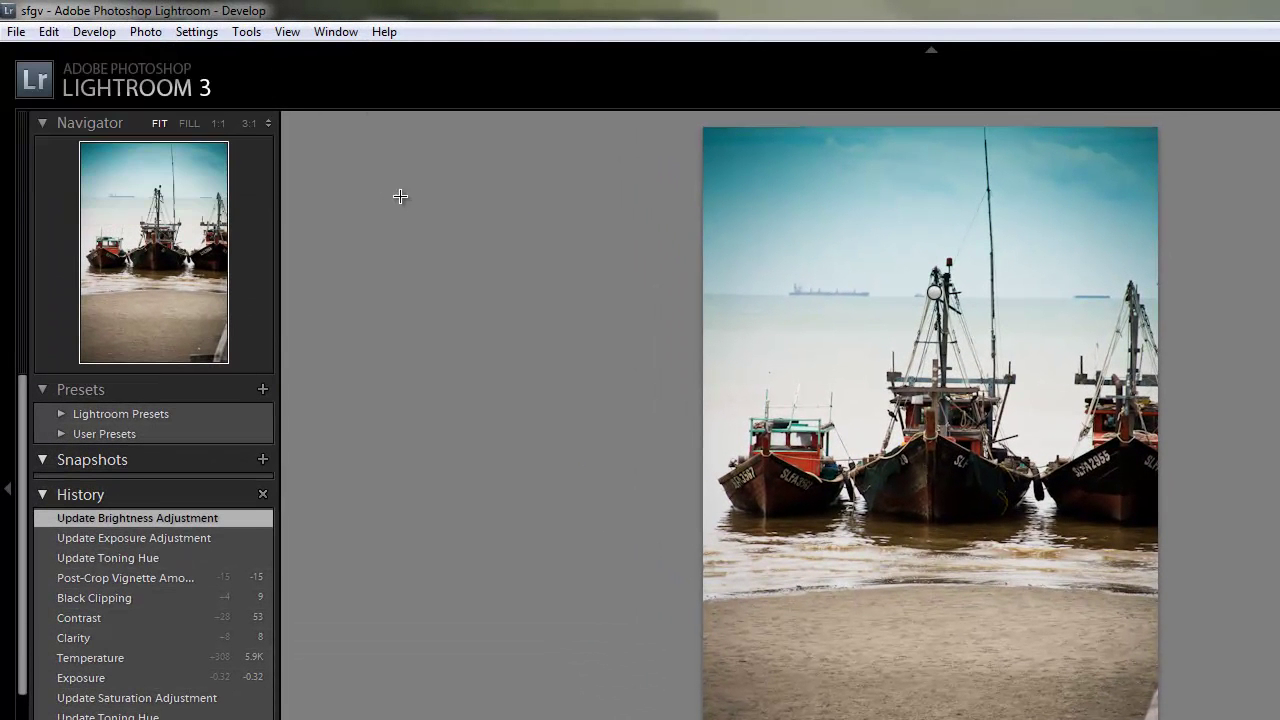